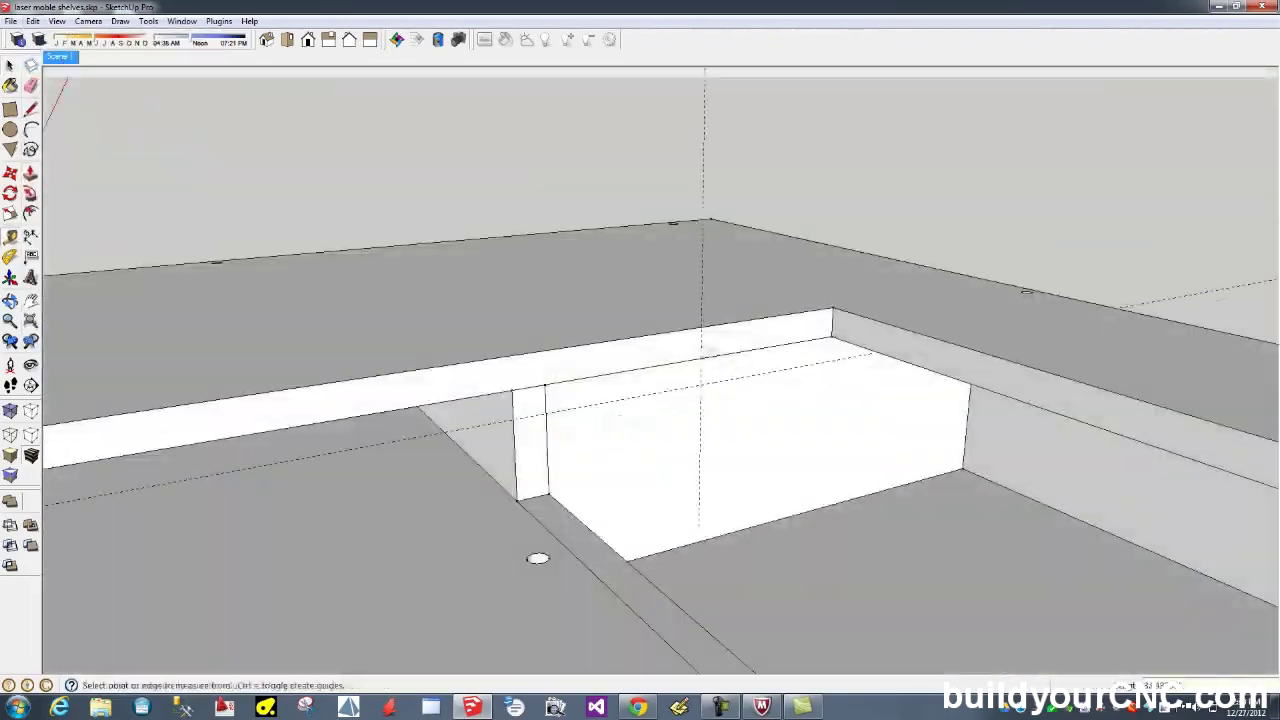
- Paste a duplicate of the whole cabinet beside the original
{"action": "right_click", "coordinate": [686, 323]}
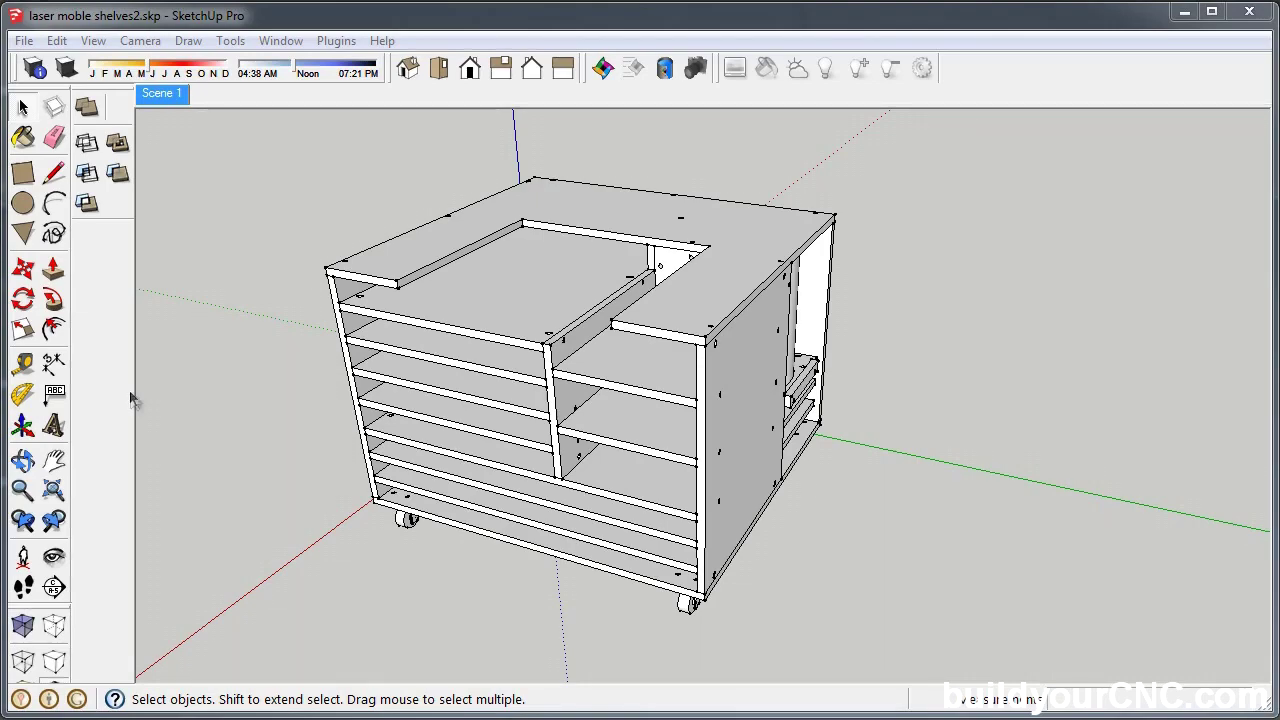
{"action": "key", "text": "ctrl+a"}
{"action": "key", "text": "ctrl+c"}
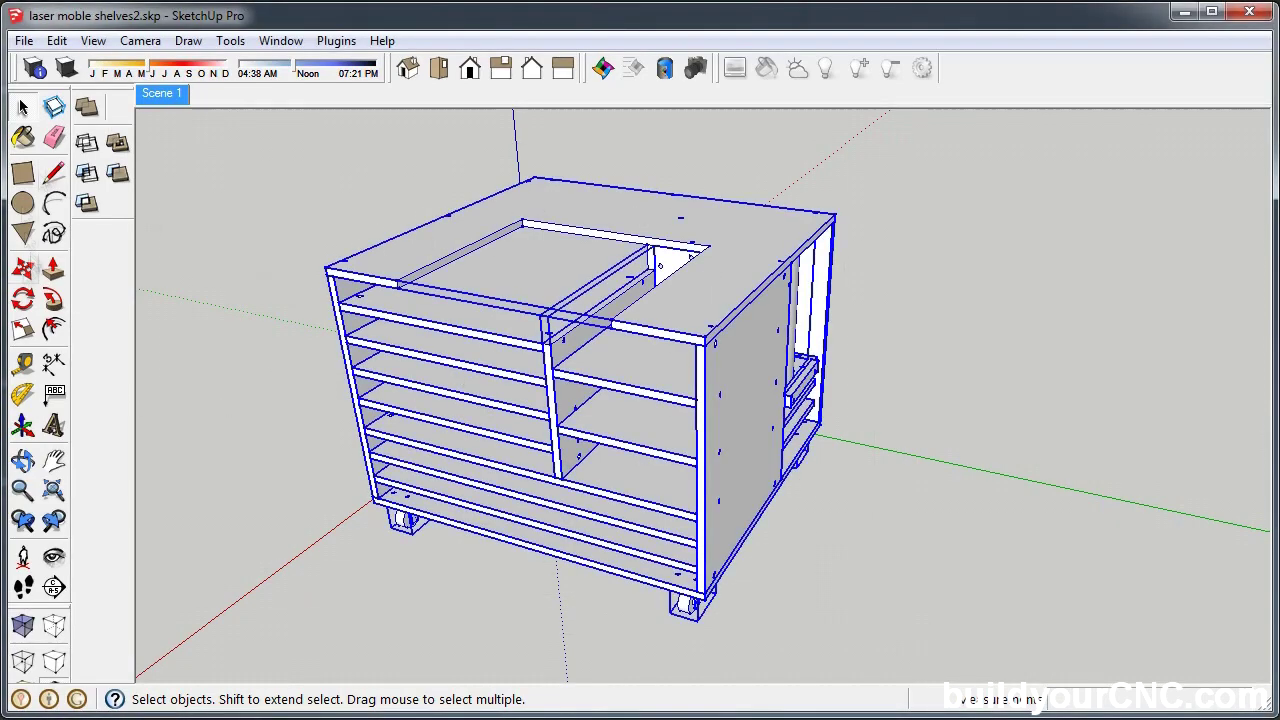
{"action": "key", "text": "ctrl+v"}
{"action": "left_click", "coordinate": [728, 643]}
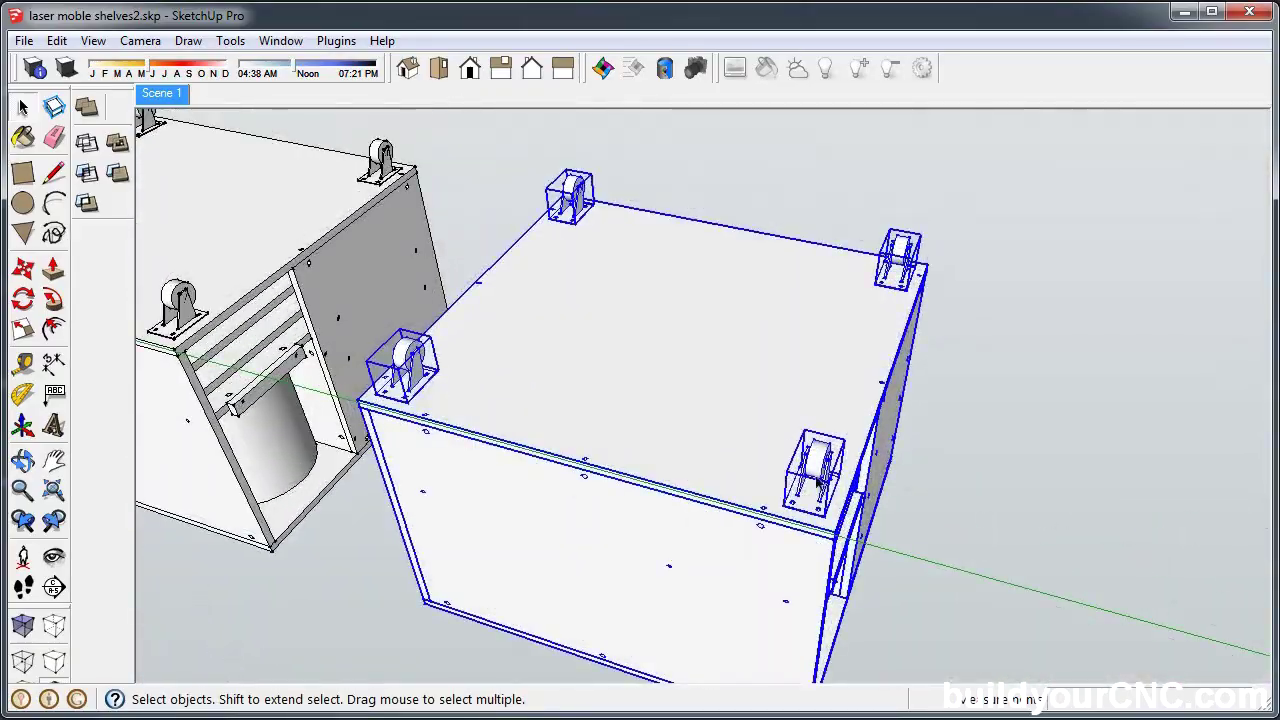
- Delete all four casters from the copied cabinet
{"action": "left_click", "coordinate": [818, 482]}
{"action": "key", "text": "Delete"}
{"action": "left_click", "coordinate": [403, 365]}
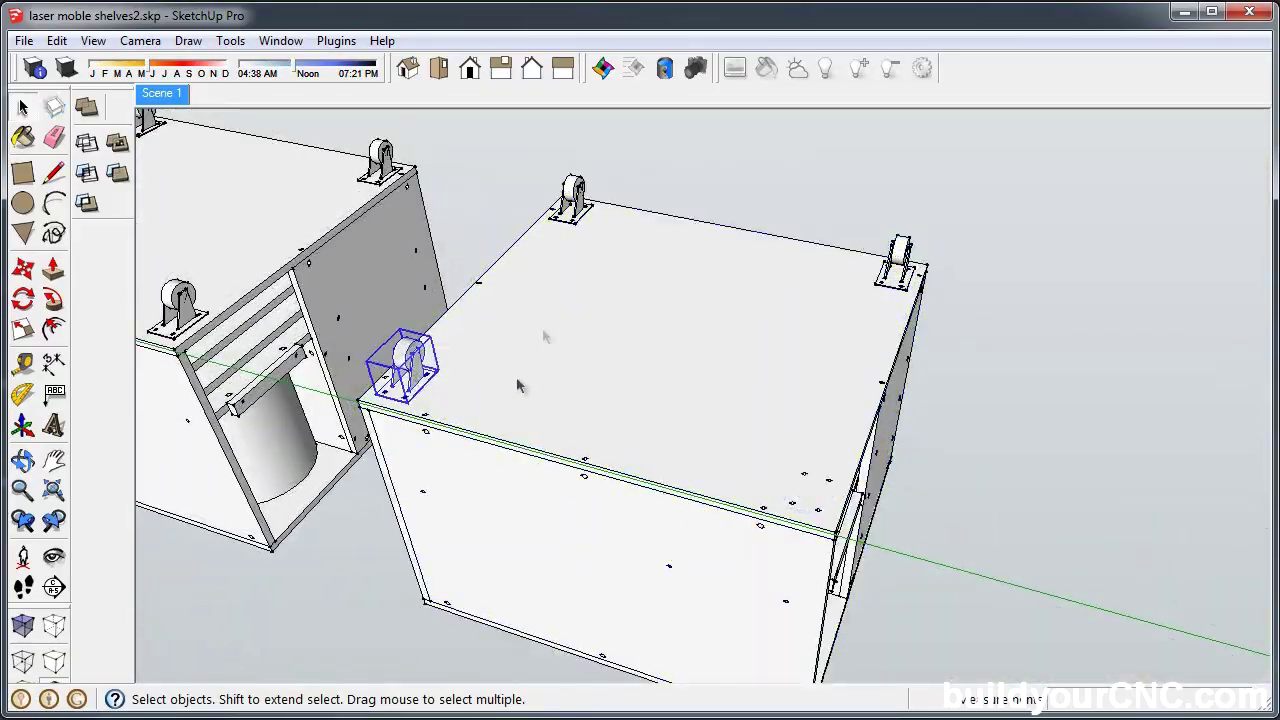
{"action": "key", "text": "Delete"}
{"action": "left_click", "coordinate": [570, 195]}
{"action": "key", "text": "Delete"}
{"action": "left_click", "coordinate": [897, 270]}
{"action": "key", "text": "Delete"}
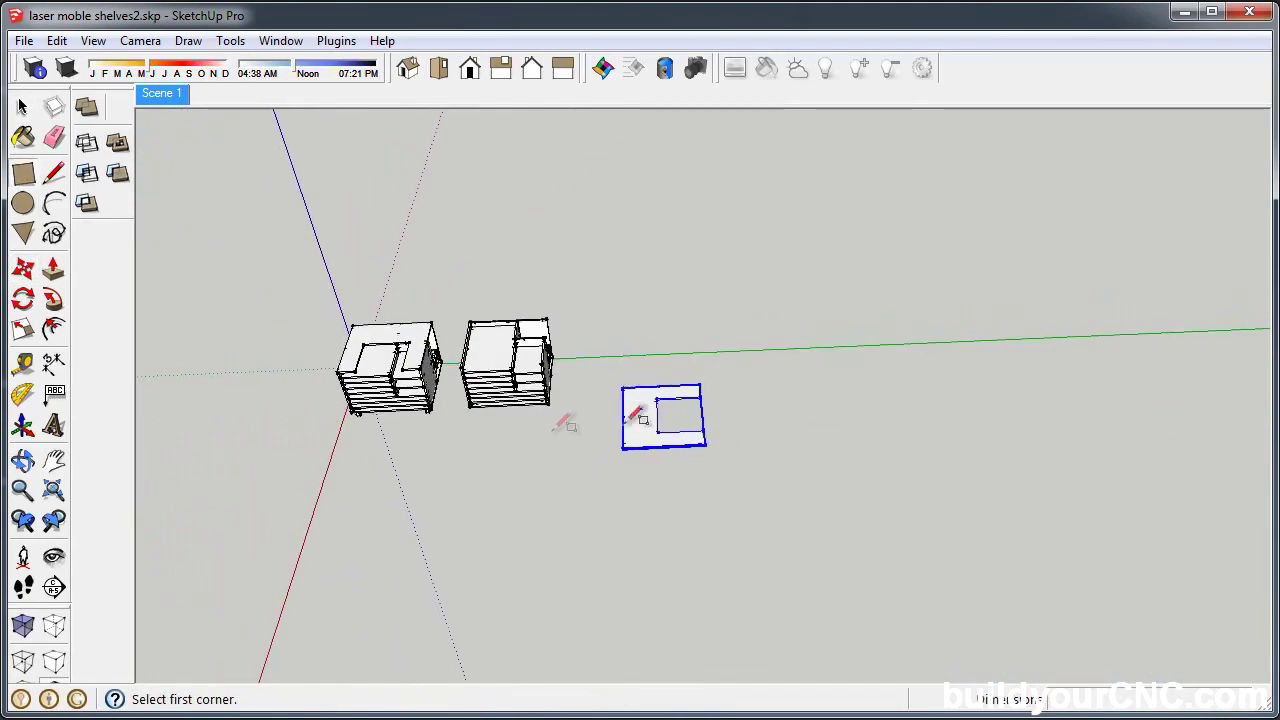
- Draw a rectangular sheet face on the ground beside the cabinets
{"action": "left_click", "coordinate": [763, 362]}
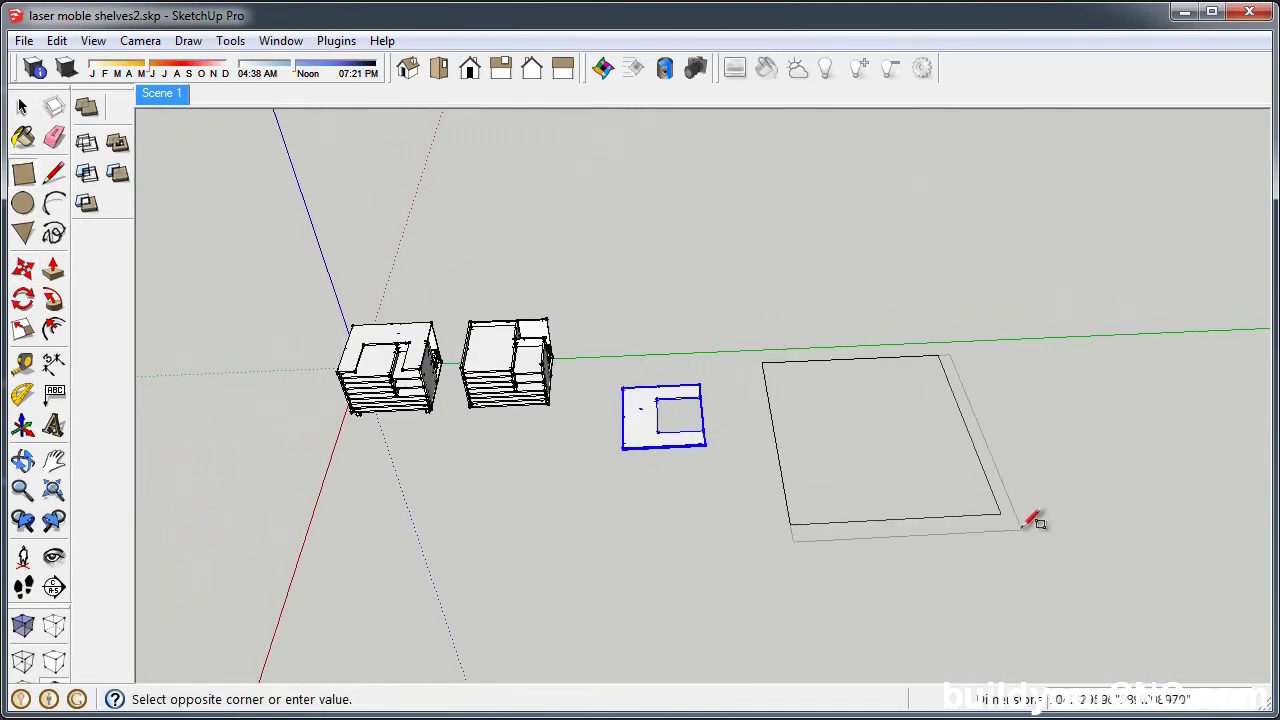
{"action": "left_click", "coordinate": [1092, 496]}
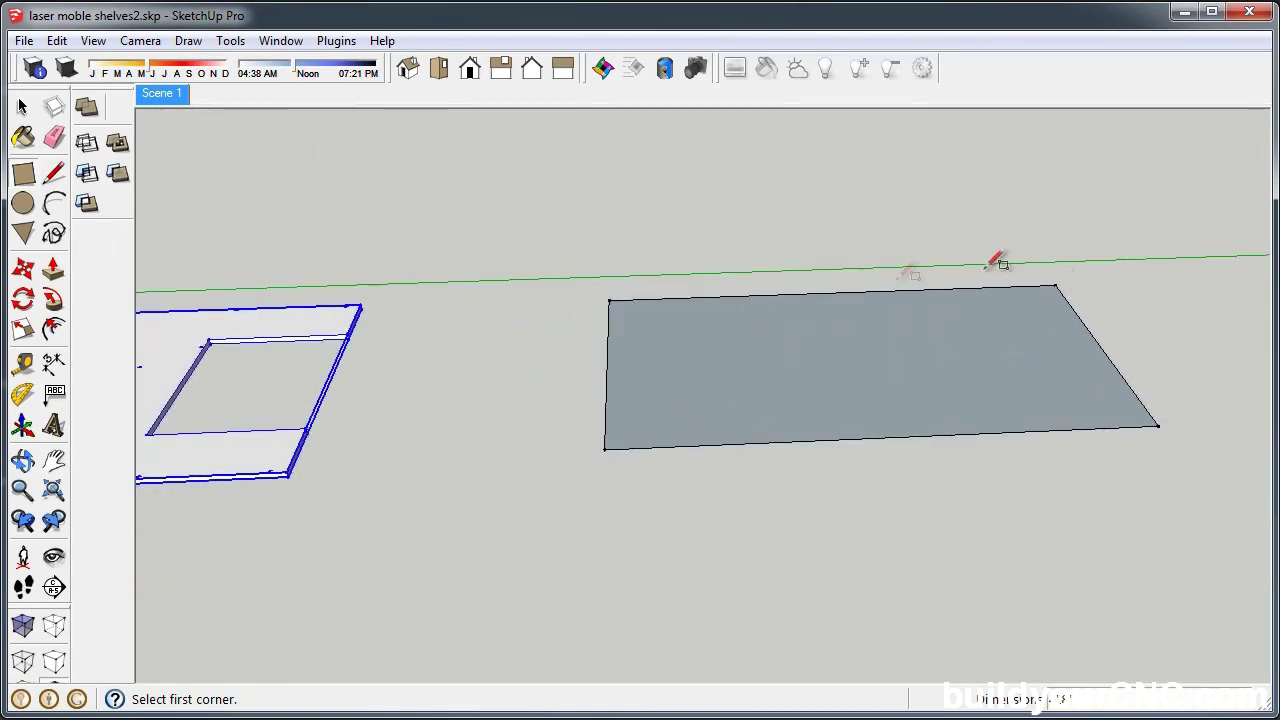
{"action": "middle_click_drag", "start_coordinate": [577, 290], "coordinate": [757, 320]}
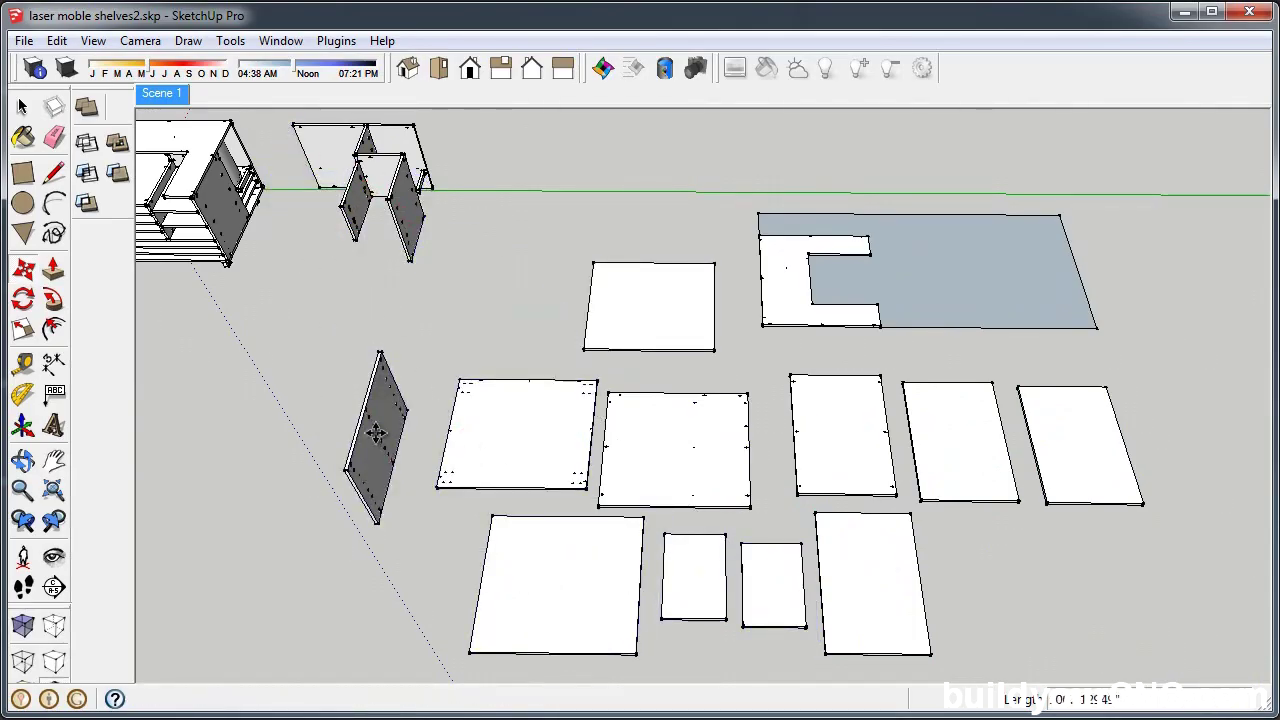
- Orbit around the selected upright side panel to see it edge-on and face-on
{"action": "scroll", "coordinate": [375, 432], "scroll_direction": "up", "scroll_amount": 8}
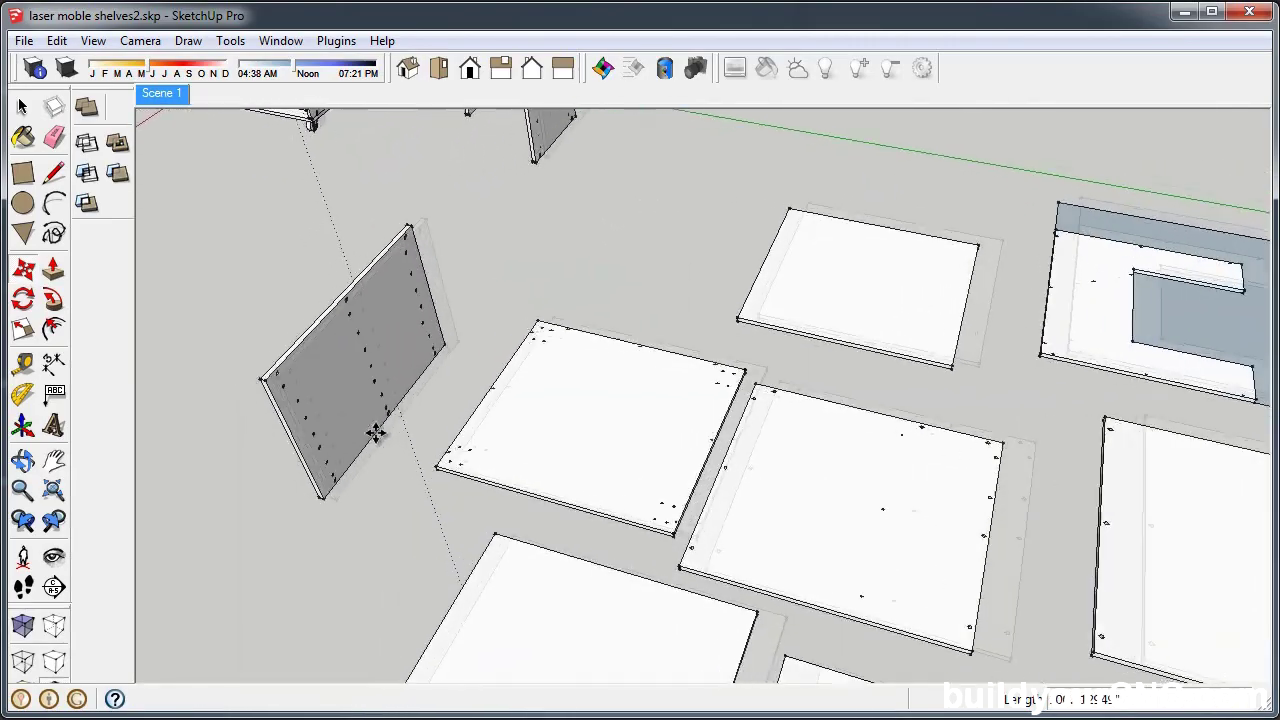
{"action": "scroll", "coordinate": [375, 432], "scroll_direction": "up", "scroll_amount": 10}
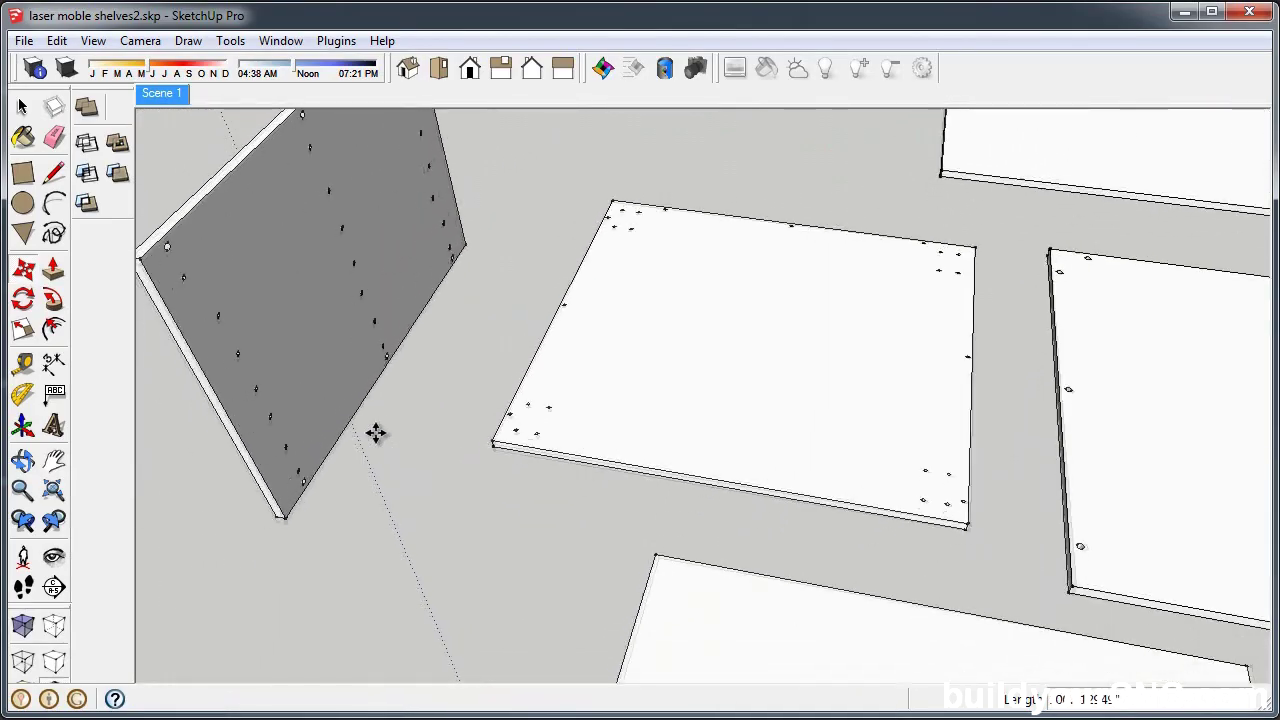
{"action": "scroll", "coordinate": [375, 432], "scroll_direction": "down", "scroll_amount": 10}
{"action": "key", "text": "m"}
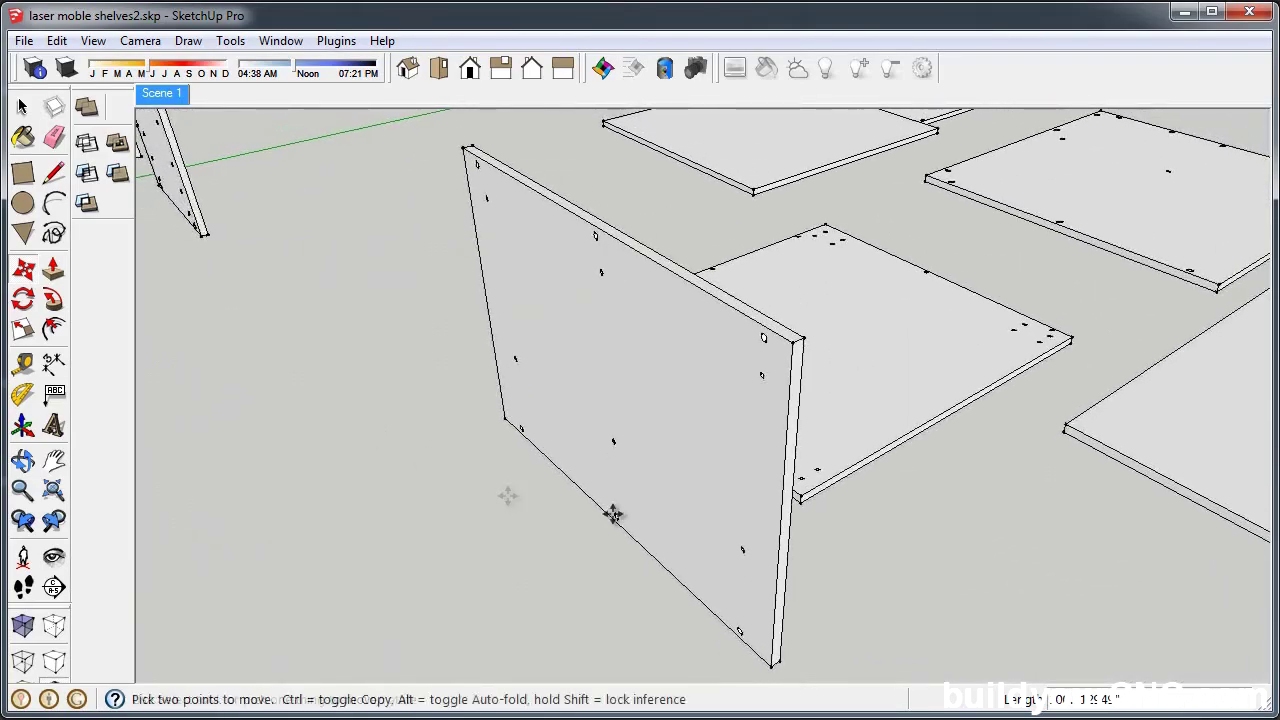
{"action": "middle_click_drag", "start_coordinate": [648, 391], "coordinate": [625, 487]}
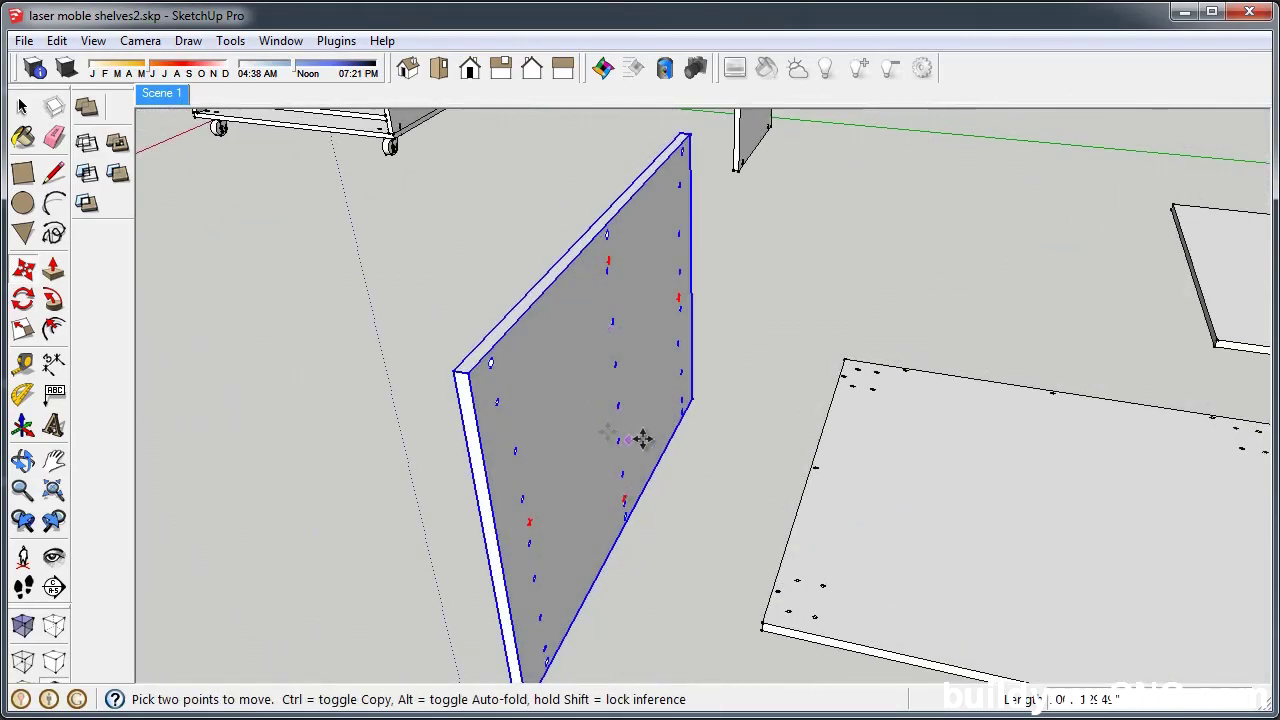
{"action": "middle_click_drag", "start_coordinate": [613, 430], "coordinate": [523, 304]}
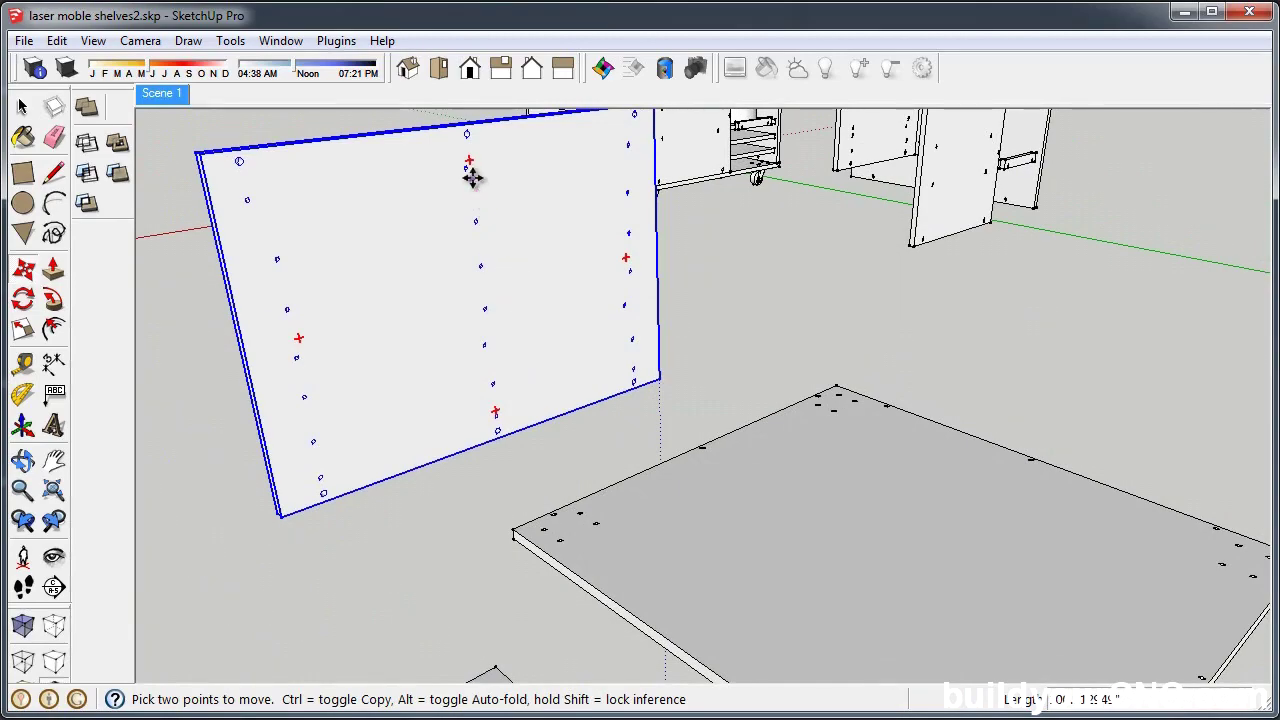
{"action": "middle_click_drag", "start_coordinate": [251, 206], "coordinate": [462, 367]}
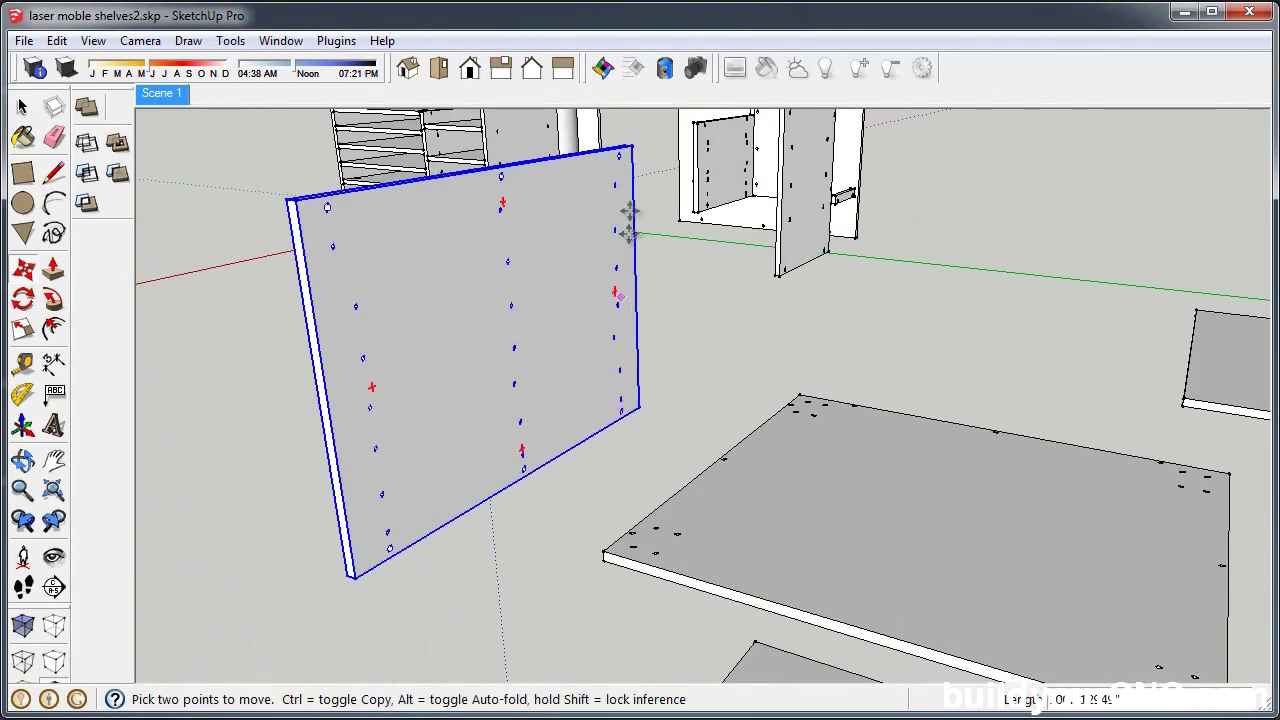
{"action": "middle_click_drag", "start_coordinate": [397, 443], "coordinate": [505, 451]}
{"action": "middle_click_drag", "start_coordinate": [525, 408], "coordinate": [507, 275]}
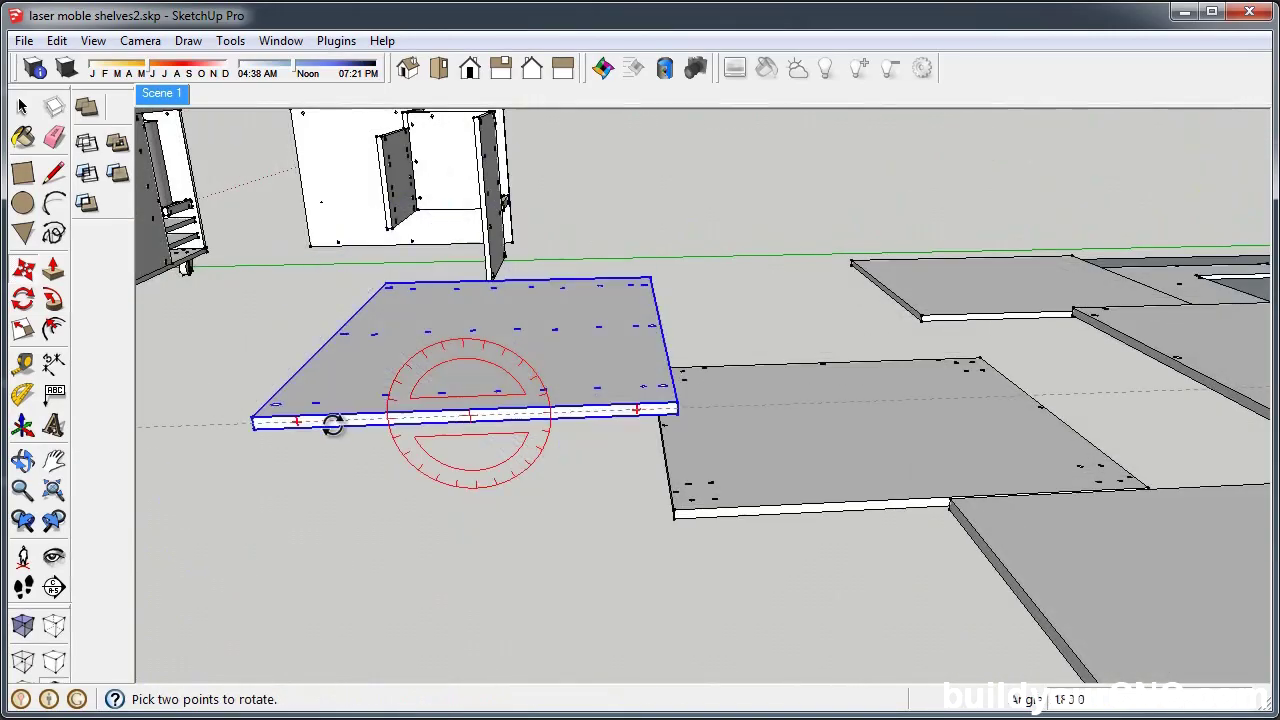
- Lay the side panel flat and shift it left into the parts layout
{"action": "key", "text": "m"}
{"action": "middle_click_drag", "start_coordinate": [528, 337], "coordinate": [501, 429]}
{"action": "scroll", "coordinate": [501, 429], "scroll_direction": "up", "scroll_amount": 6}
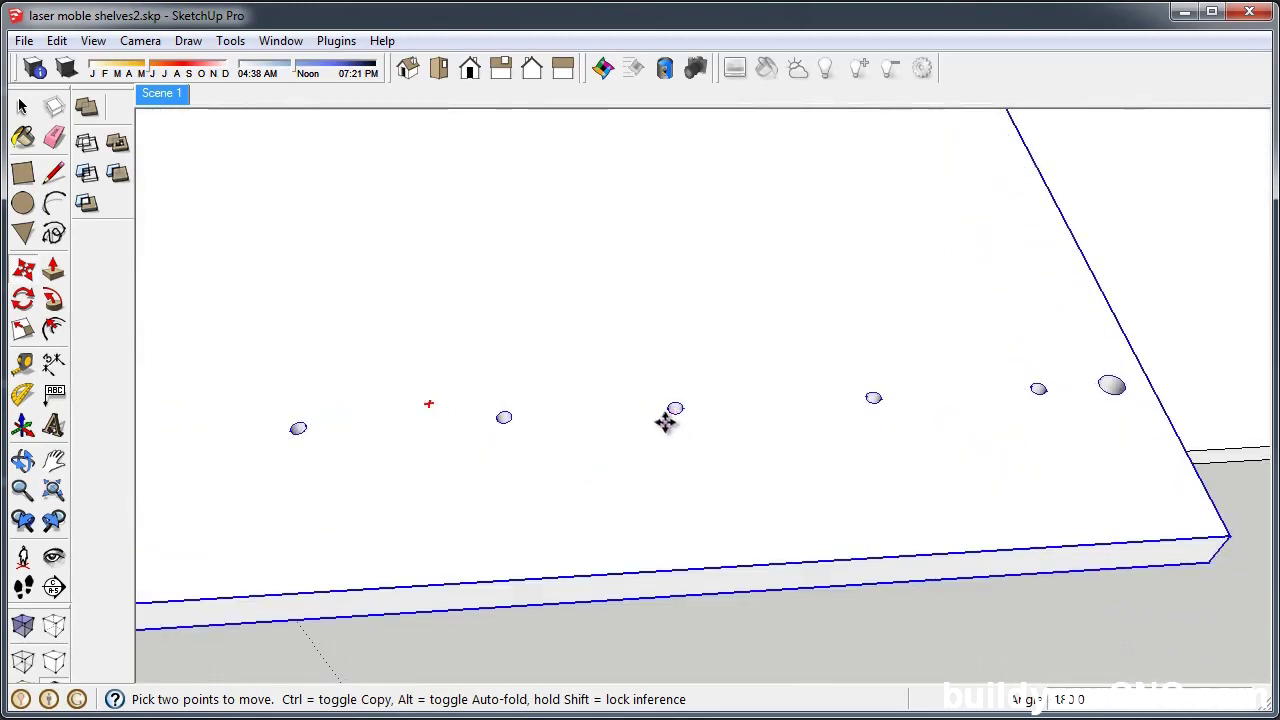
{"action": "scroll", "coordinate": [666, 424], "scroll_direction": "up", "scroll_amount": 2}
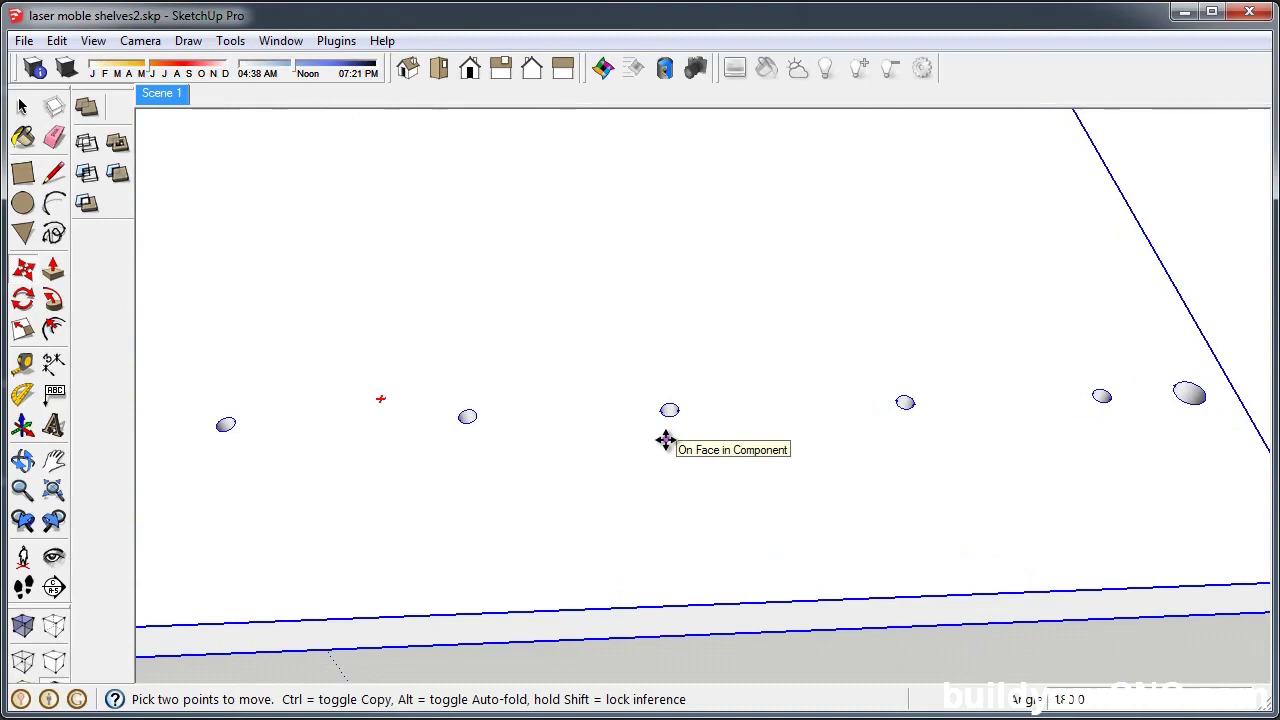
{"action": "middle_click_drag", "start_coordinate": [666, 440], "coordinate": [666, 440]}
{"action": "scroll", "coordinate": [664, 410], "scroll_direction": "down", "scroll_amount": 5}
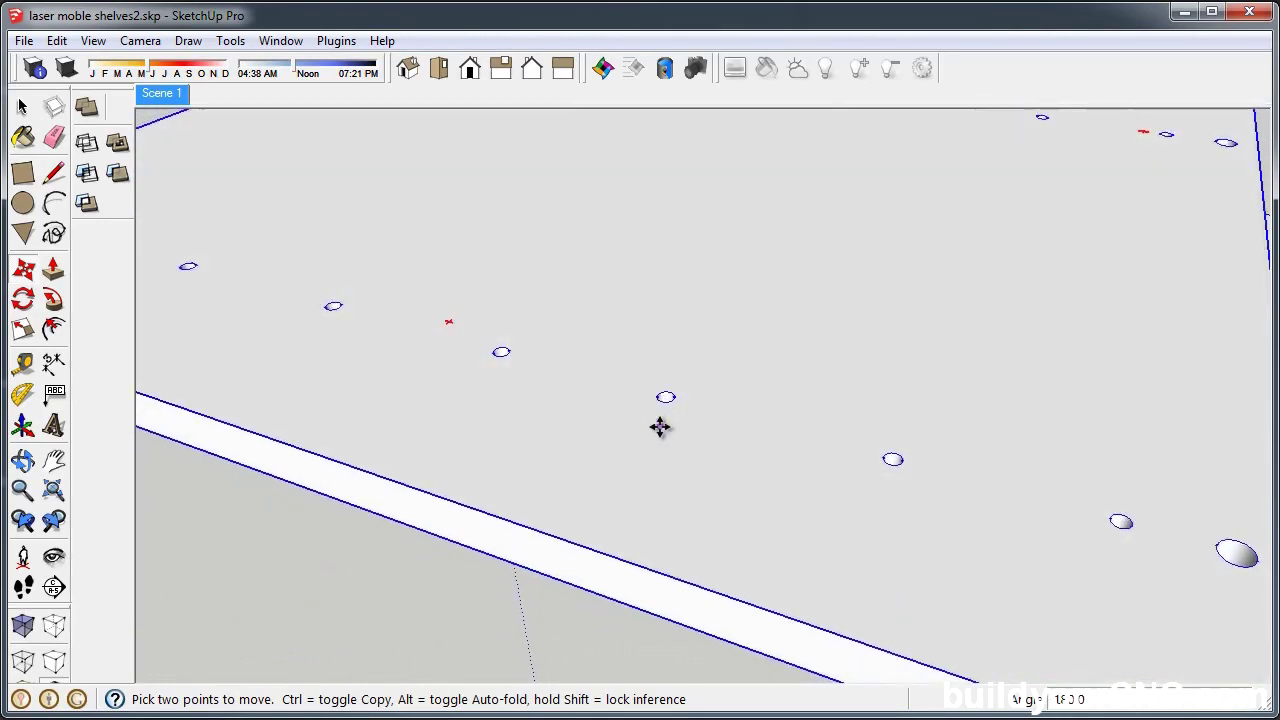
{"action": "scroll", "coordinate": [662, 406], "scroll_direction": "up", "scroll_amount": 3}
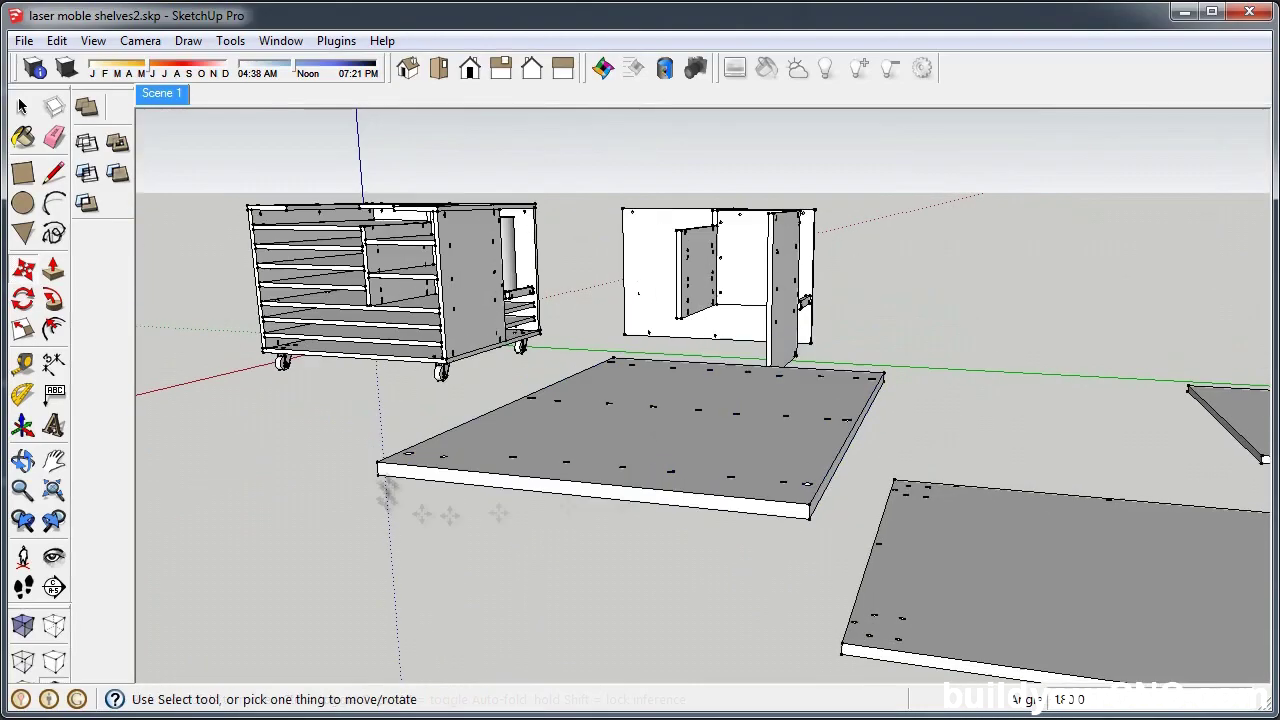
{"action": "left_click_drag", "start_coordinate": [391, 491], "coordinate": [412, 458]}
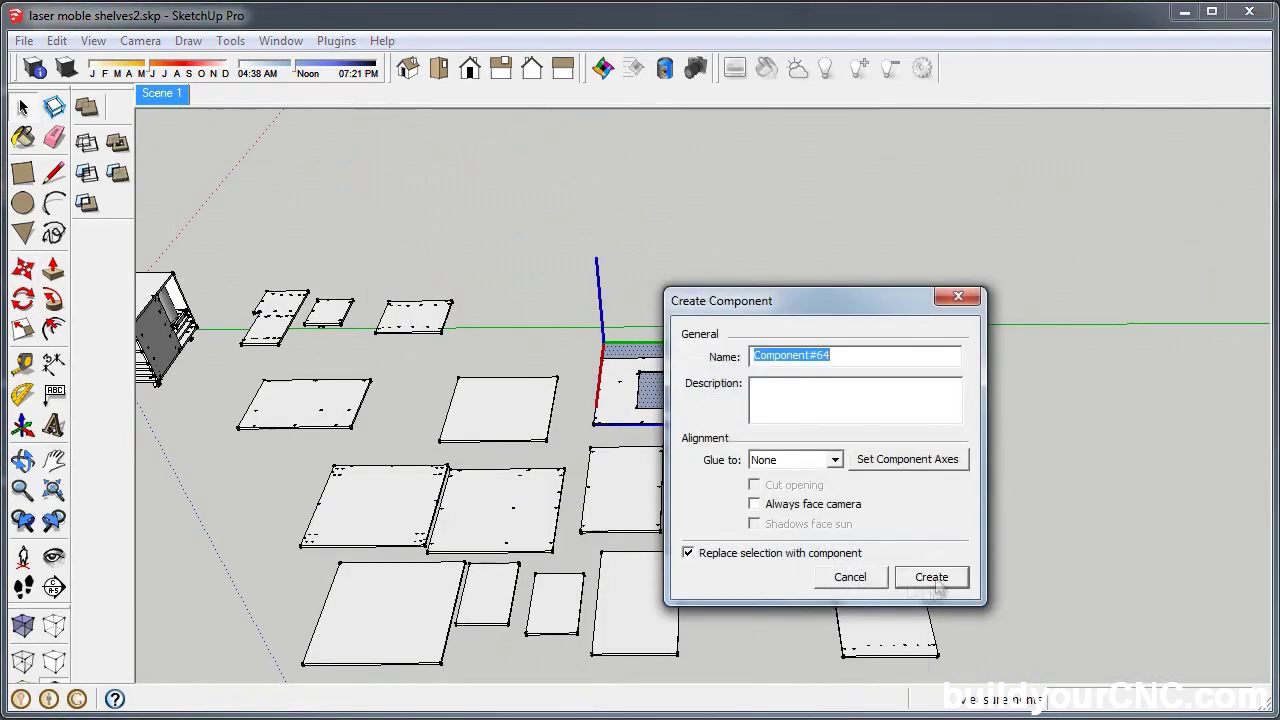
- Turn the panel into a component and start copying the sheet from its corner
{"action": "left_click", "coordinate": [932, 580]}
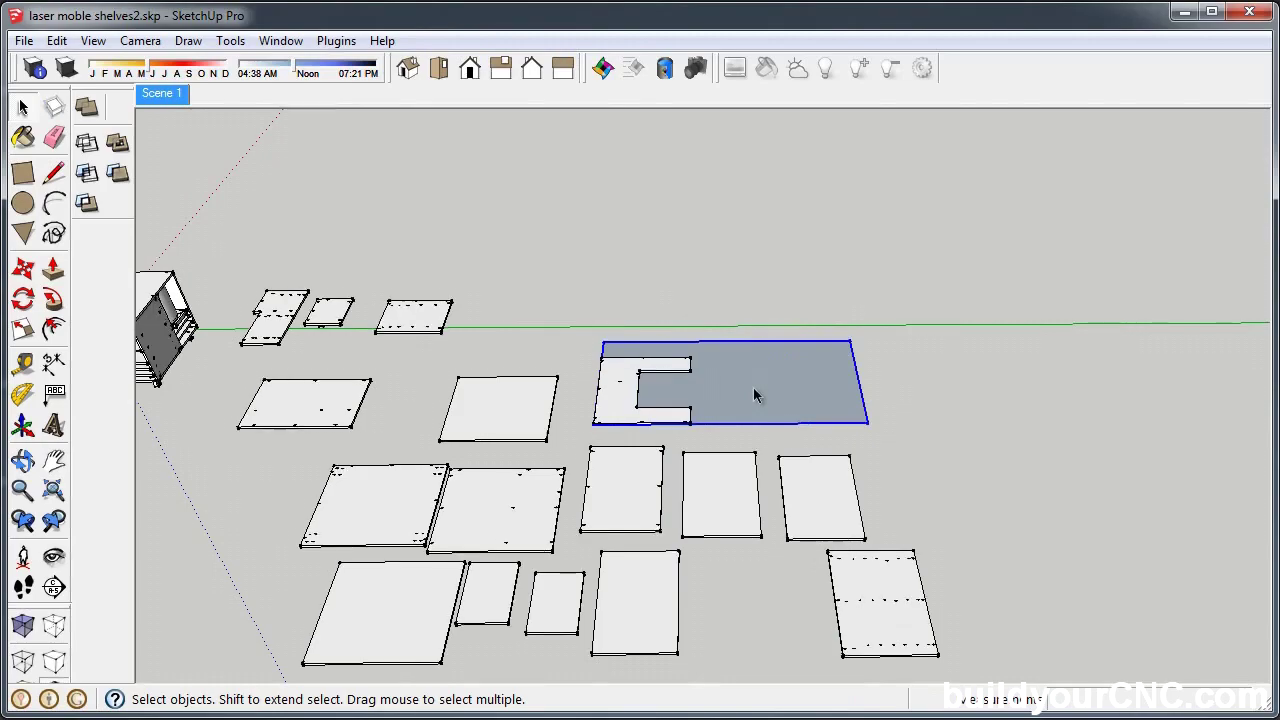
{"action": "scroll", "coordinate": [755, 397], "scroll_direction": "up", "scroll_amount": 5}
{"action": "left_click", "coordinate": [53, 268]}
{"action": "scroll", "coordinate": [300, 271], "scroll_direction": "down", "scroll_amount": 3}
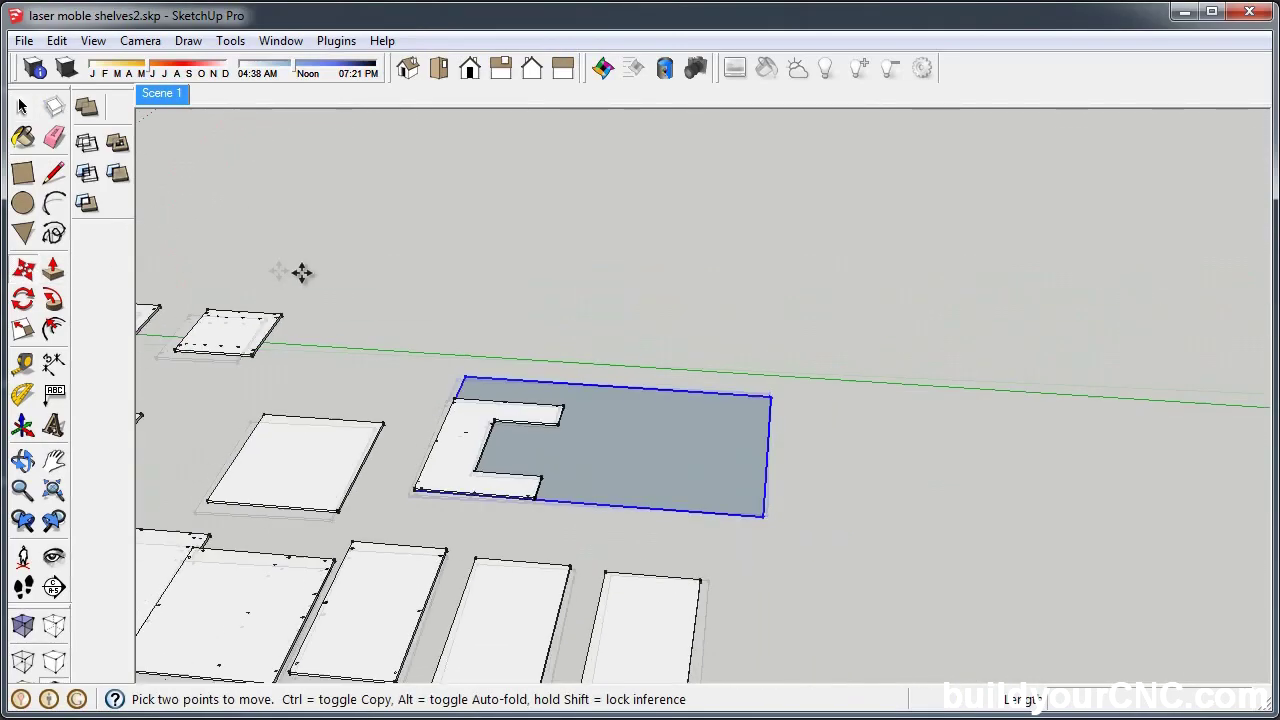
{"action": "middle_click_drag", "start_coordinate": [300, 271], "coordinate": [887, 326]}
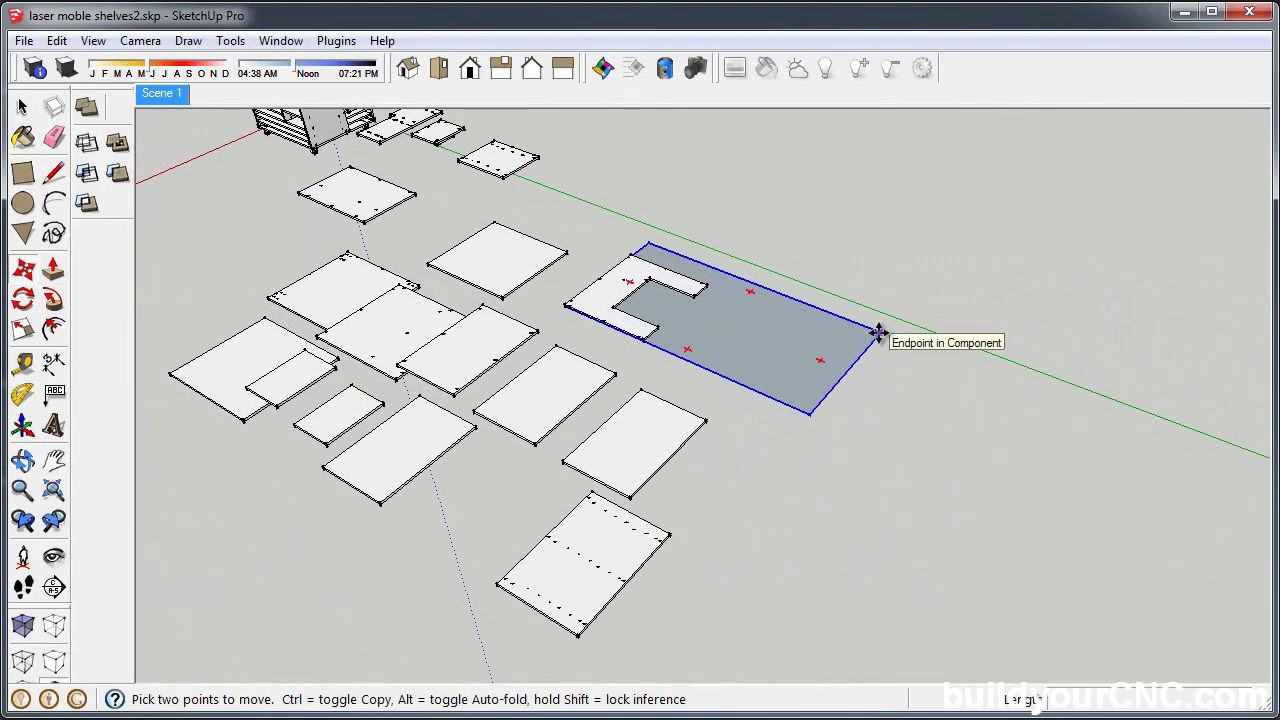
{"action": "left_click", "coordinate": [882, 330]}
{"action": "key", "text": "ctrl"}
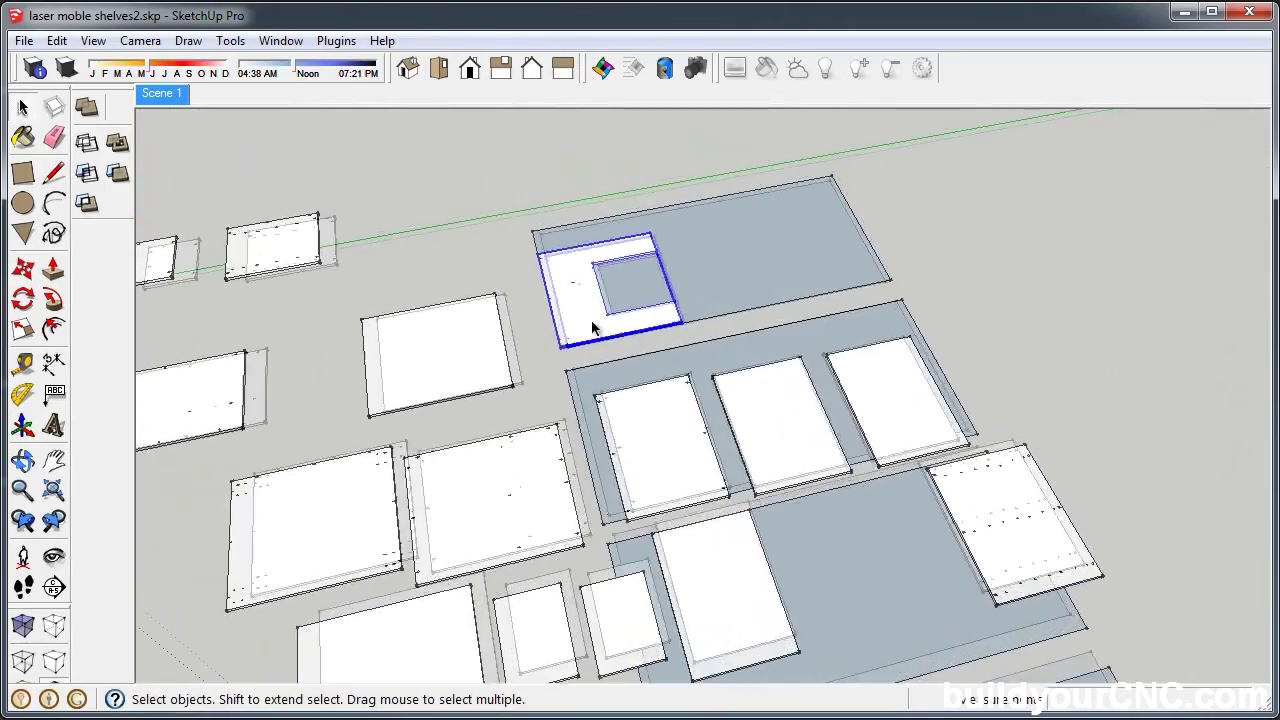
- Reposition the cut-out panel by its corner among the other flat parts
{"action": "scroll", "coordinate": [592, 328], "scroll_direction": "up", "scroll_amount": 6}
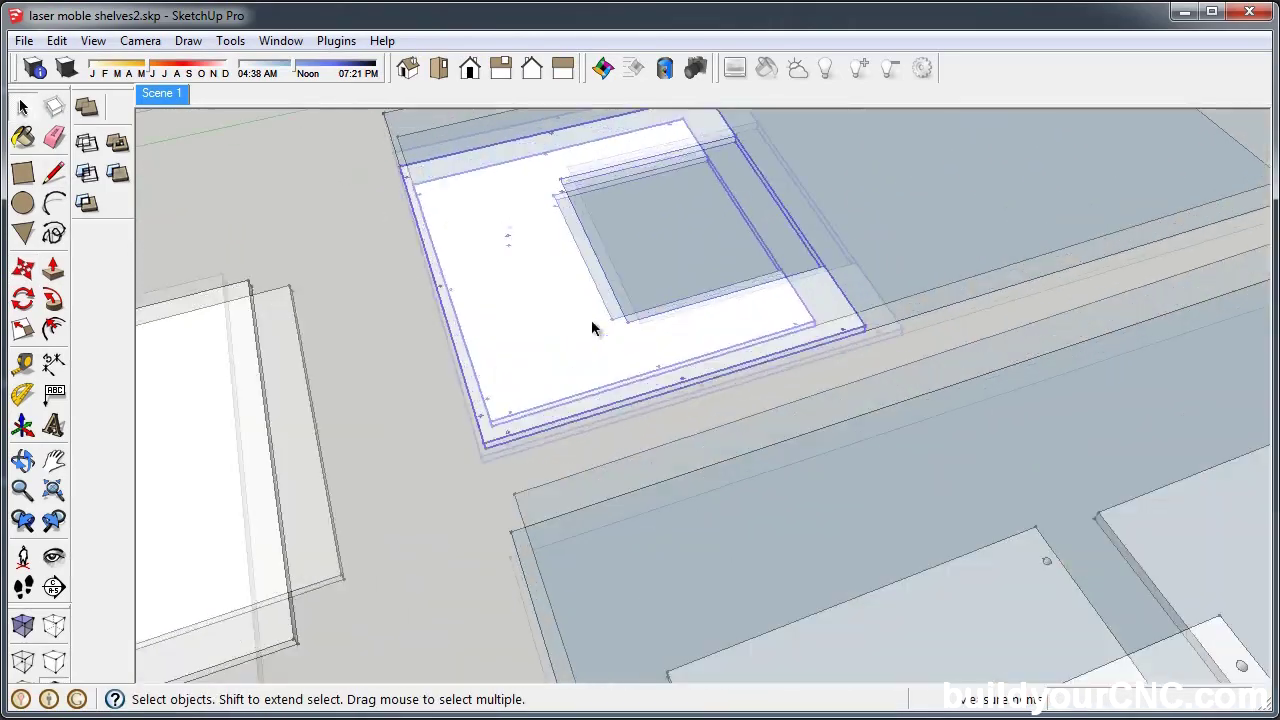
{"action": "key", "text": "m"}
{"action": "left_click", "coordinate": [612, 425]}
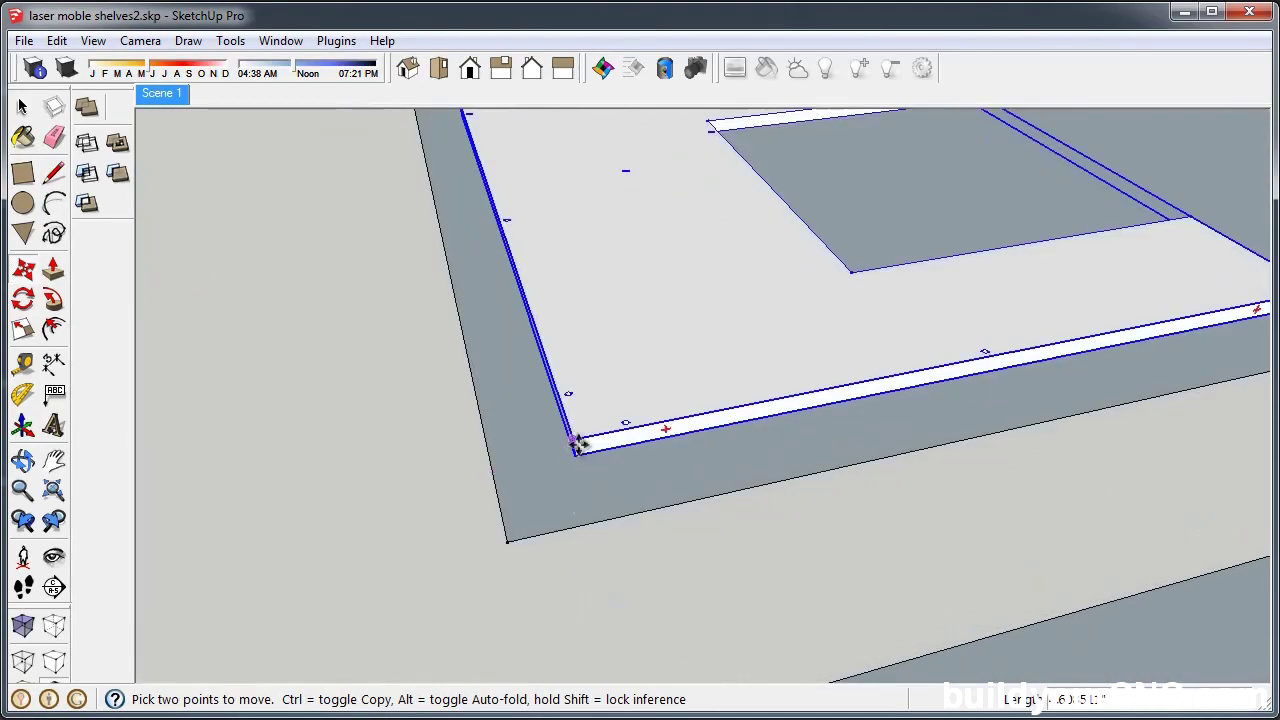
{"action": "left_click", "coordinate": [578, 441]}
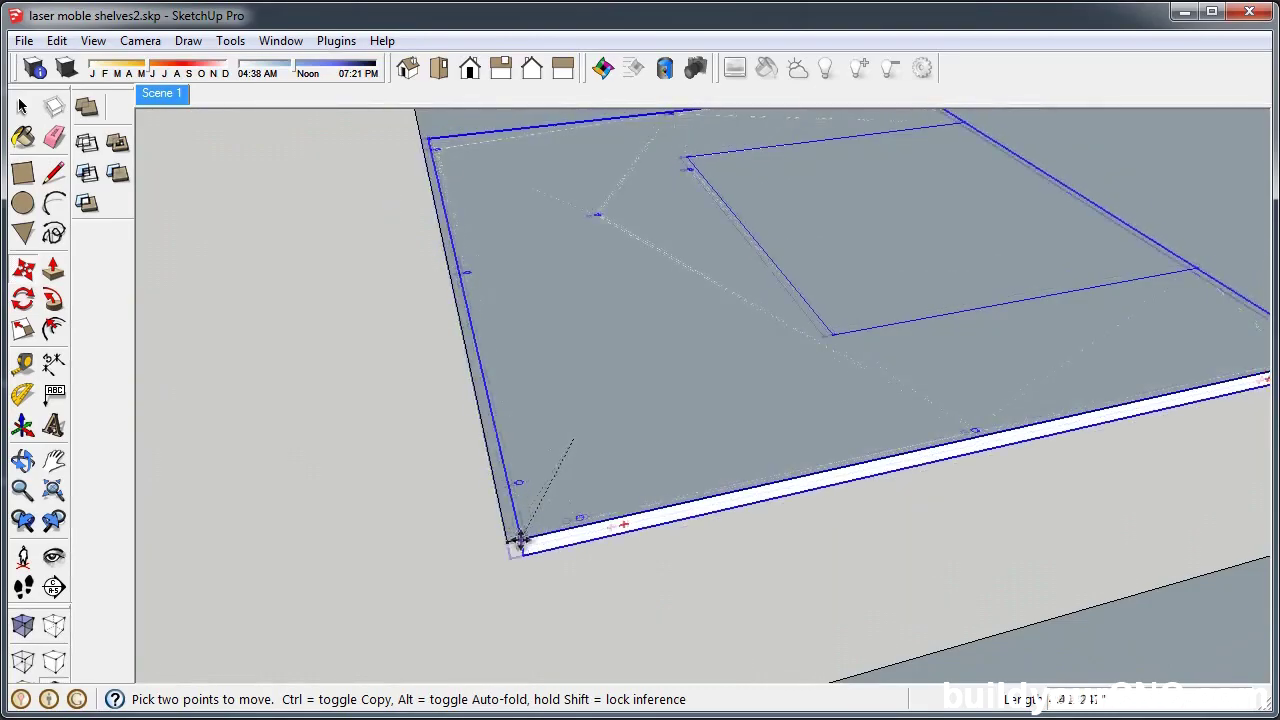
{"action": "scroll", "coordinate": [500, 450], "scroll_direction": "down", "scroll_amount": 5}
{"action": "middle_click_drag", "start_coordinate": [497, 357], "coordinate": [646, 453]}
- Place the rotated board on the sheet, zooming in on corners to align its edges
{"action": "scroll", "coordinate": [646, 453], "scroll_direction": "up", "scroll_amount": 8}
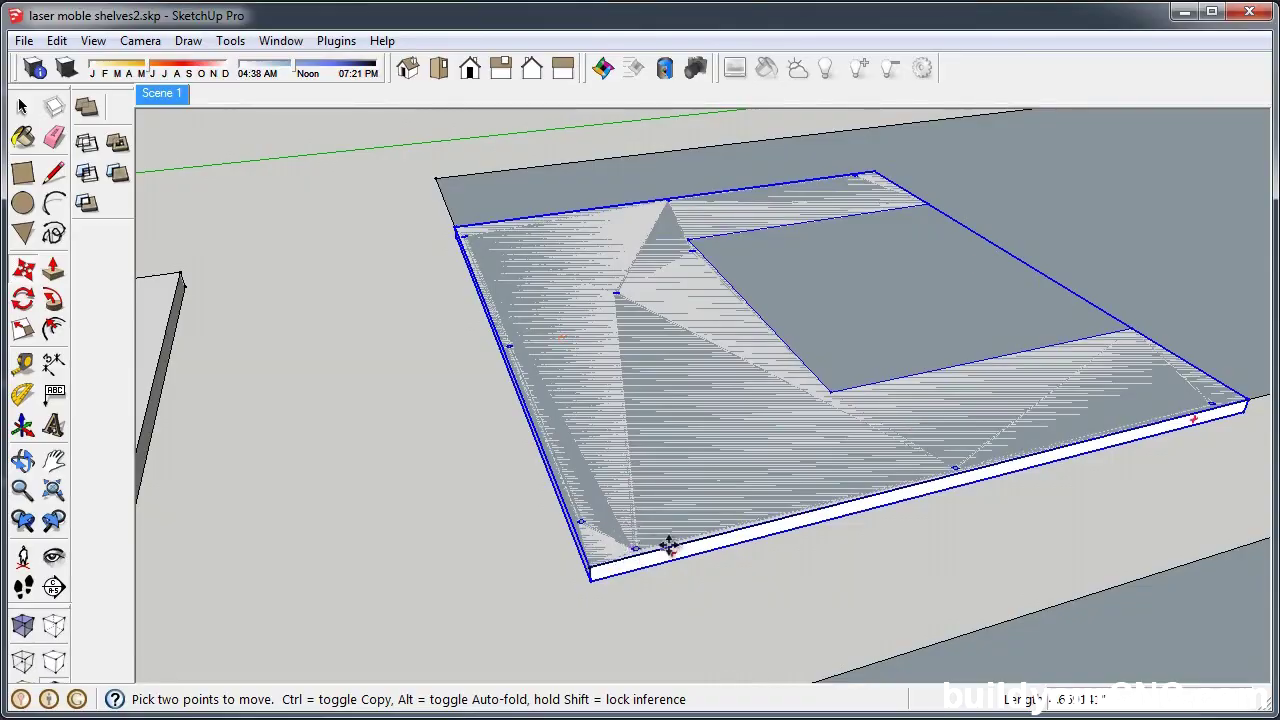
{"action": "middle_click_drag", "start_coordinate": [669, 543], "coordinate": [617, 505]}
{"action": "scroll", "coordinate": [614, 503], "scroll_direction": "up", "scroll_amount": 10}
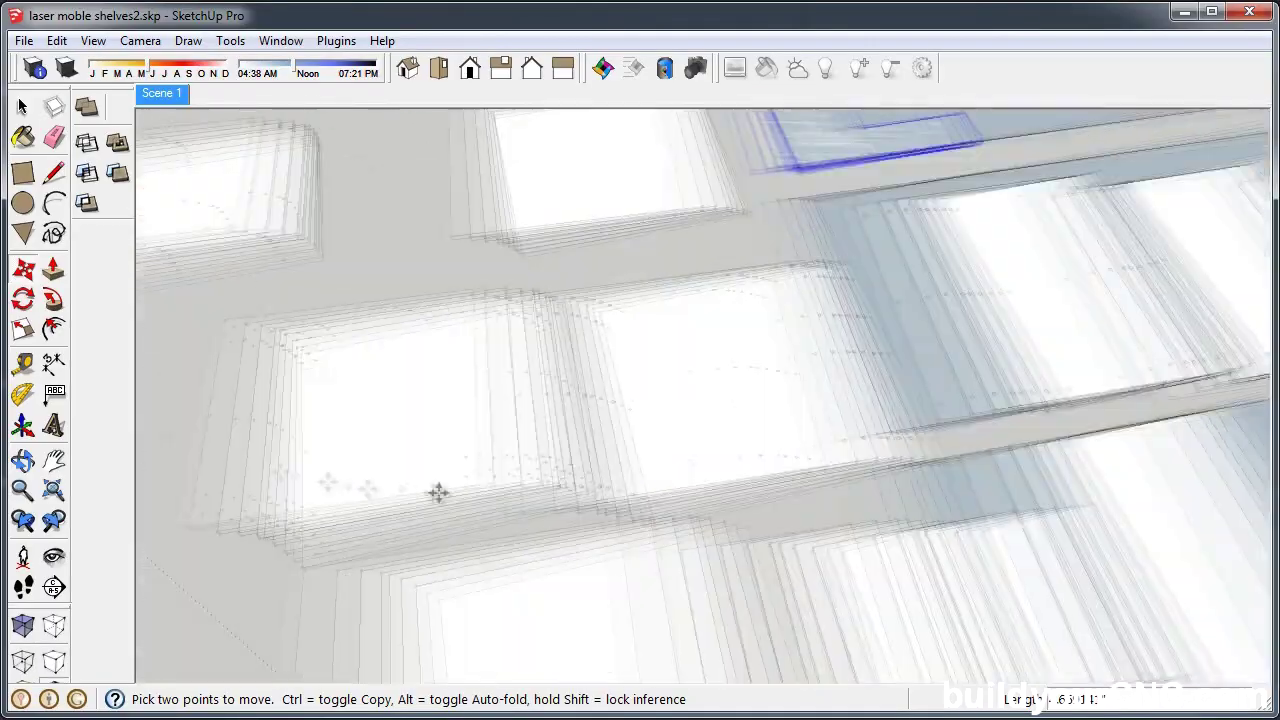
{"action": "scroll", "coordinate": [728, 520], "scroll_direction": "down", "scroll_amount": 10}
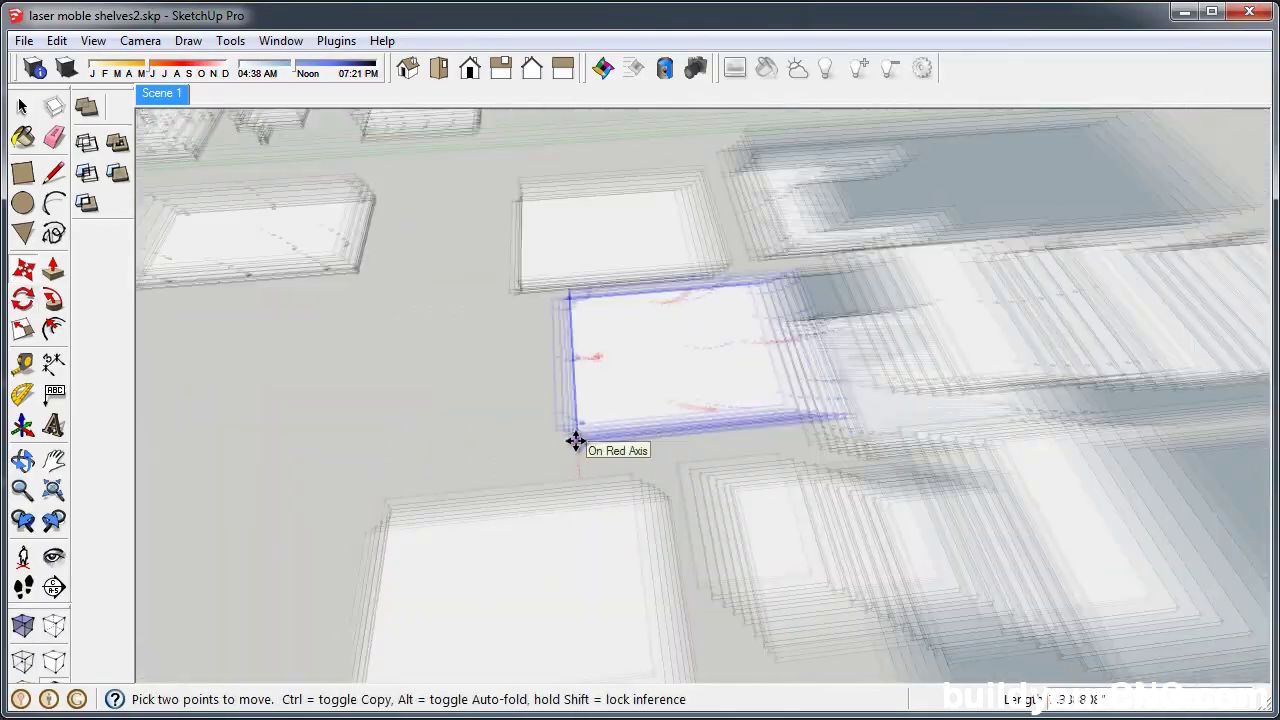
{"action": "scroll", "coordinate": [808, 483], "scroll_direction": "up", "scroll_amount": 10}
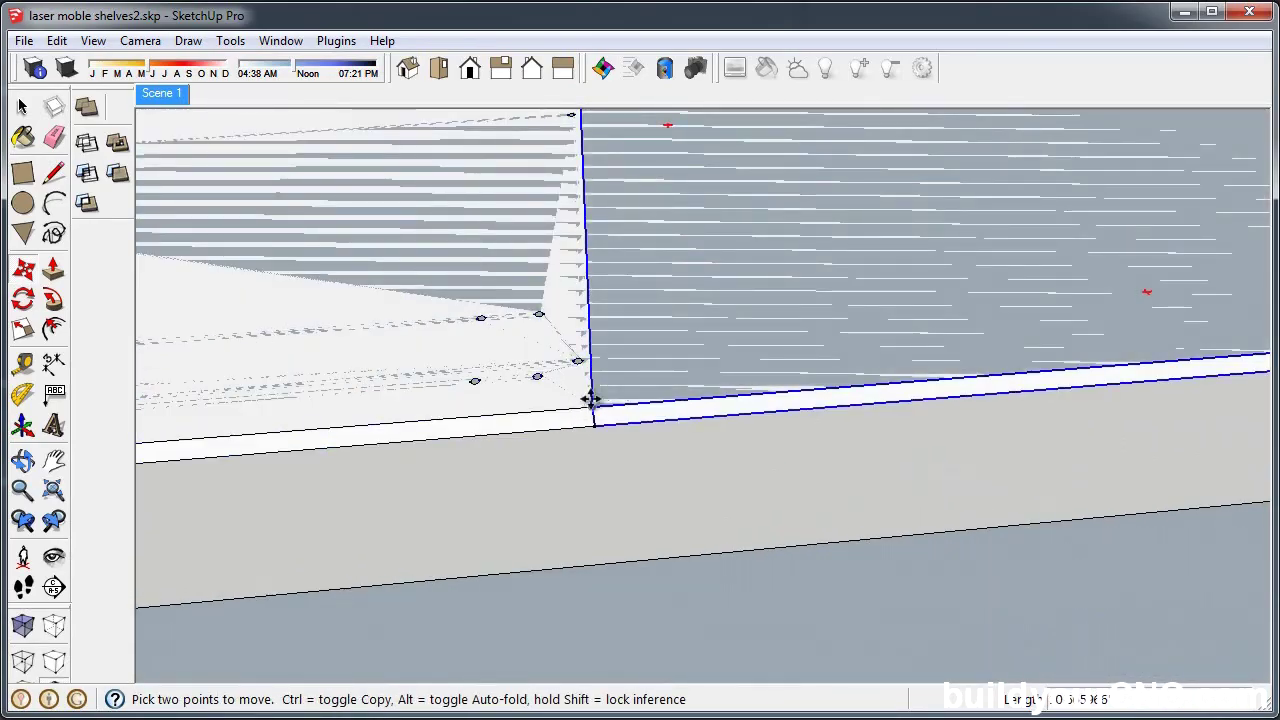
{"action": "scroll", "coordinate": [591, 399], "scroll_direction": "down", "scroll_amount": 5}
{"action": "scroll", "coordinate": [591, 399], "scroll_direction": "up", "scroll_amount": 6}
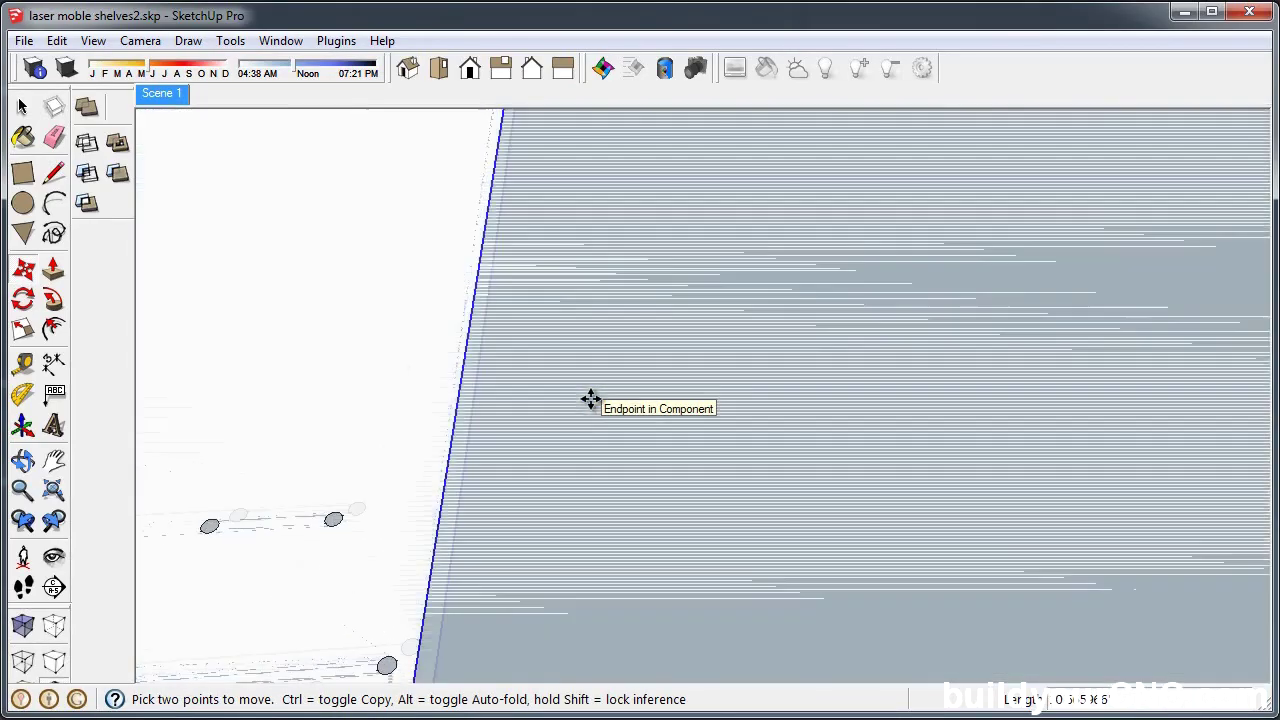
{"action": "scroll", "coordinate": [588, 460], "scroll_direction": "down", "scroll_amount": 1}
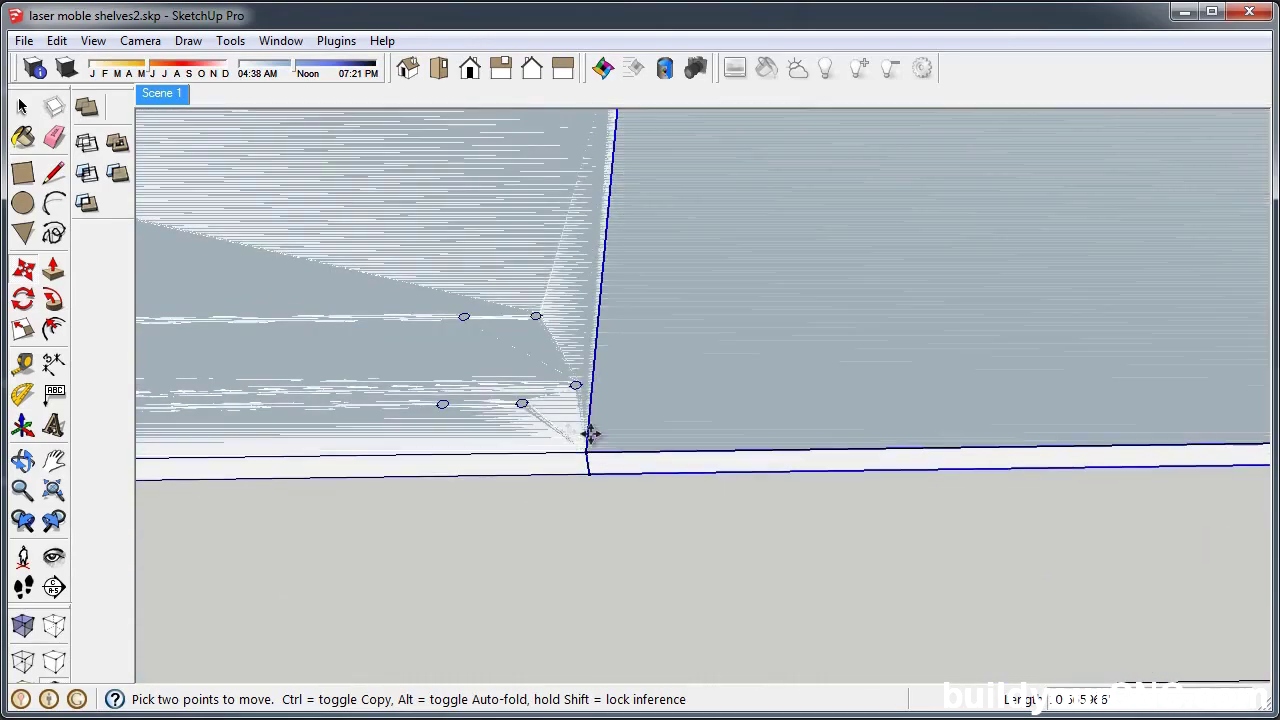
{"action": "scroll", "coordinate": [586, 434], "scroll_direction": "down", "scroll_amount": 5}
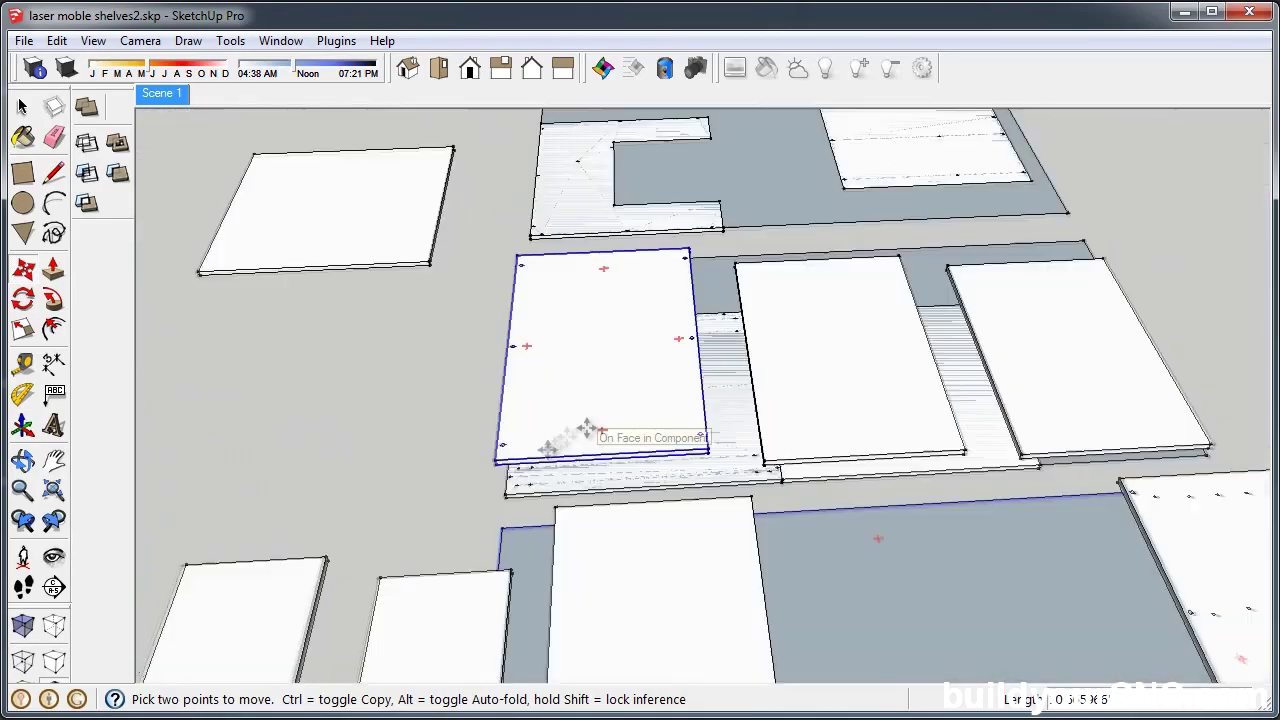
{"action": "scroll", "coordinate": [523, 434], "scroll_direction": "up", "scroll_amount": 8}
{"action": "scroll", "coordinate": [1054, 591], "scroll_direction": "down", "scroll_amount": 4}
{"action": "scroll", "coordinate": [848, 443], "scroll_direction": "up", "scroll_amount": 3}
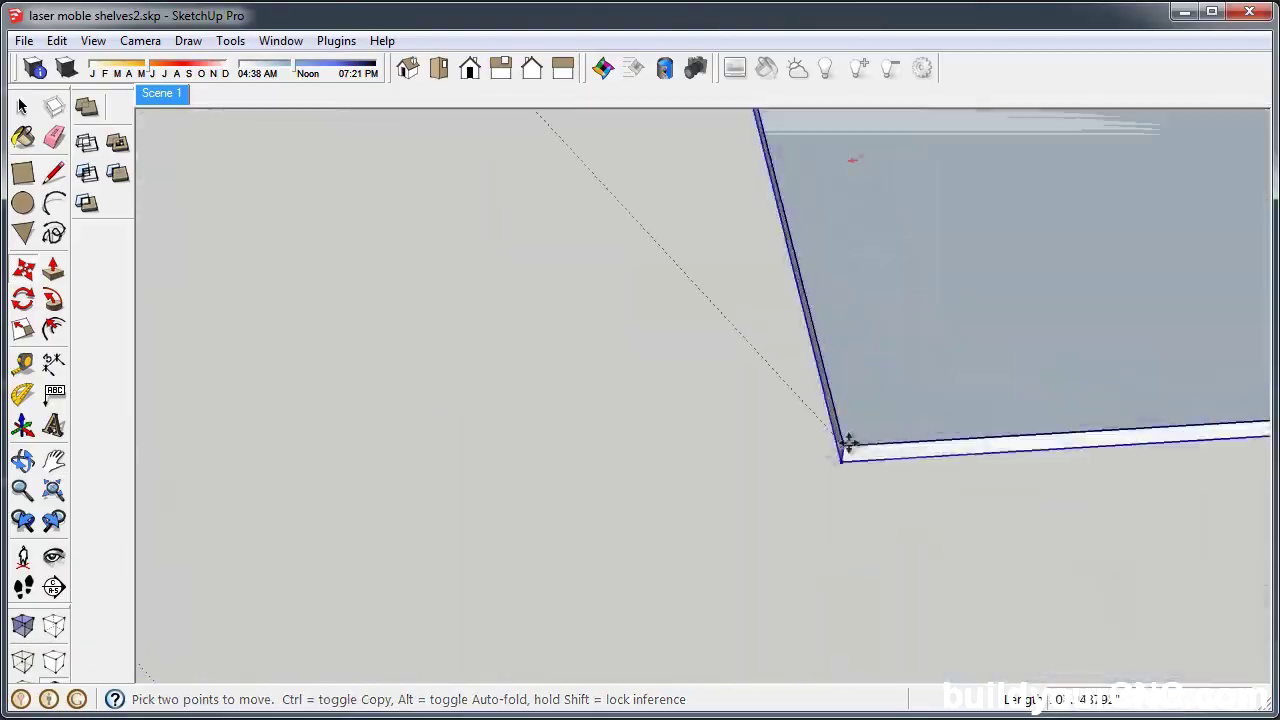
{"action": "scroll", "coordinate": [797, 503], "scroll_direction": "down", "scroll_amount": 5}
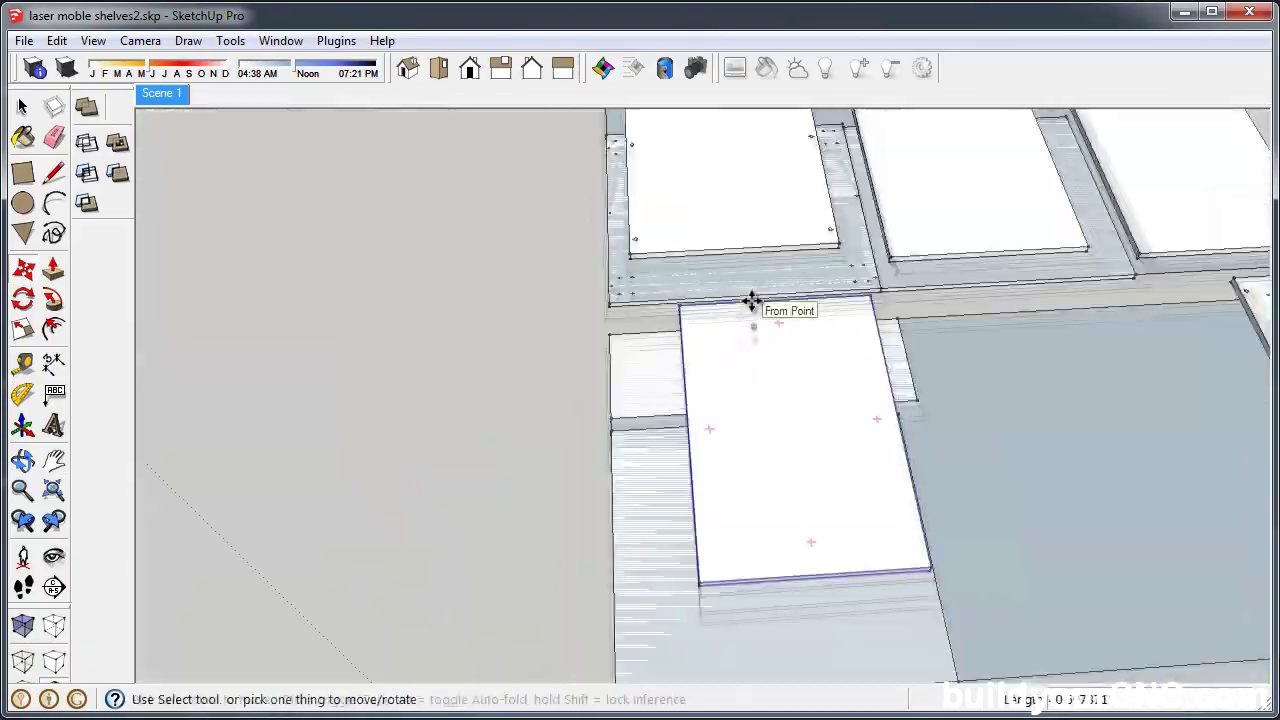
{"action": "scroll", "coordinate": [703, 551], "scroll_direction": "up", "scroll_amount": 5}
{"action": "scroll", "coordinate": [643, 508], "scroll_direction": "down", "scroll_amount": 6}
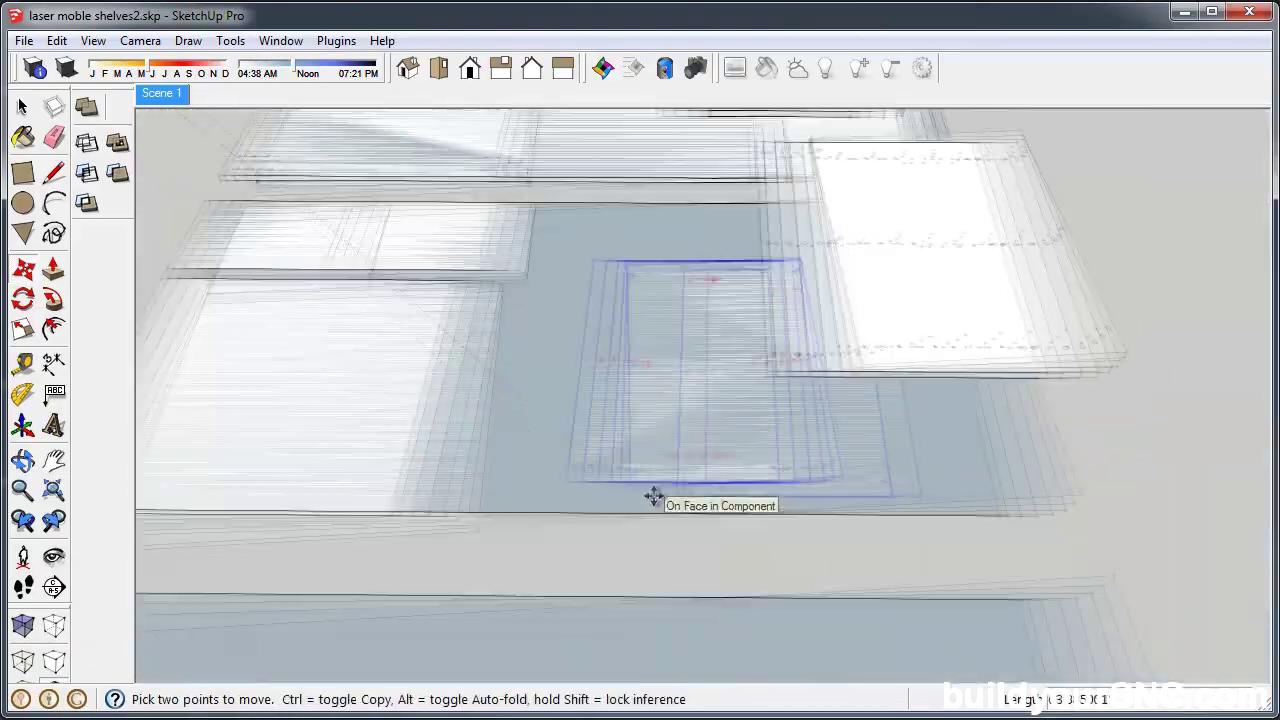
{"action": "scroll", "coordinate": [829, 466], "scroll_direction": "up", "scroll_amount": 5}
{"action": "scroll", "coordinate": [783, 524], "scroll_direction": "down", "scroll_amount": 3}
{"action": "scroll", "coordinate": [810, 555], "scroll_direction": "down", "scroll_amount": 4}
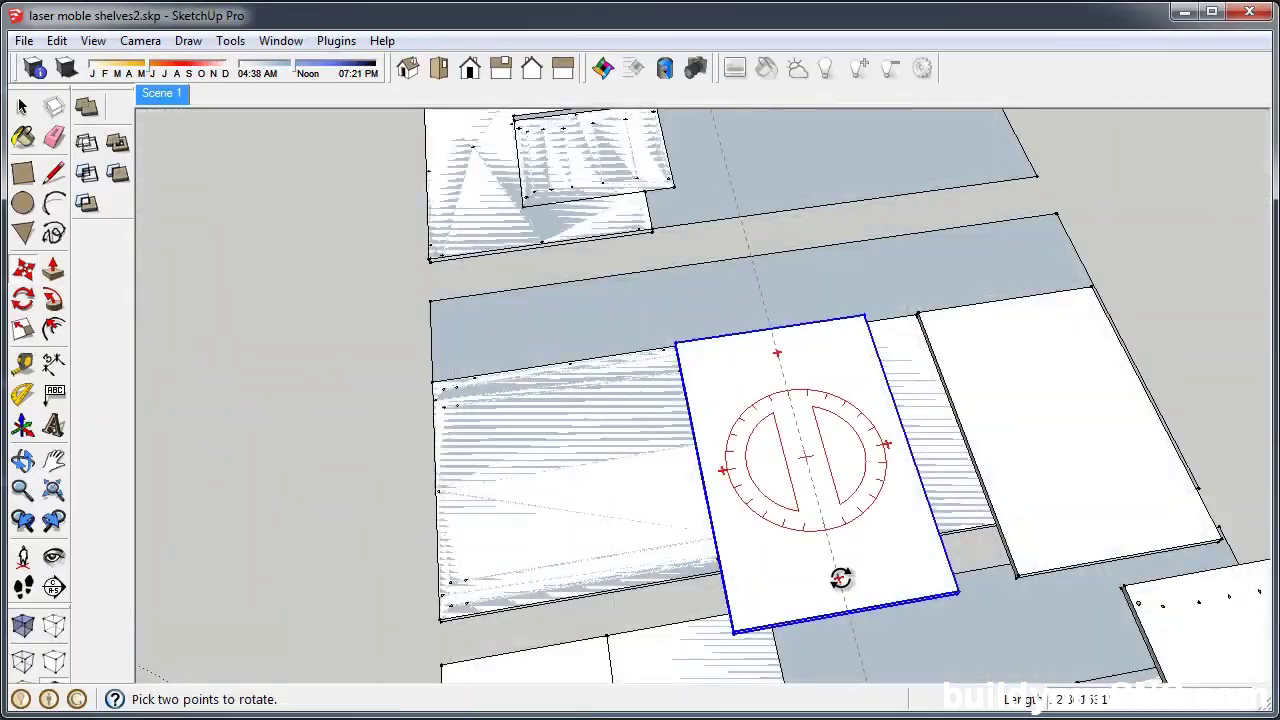
{"action": "scroll", "coordinate": [740, 575], "scroll_direction": "up", "scroll_amount": 4}
{"action": "left_click", "coordinate": [732, 560]}
{"action": "scroll", "coordinate": [900, 517], "scroll_direction": "down", "scroll_amount": 6}
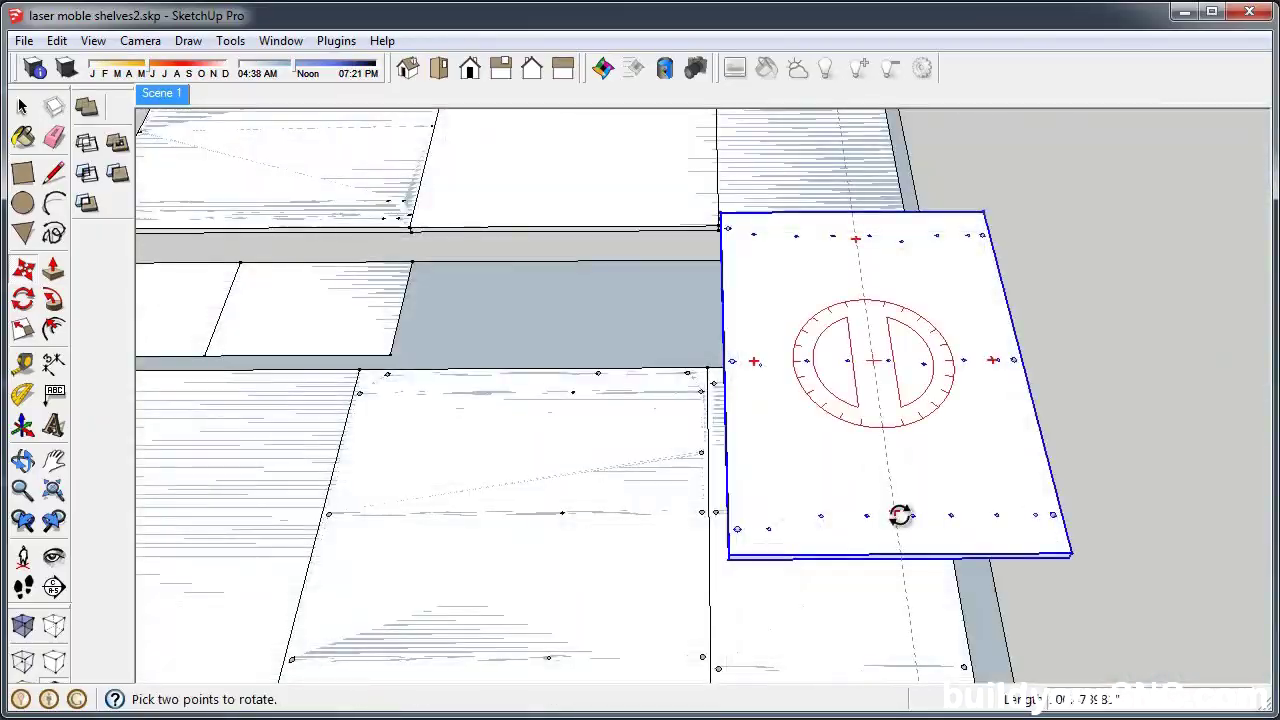
{"action": "scroll", "coordinate": [503, 551], "scroll_direction": "up", "scroll_amount": 6}
{"action": "scroll", "coordinate": [498, 562], "scroll_direction": "down", "scroll_amount": 6}
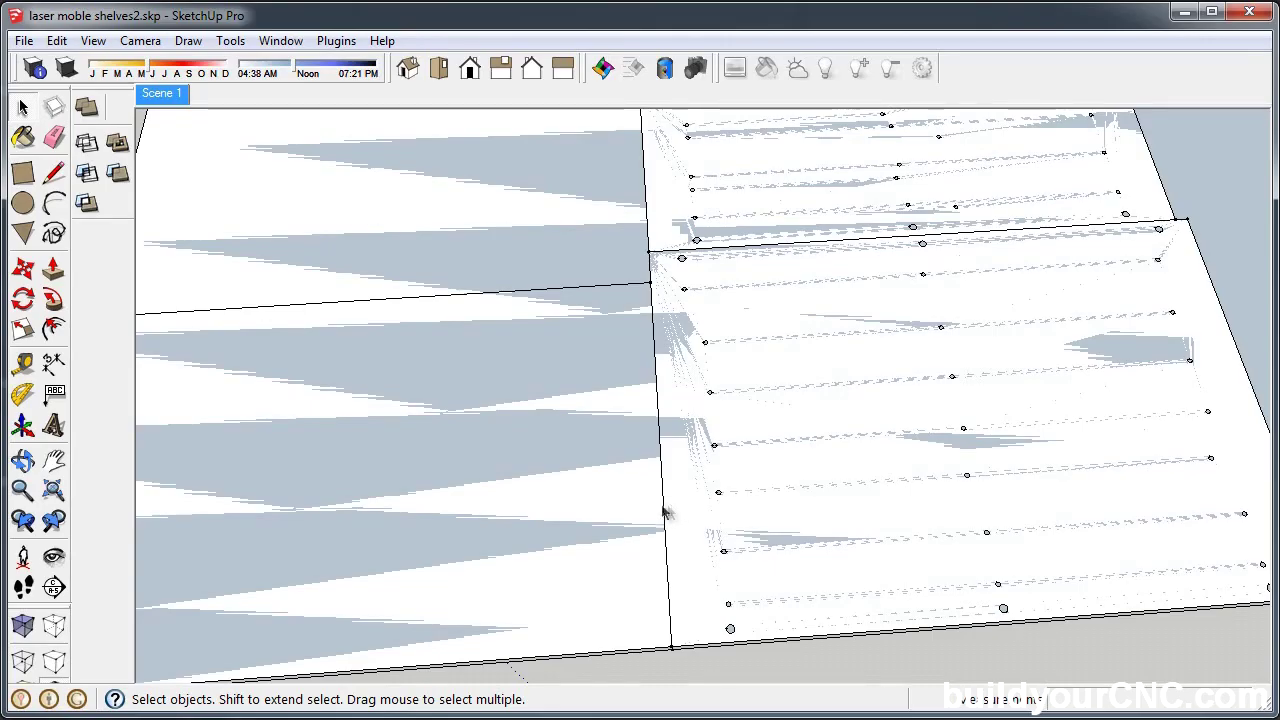
{"action": "scroll", "coordinate": [720, 467], "scroll_direction": "down", "scroll_amount": 5}
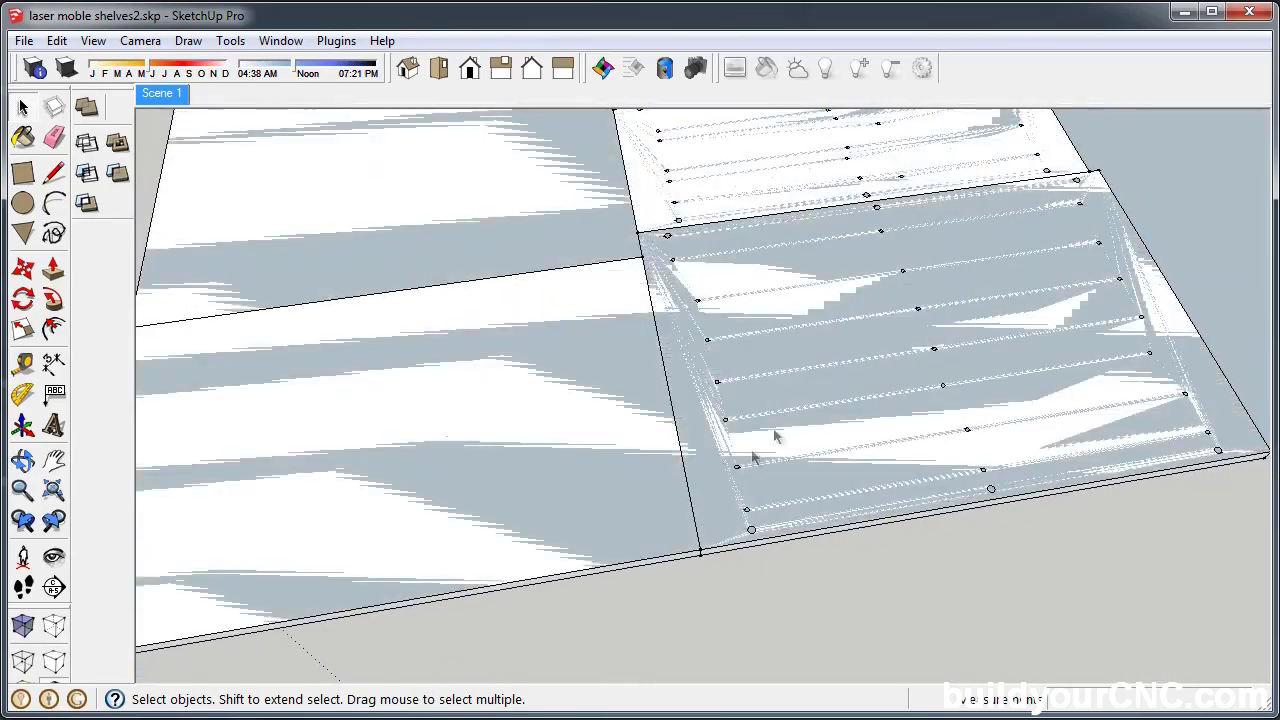
- Move the right shelf panel into its new spot on the sheet
{"action": "left_click", "coordinate": [762, 384]}
{"action": "left_click", "coordinate": [23, 268]}
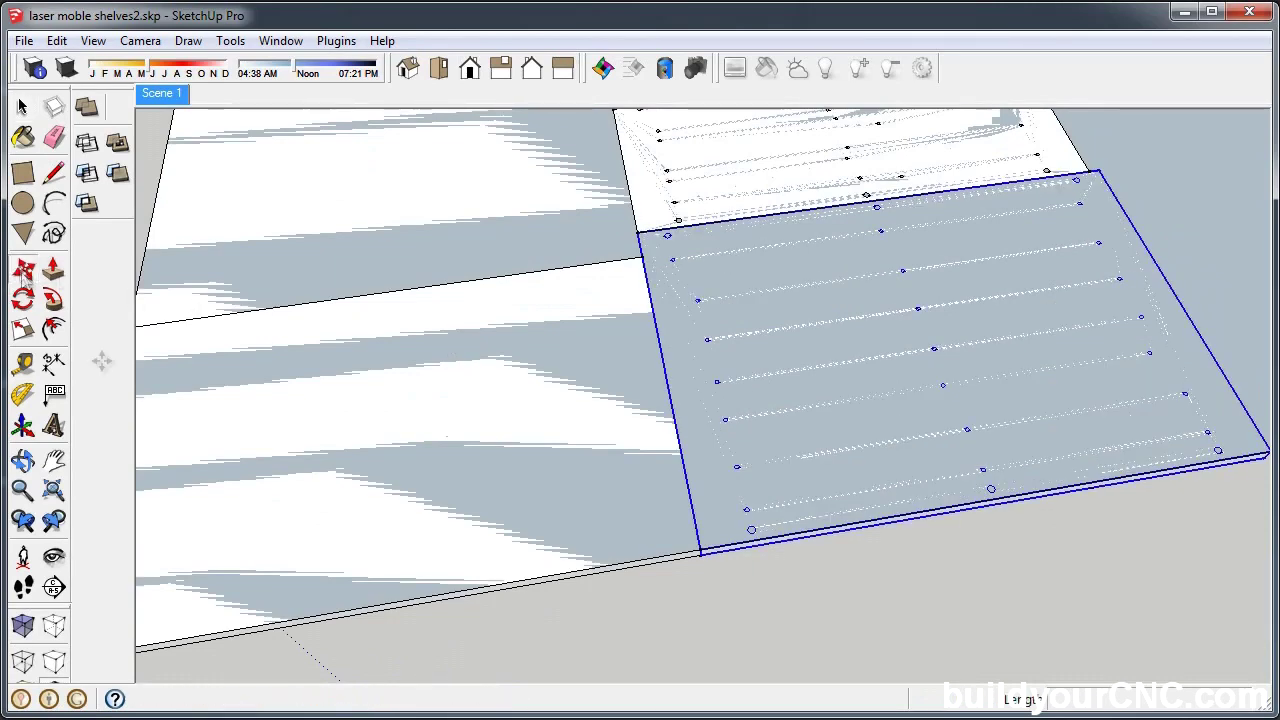
{"action": "left_click", "coordinate": [777, 389]}
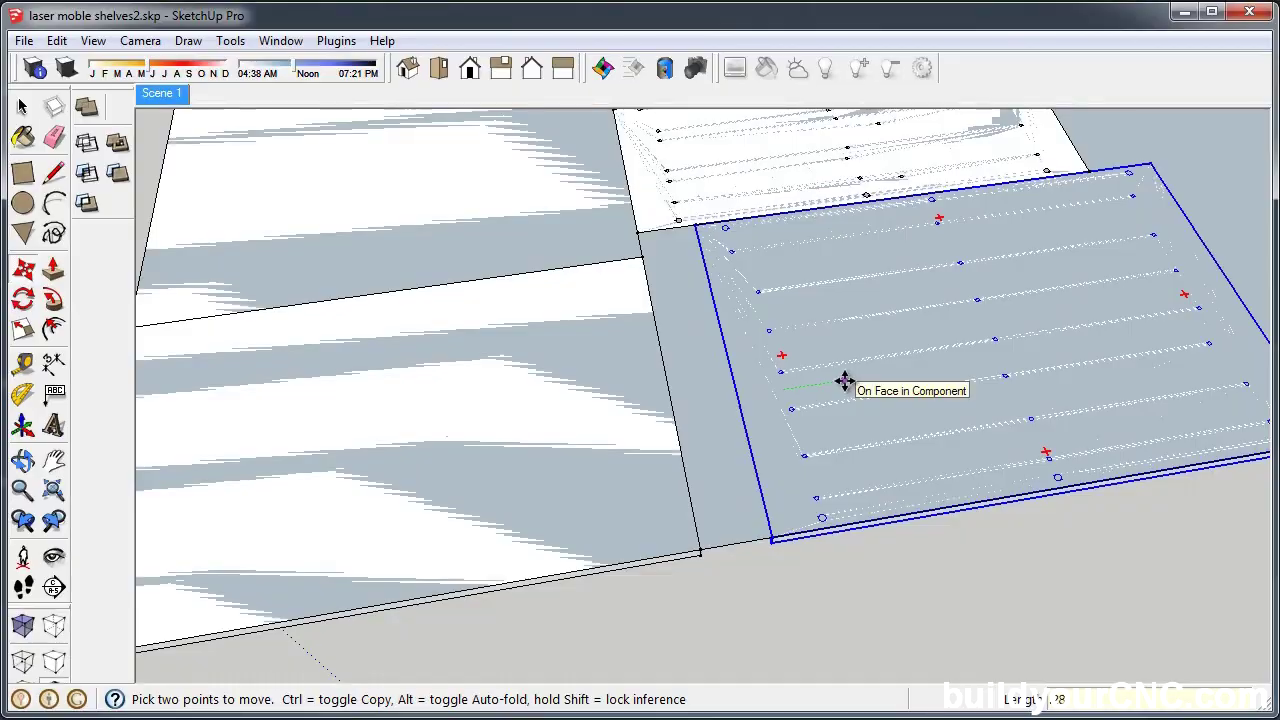
{"action": "key", "text": "Escape"}
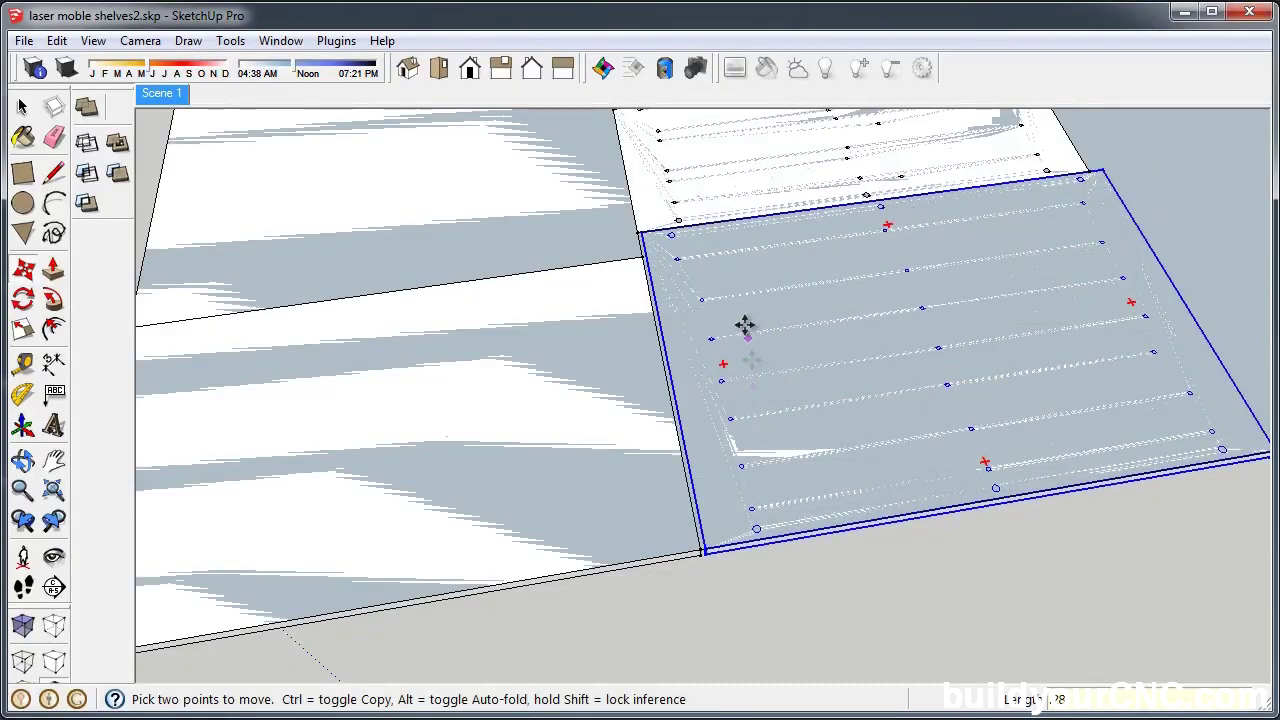
{"action": "scroll", "coordinate": [740, 320], "scroll_direction": "up", "scroll_amount": 5}
{"action": "scroll", "coordinate": [737, 316], "scroll_direction": "up", "scroll_amount": 5}
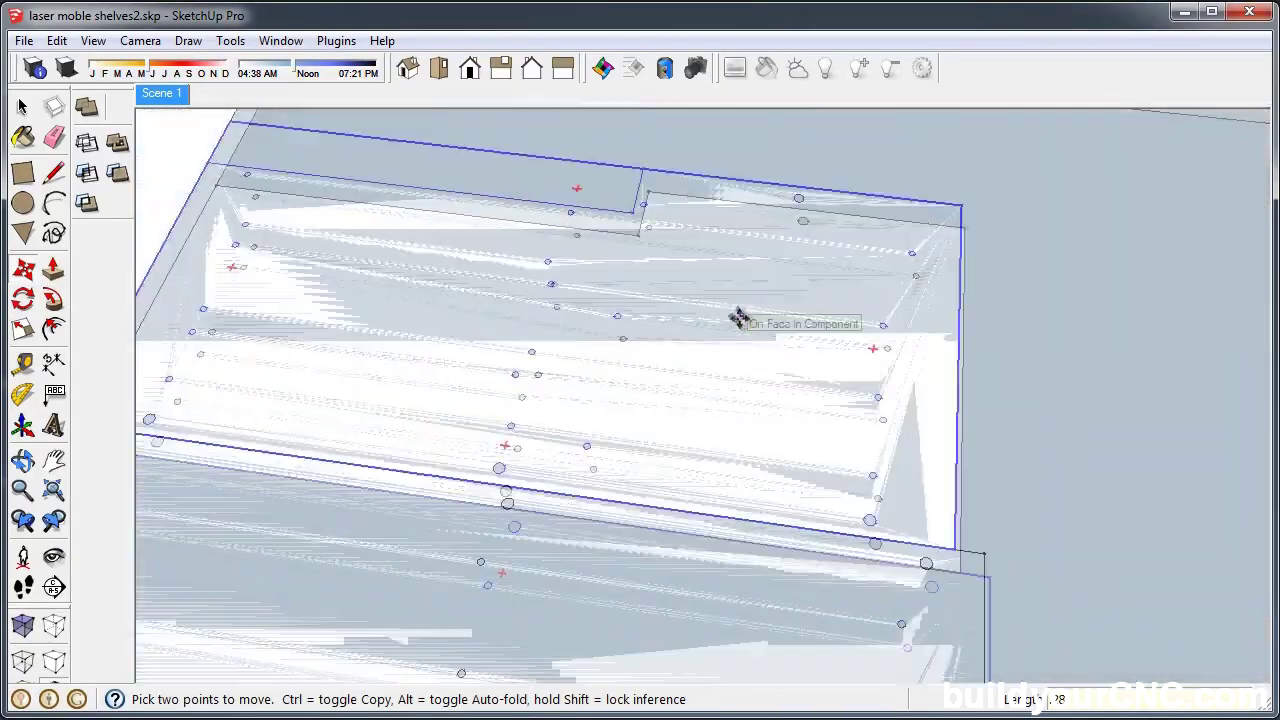
{"action": "left_click", "coordinate": [780, 362]}
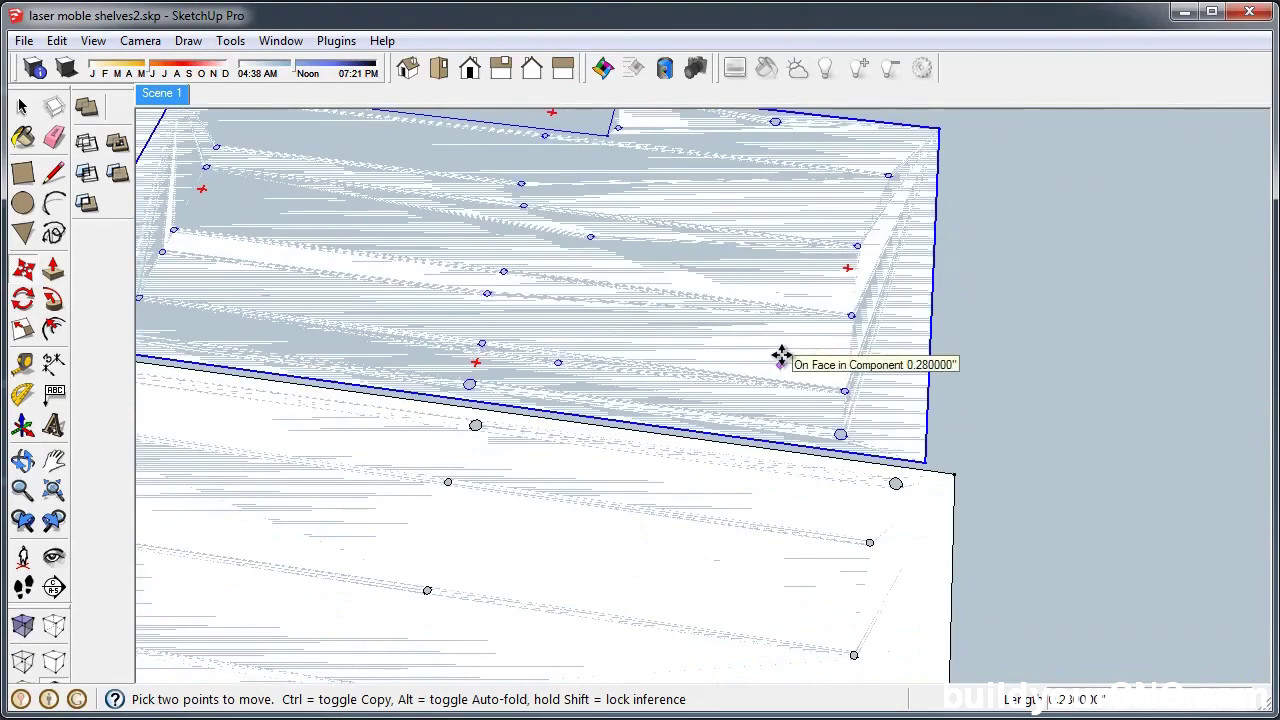
{"action": "scroll", "coordinate": [783, 330], "scroll_direction": "down", "scroll_amount": 5}
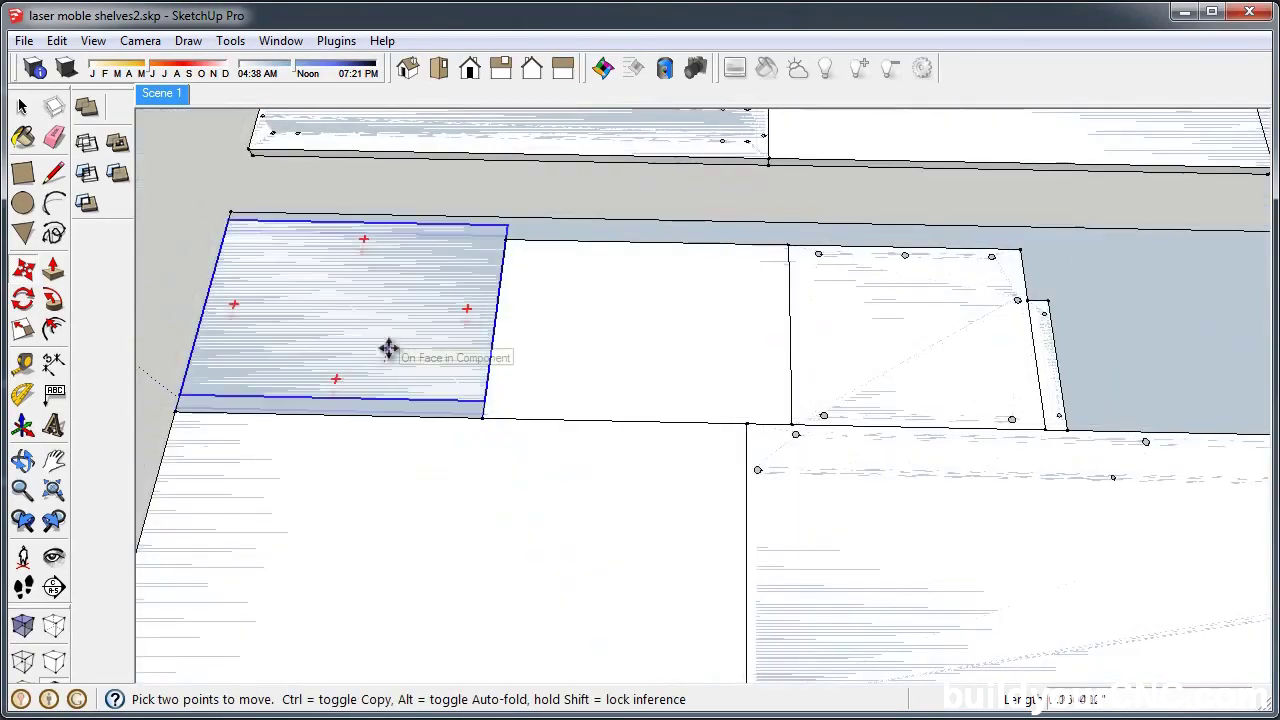
{"action": "left_click", "coordinate": [391, 349]}
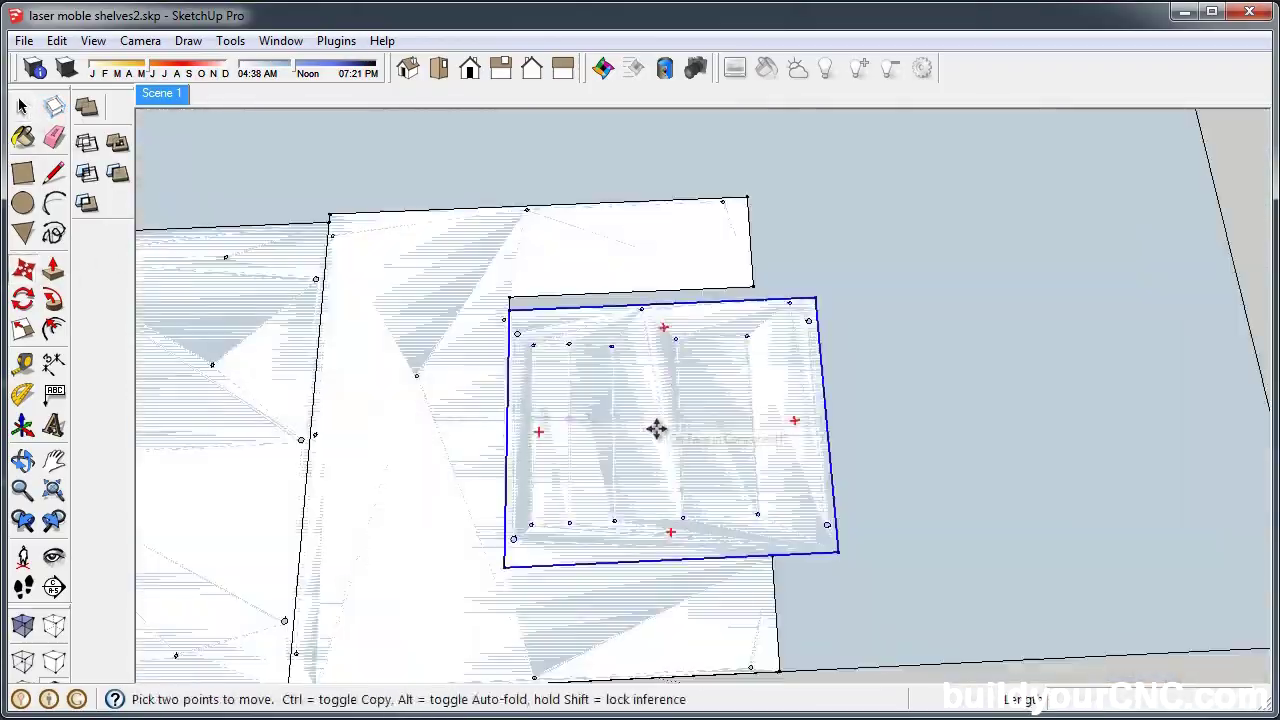
{"action": "key", "text": "space"}
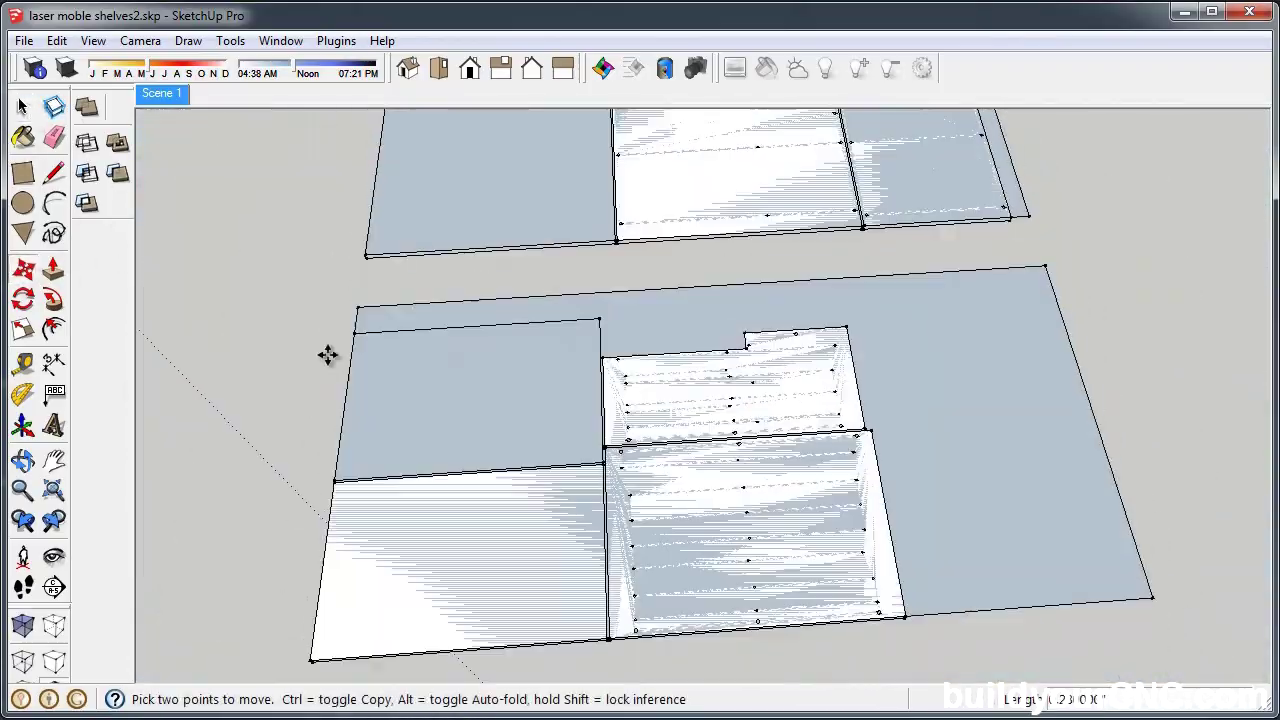
{"action": "key", "text": "space"}
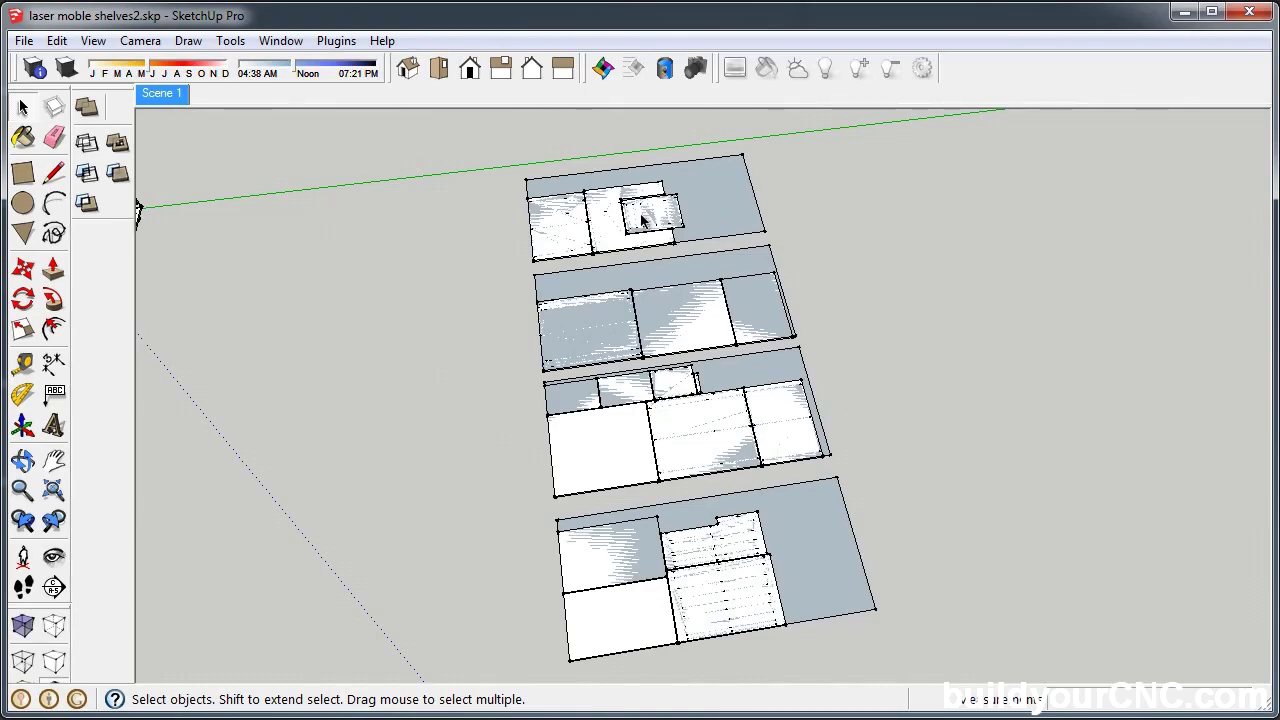
{"action": "key", "text": "Page_Down"}
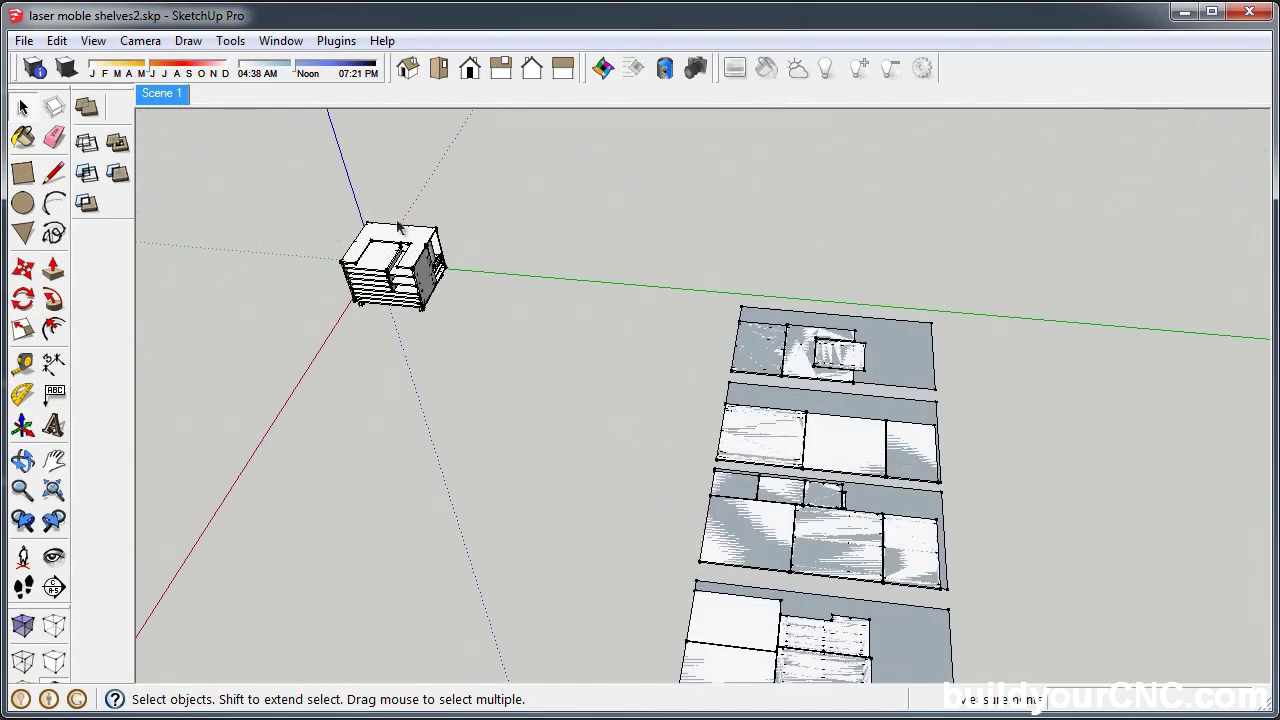
{"action": "key", "text": "Page_Down"}
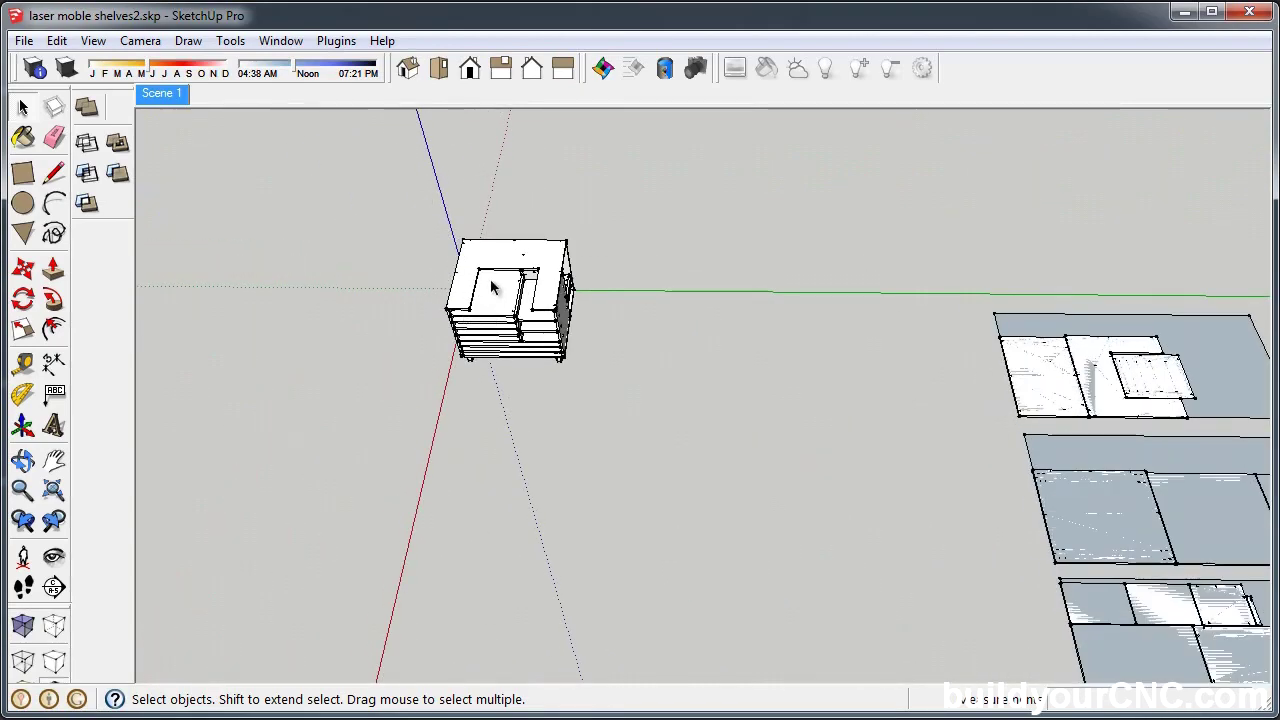
{"action": "key", "text": "Page_Down"}
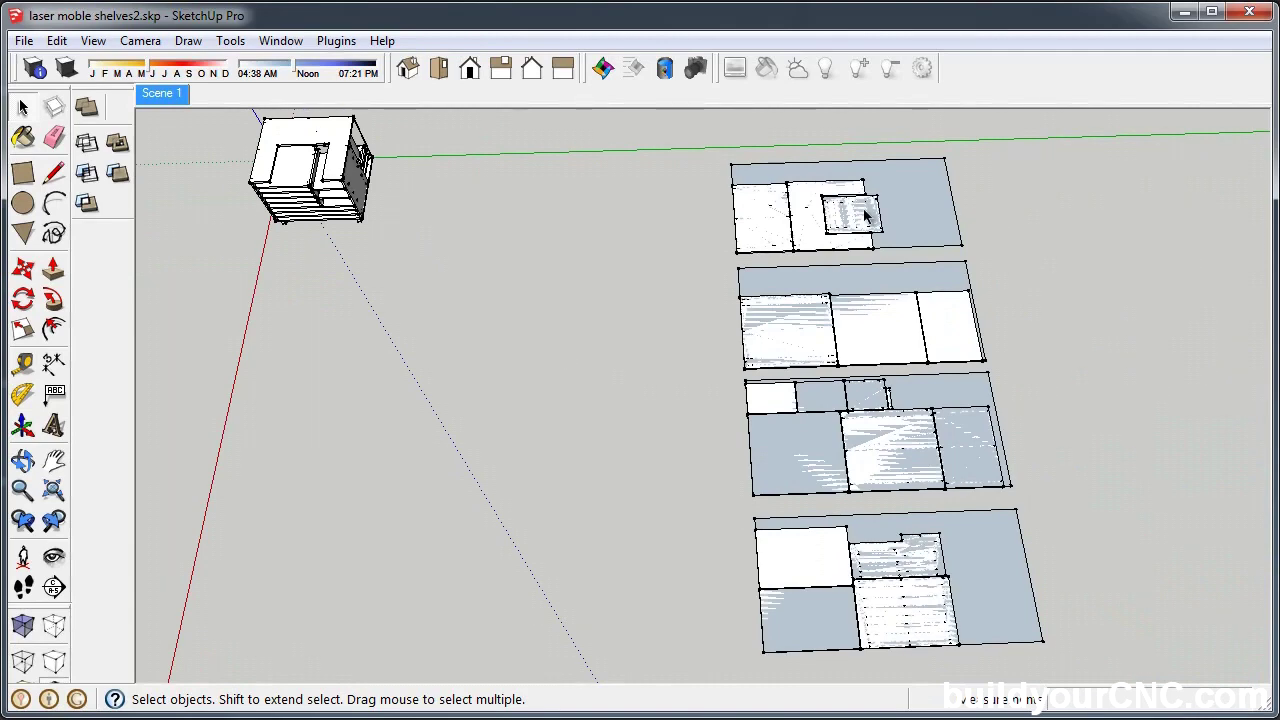
- Save the layout as 'laser moble shelves master.skp'
{"action": "key", "text": "ctrl+shift+s"}
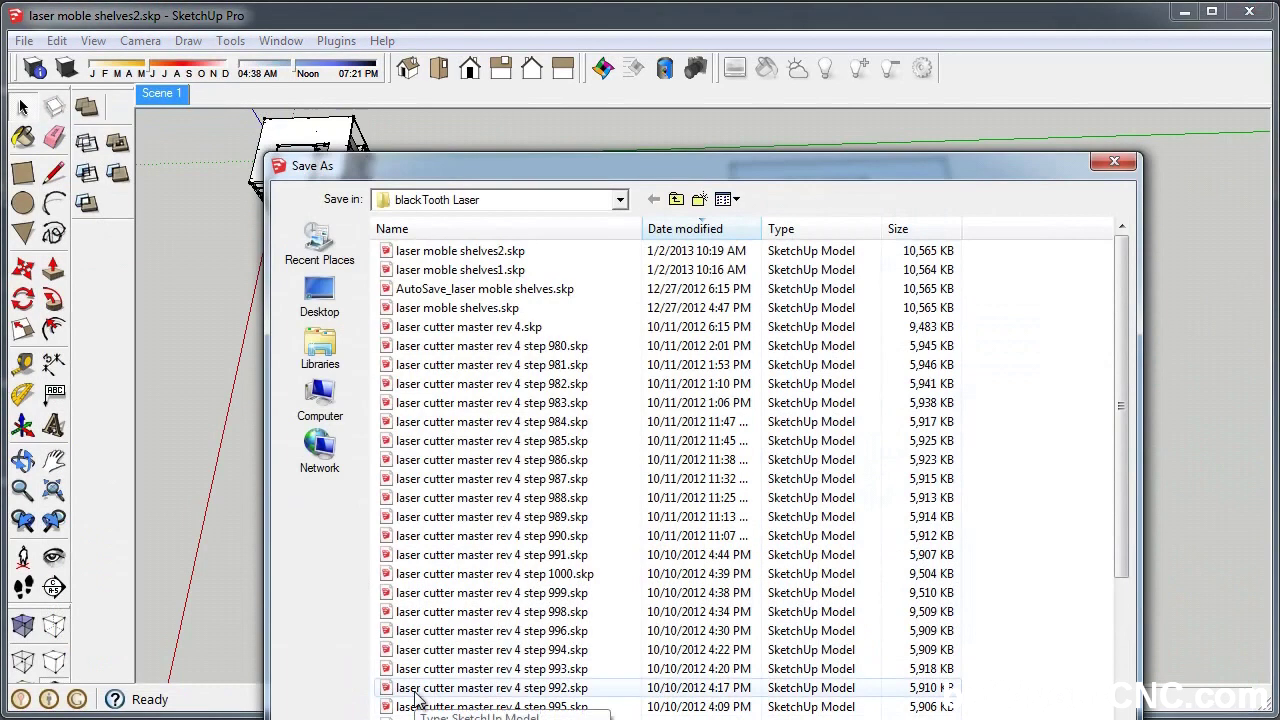
{"action": "key", "text": "Return"}
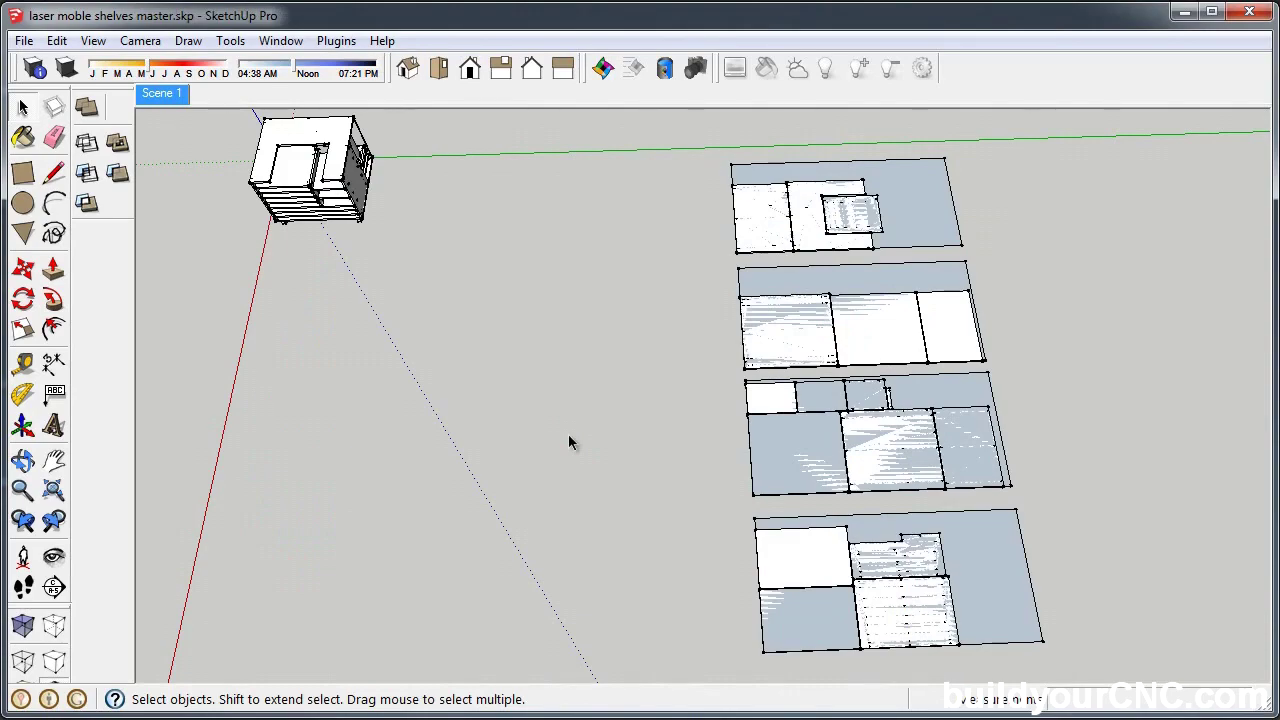
{"action": "key", "text": "Page_Down"}
- Save a separate copy as 'laser moble shelves fabrication.skp'
{"action": "left_click", "coordinate": [24, 41]}
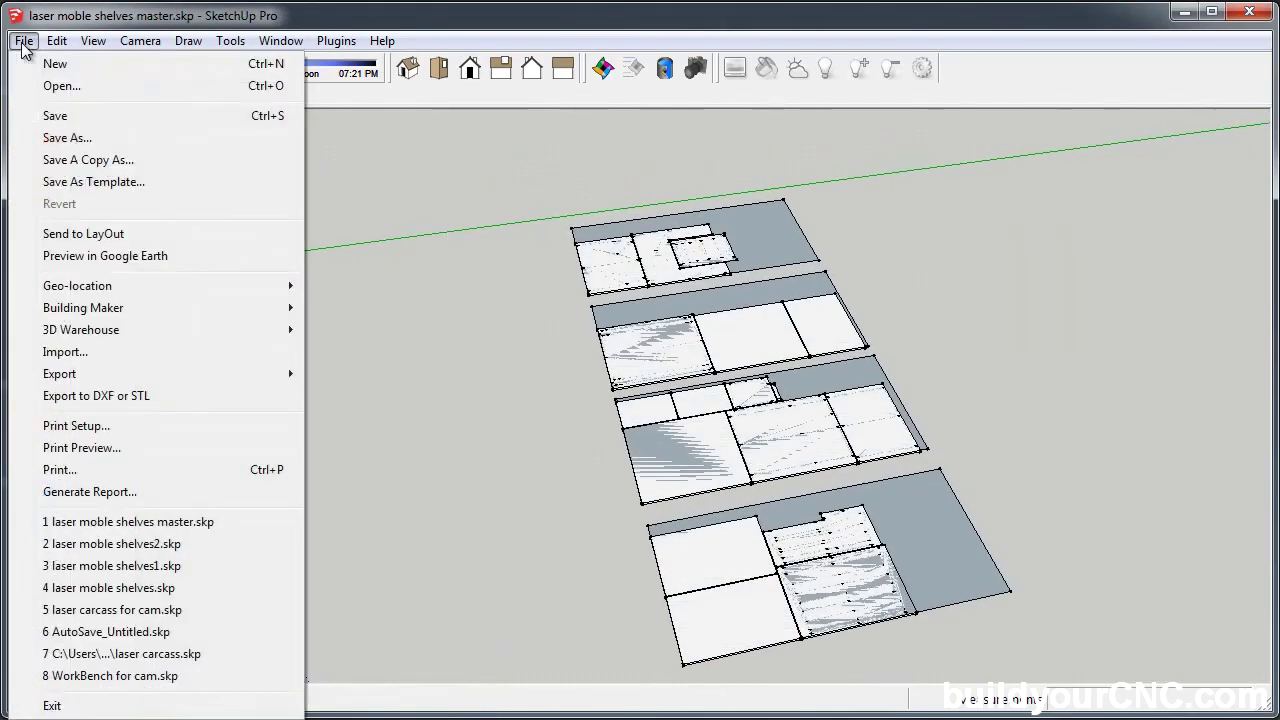
{"action": "left_click", "coordinate": [62, 137]}
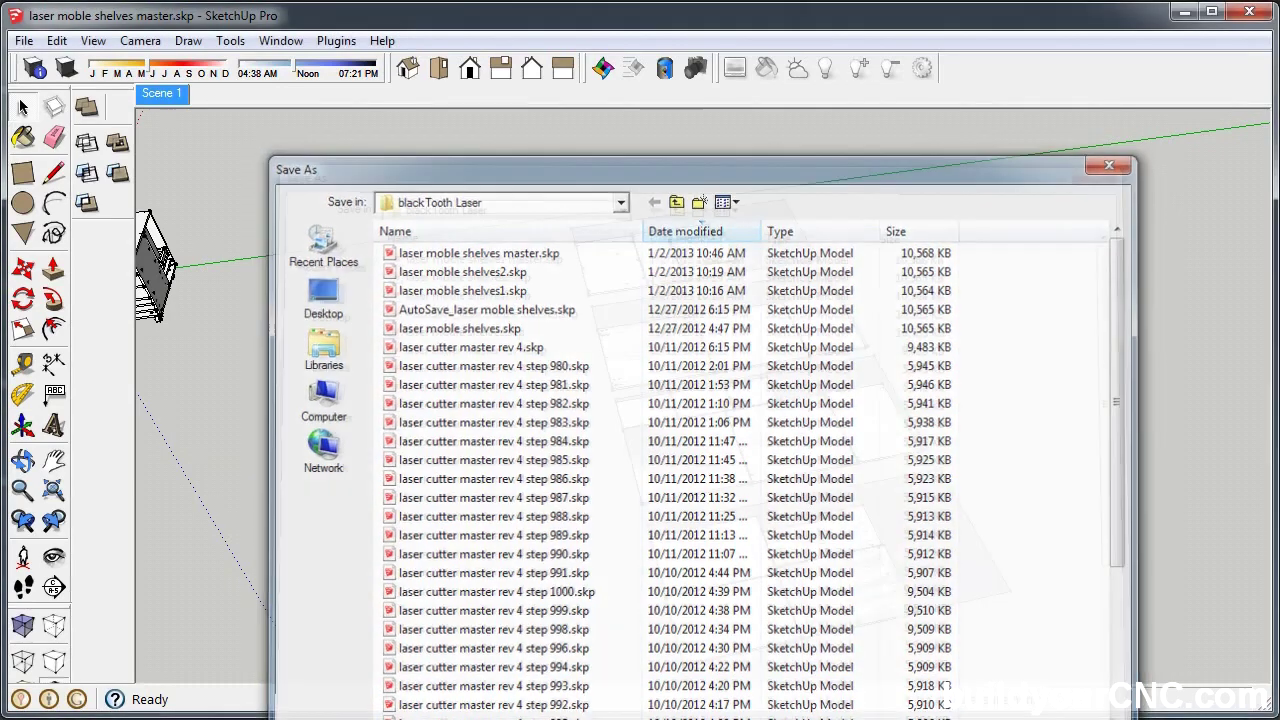
{"action": "key", "text": "Return"}
{"action": "middle_click_drag", "start_coordinate": [733, 316], "coordinate": [466, 177]}
{"action": "left_click", "coordinate": [545, 262]}
- Delete the assembled shelf unit and the top sheet's grey backing face
{"action": "key", "text": "Delete"}
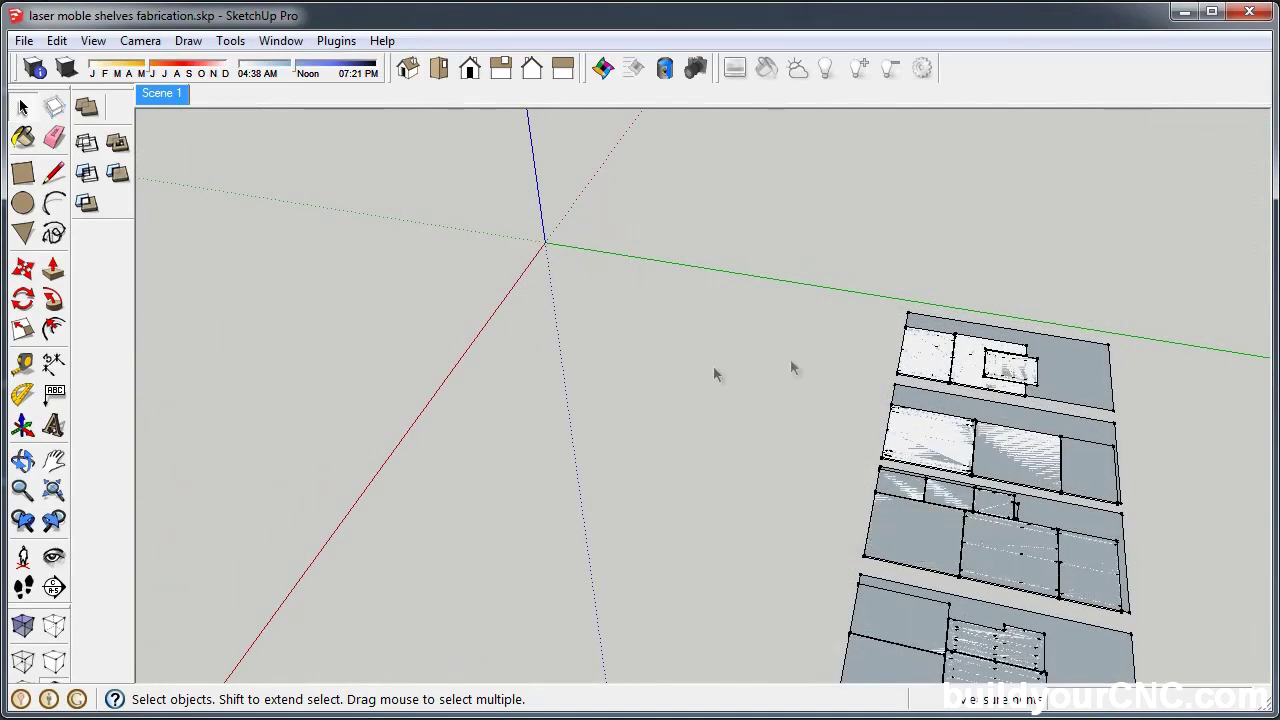
{"action": "middle_click_drag", "start_coordinate": [815, 450], "coordinate": [783, 434]}
{"action": "left_click", "coordinate": [838, 350]}
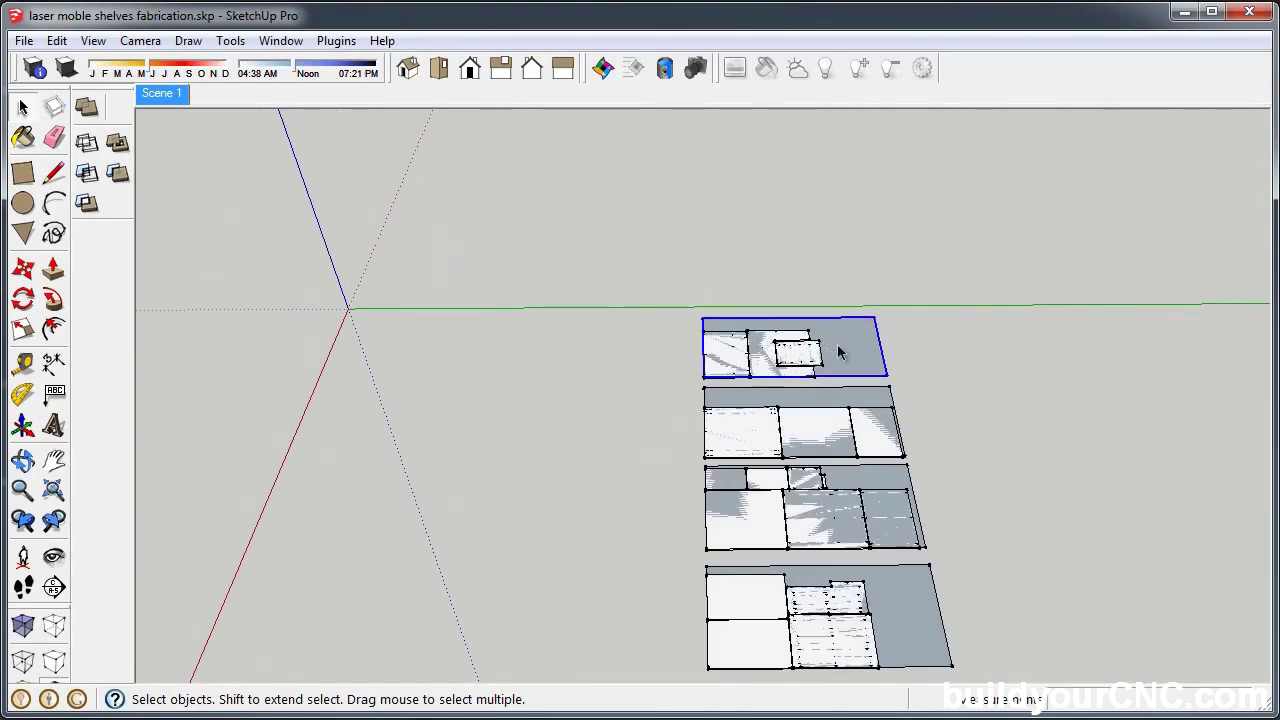
{"action": "key", "text": "Delete"}
{"action": "middle_click_drag", "start_coordinate": [654, 309], "coordinate": [636, 246]}
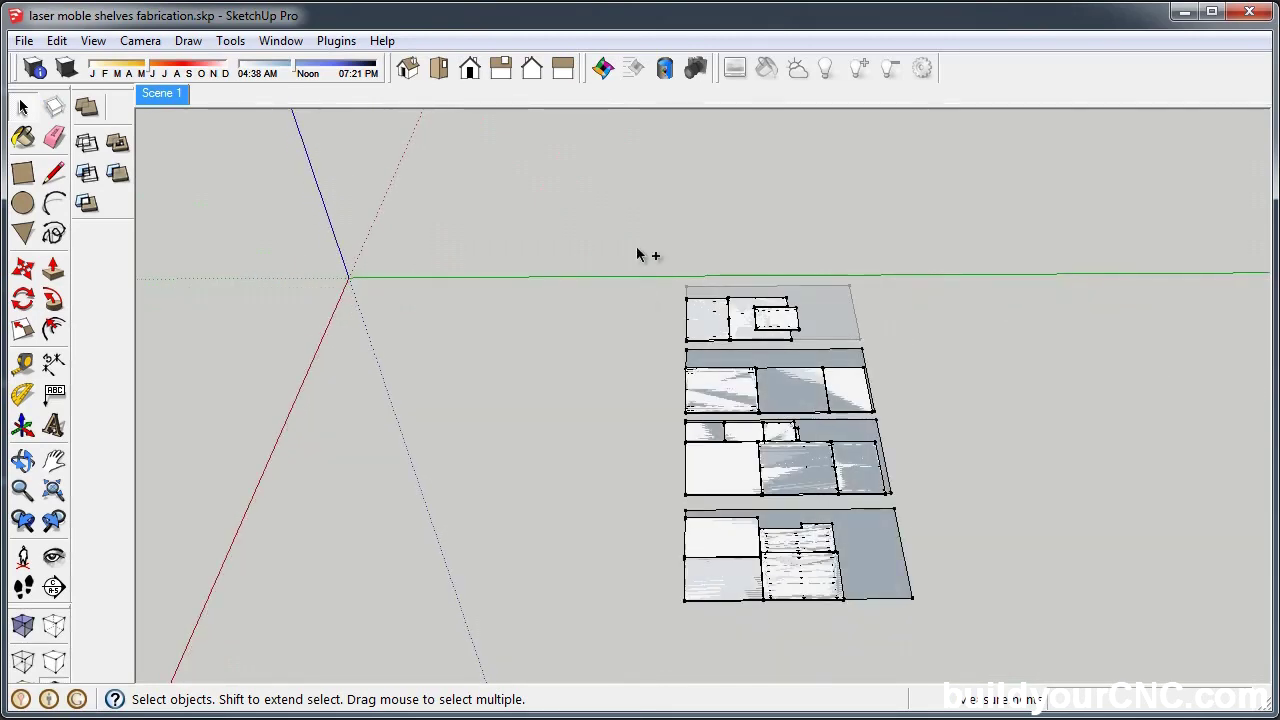
- Select all the sheets and move them to the model origin
{"action": "key", "text": "ctrl+a"}
{"action": "key", "text": "m"}
{"action": "middle_click_drag", "start_coordinate": [620, 257], "coordinate": [586, 323]}
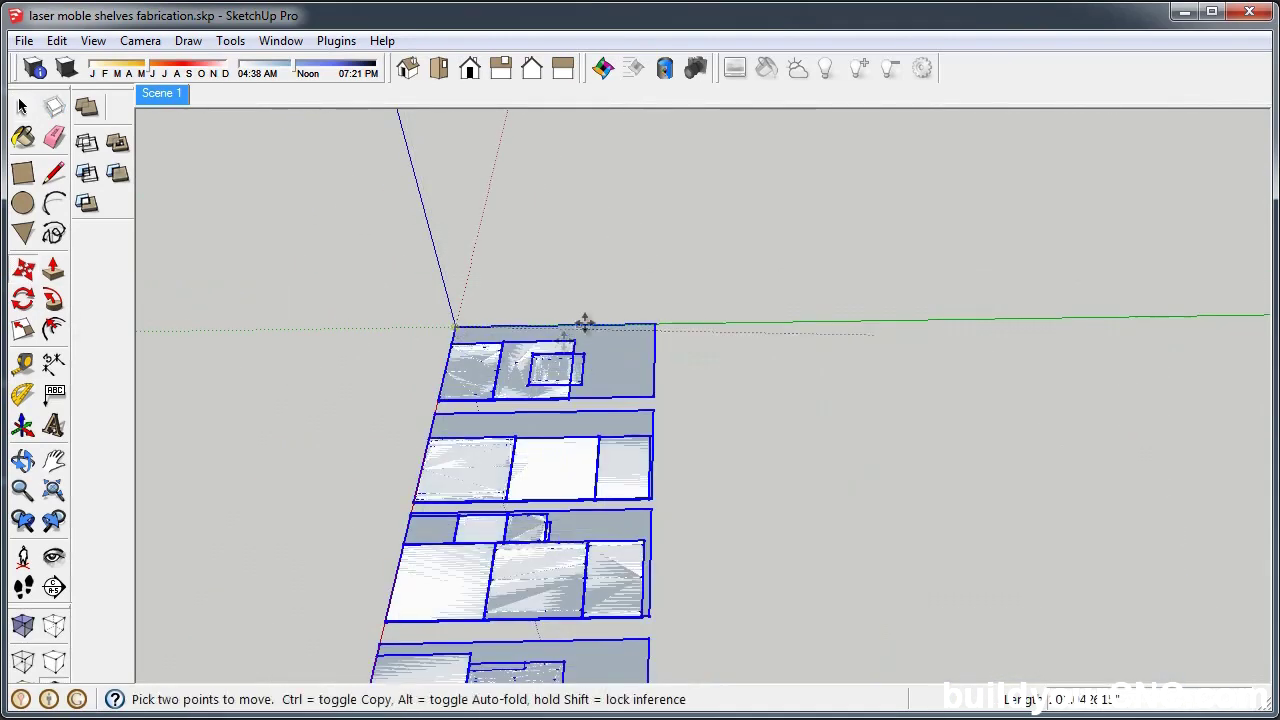
{"action": "scroll", "coordinate": [585, 322], "scroll_direction": "up", "scroll_amount": 2}
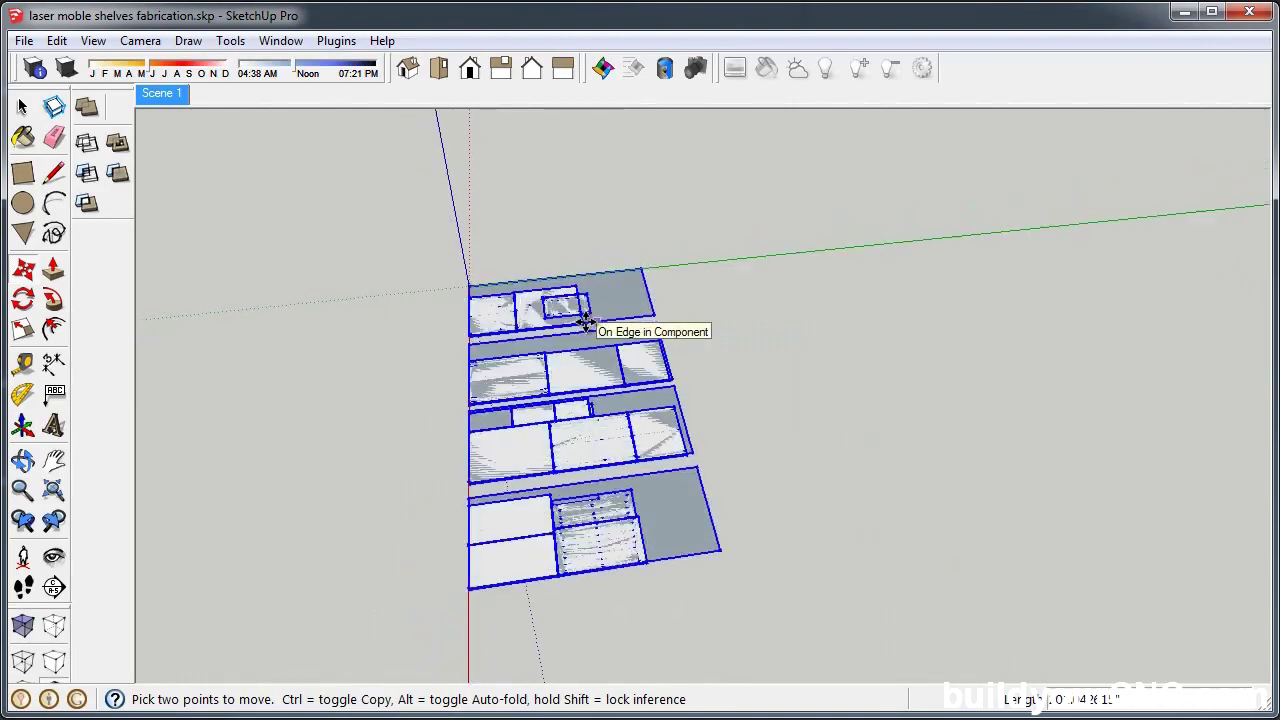
{"action": "scroll", "coordinate": [586, 323], "scroll_direction": "up", "scroll_amount": 3}
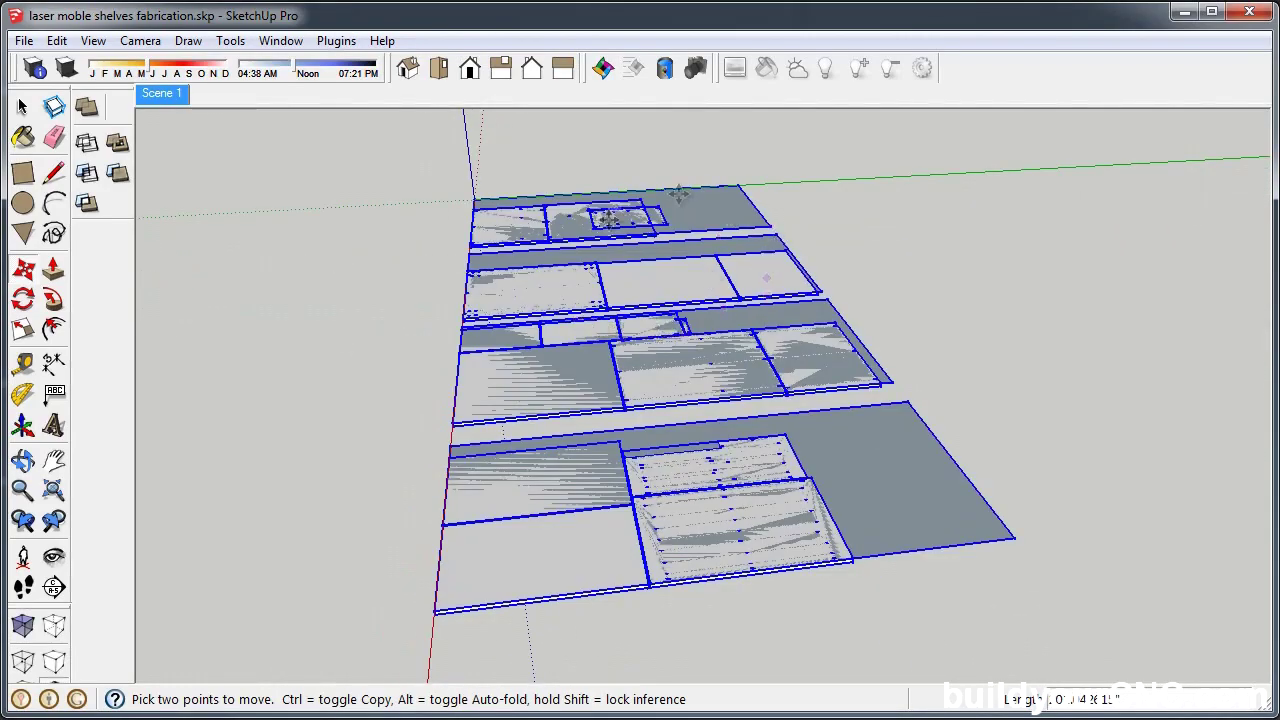
{"action": "key", "text": "space"}
- Delete the top and second-row sheet backing faces, then select the third-row one
{"action": "left_click", "coordinate": [703, 206]}
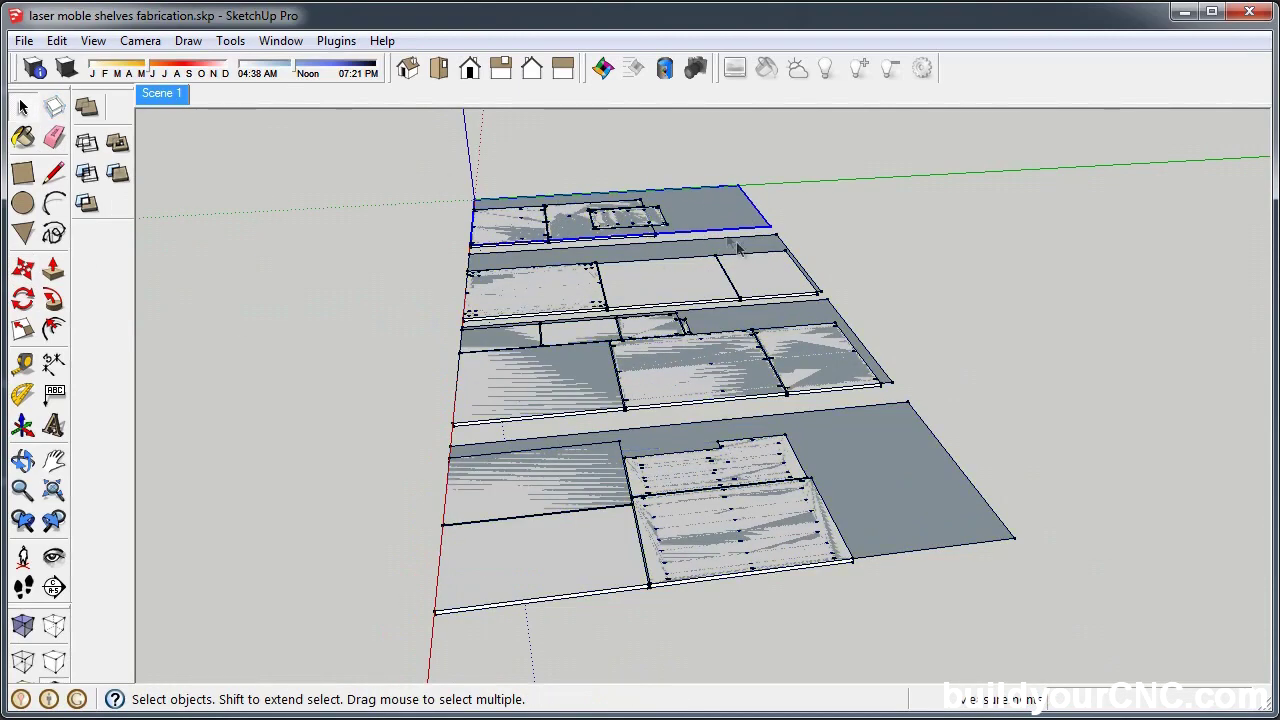
{"action": "key", "text": "Delete"}
{"action": "left_click", "coordinate": [791, 316]}
{"action": "key", "text": "Delete"}
{"action": "left_click", "coordinate": [879, 471]}
- Delete the third-row sheet face, then box-select and clear all the sheet parts
{"action": "key", "text": "Delete"}
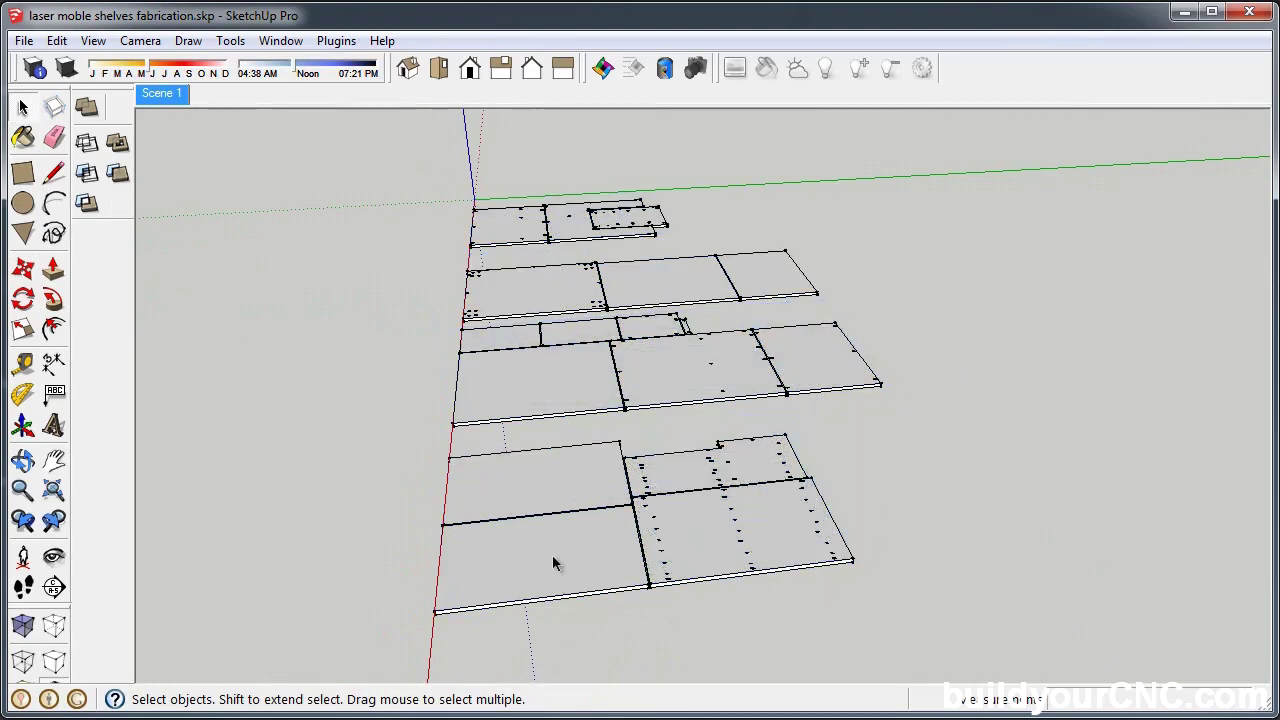
{"action": "key", "text": "ctrl+z"}
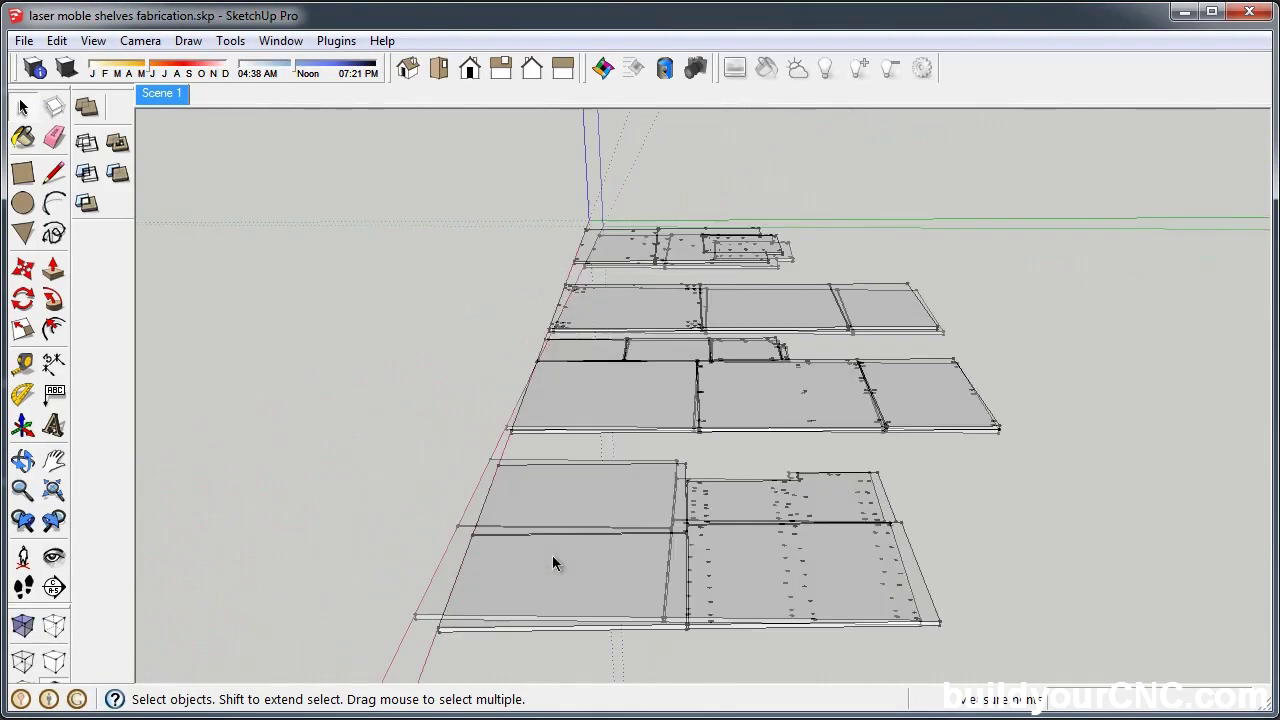
{"action": "left_click_drag", "start_coordinate": [370, 148], "coordinate": [1036, 616]}
{"action": "left_click", "coordinate": [466, 331]}
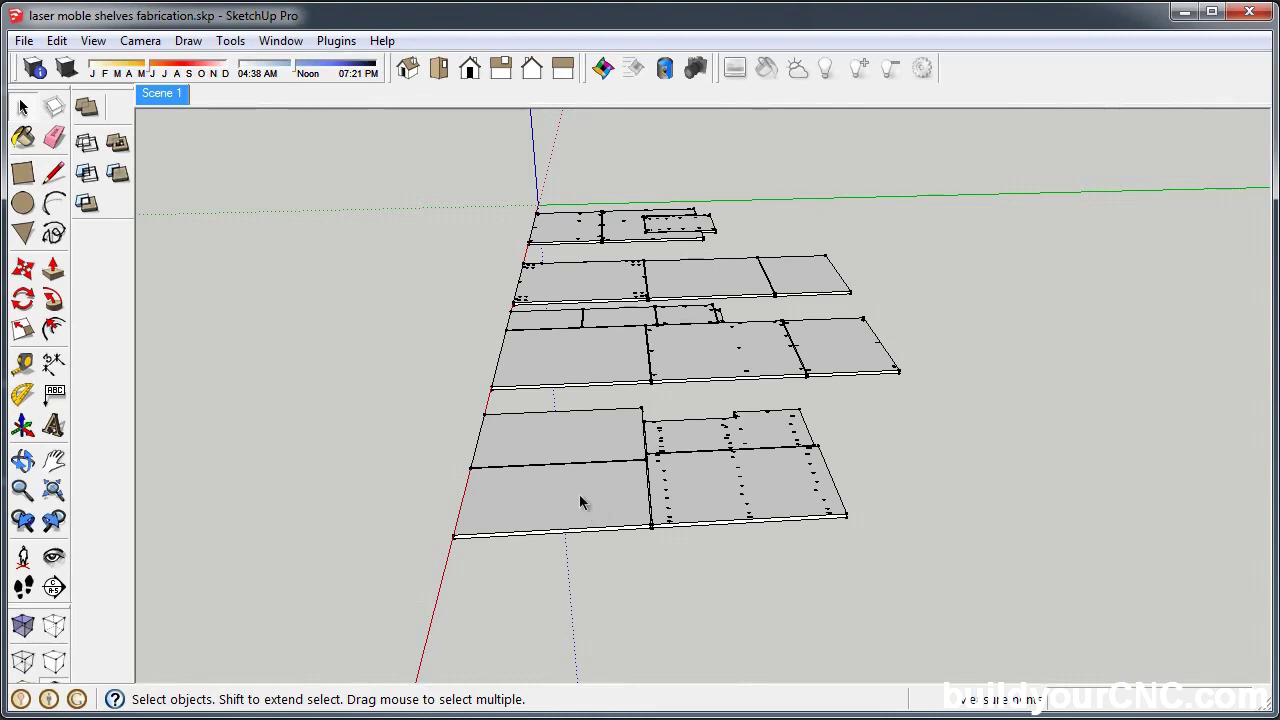
{"action": "scroll", "coordinate": [580, 502], "scroll_direction": "up", "scroll_amount": 4}
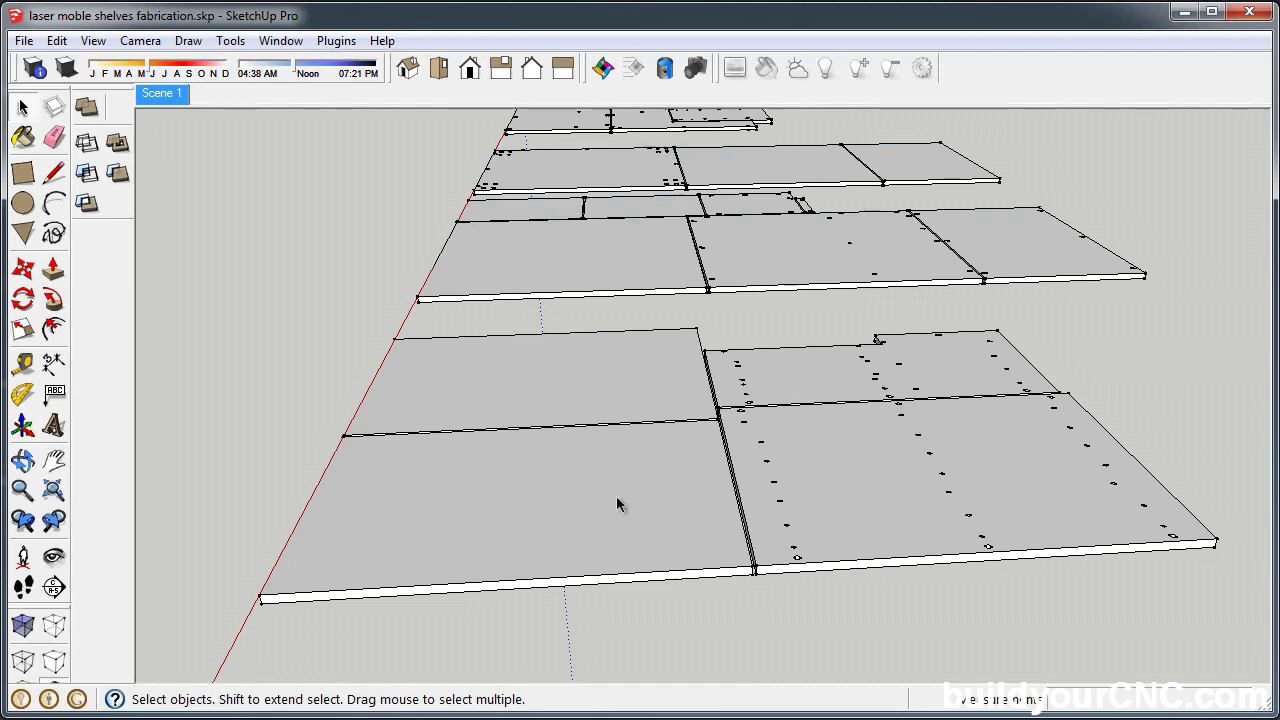
- Inspect the lower-left, lower-right and left part faces from above
{"action": "left_click", "coordinate": [575, 472]}
{"action": "left_click", "coordinate": [866, 472]}
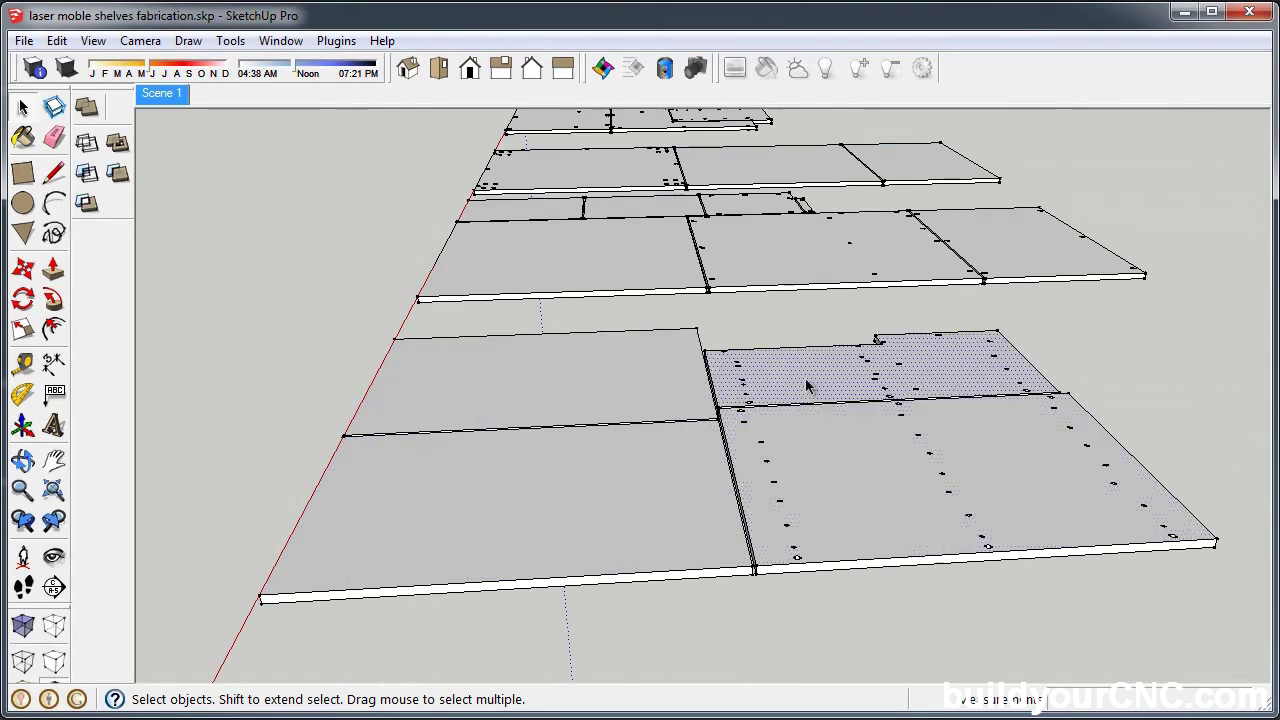
{"action": "left_click", "coordinate": [620, 389]}
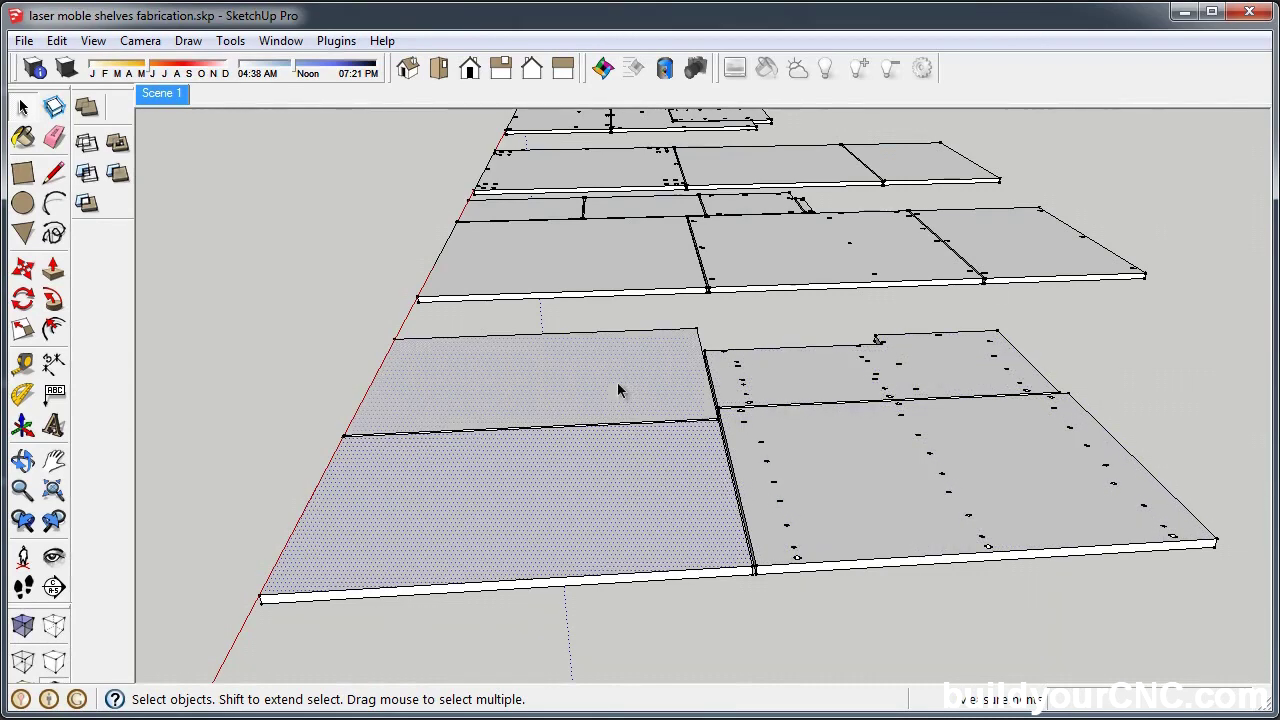
{"action": "left_click", "coordinate": [834, 480]}
{"action": "scroll", "coordinate": [602, 370], "scroll_direction": "down", "scroll_amount": 4}
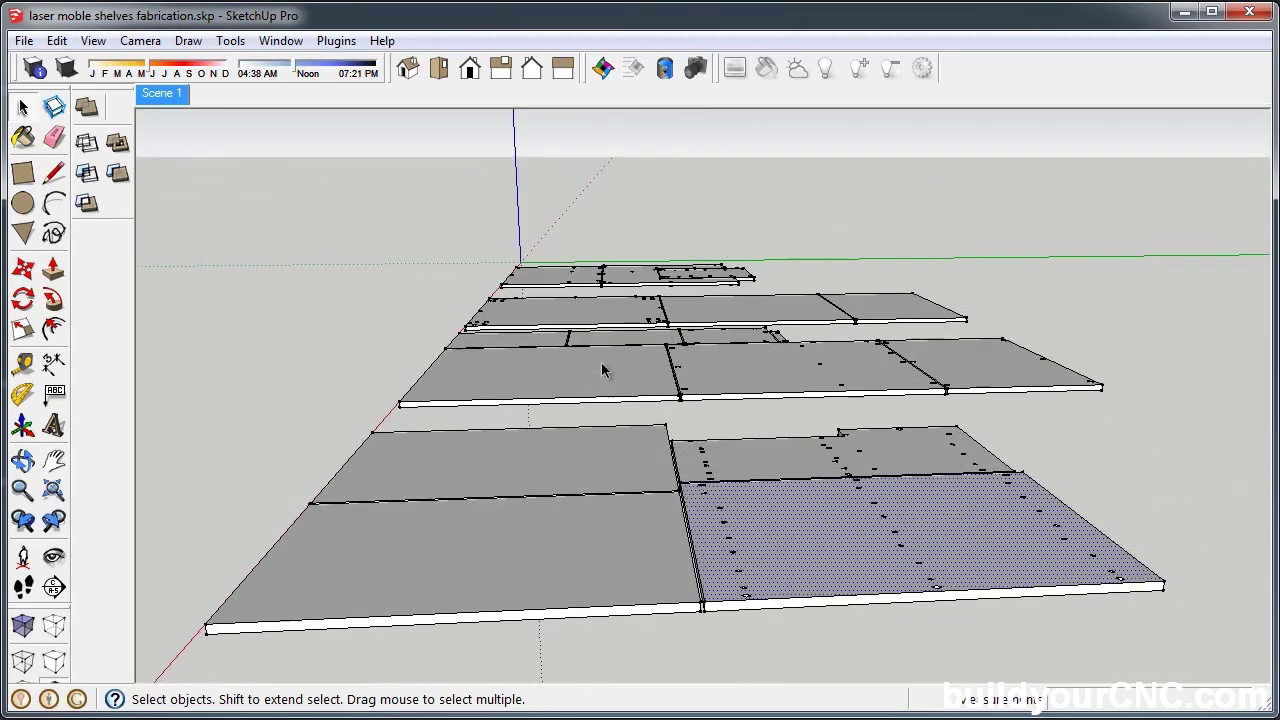
{"action": "scroll", "coordinate": [602, 370], "scroll_direction": "up", "scroll_amount": 3}
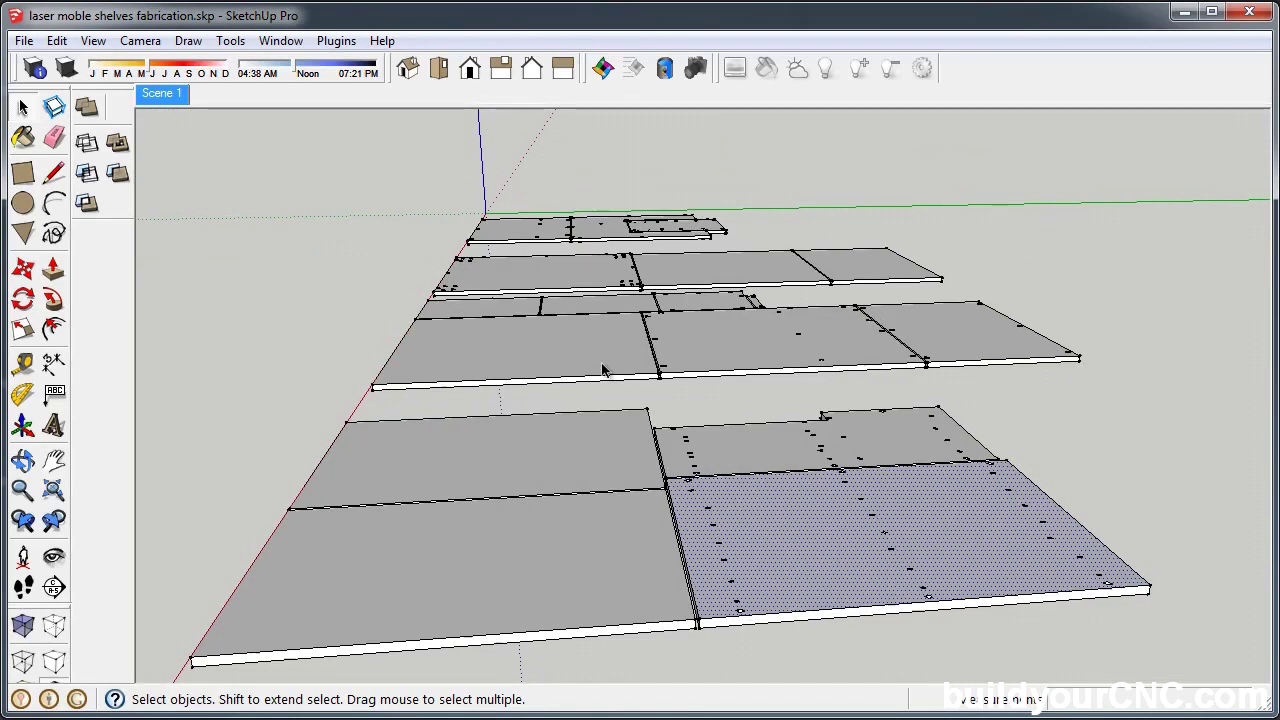
- Inspect the panel faces from underneath, including the second- and third-row panels
{"action": "middle_click_drag", "start_coordinate": [602, 370], "coordinate": [555, 377]}
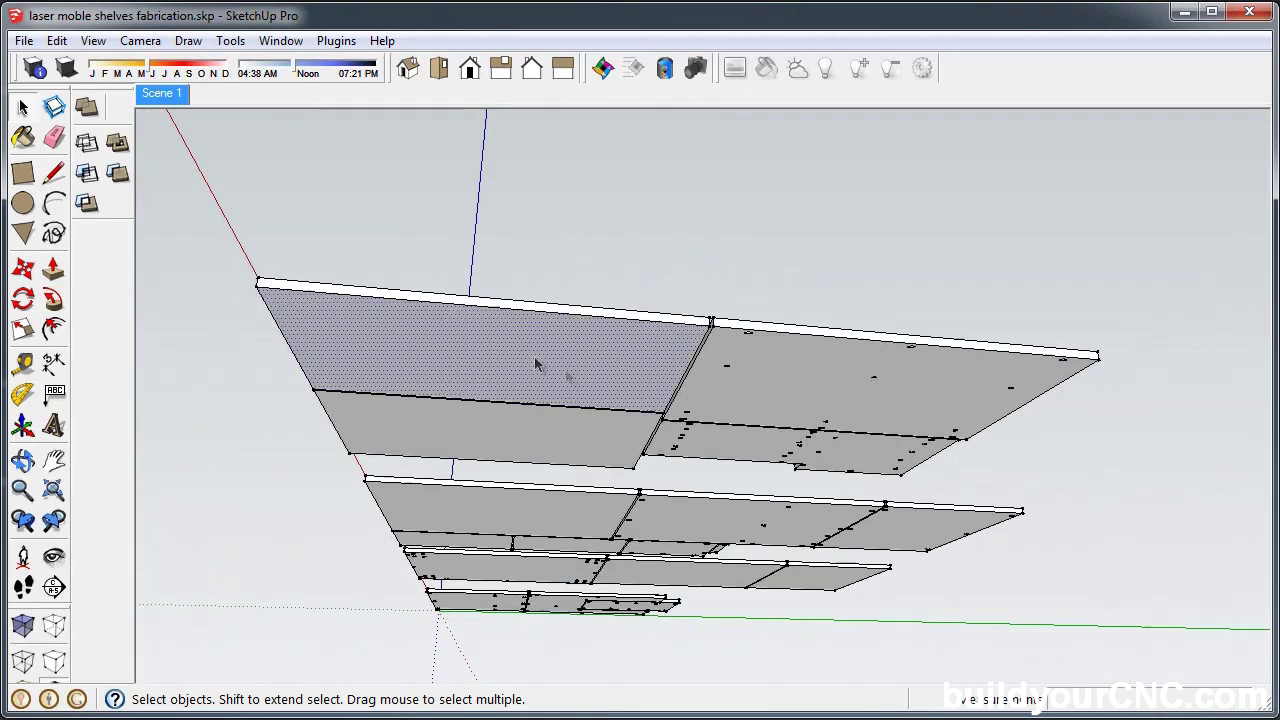
{"action": "left_click", "coordinate": [762, 443]}
{"action": "left_click", "coordinate": [557, 429]}
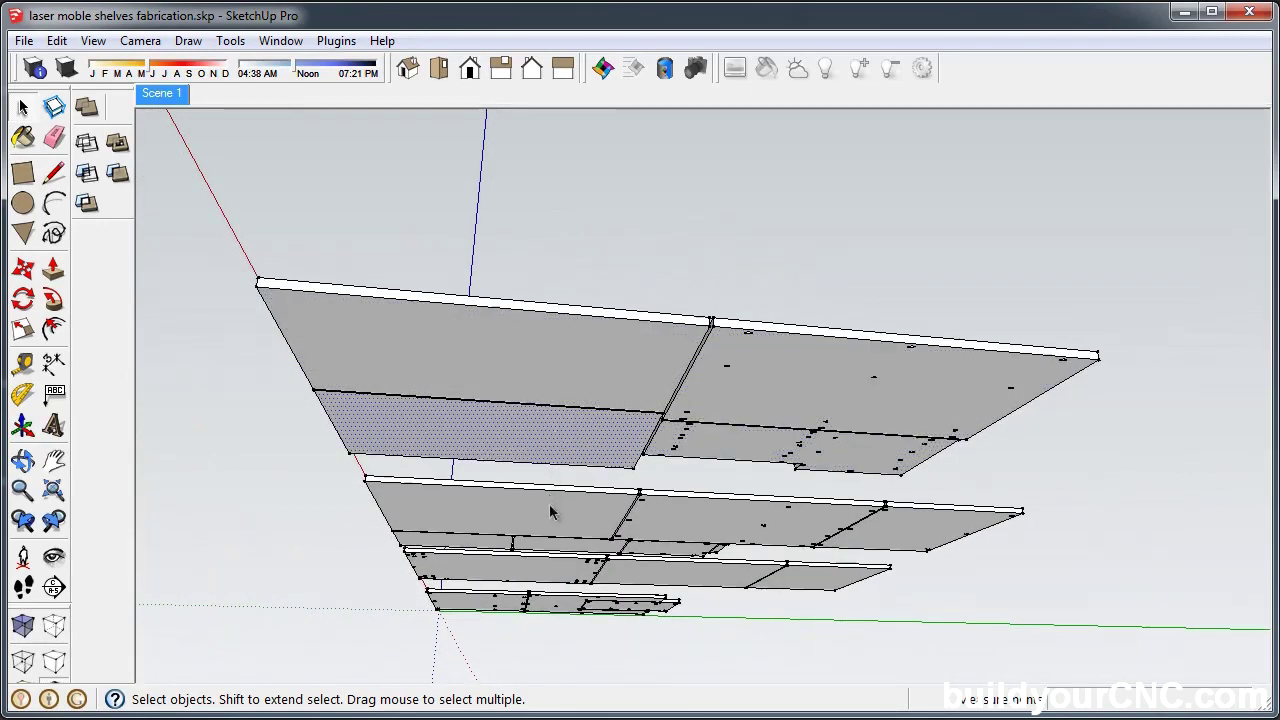
{"action": "left_click", "coordinate": [674, 524]}
{"action": "left_click", "coordinate": [552, 571]}
- Switch to parallel projection and confirm the parts are flat from the Right view
{"action": "left_click", "coordinate": [150, 43]}
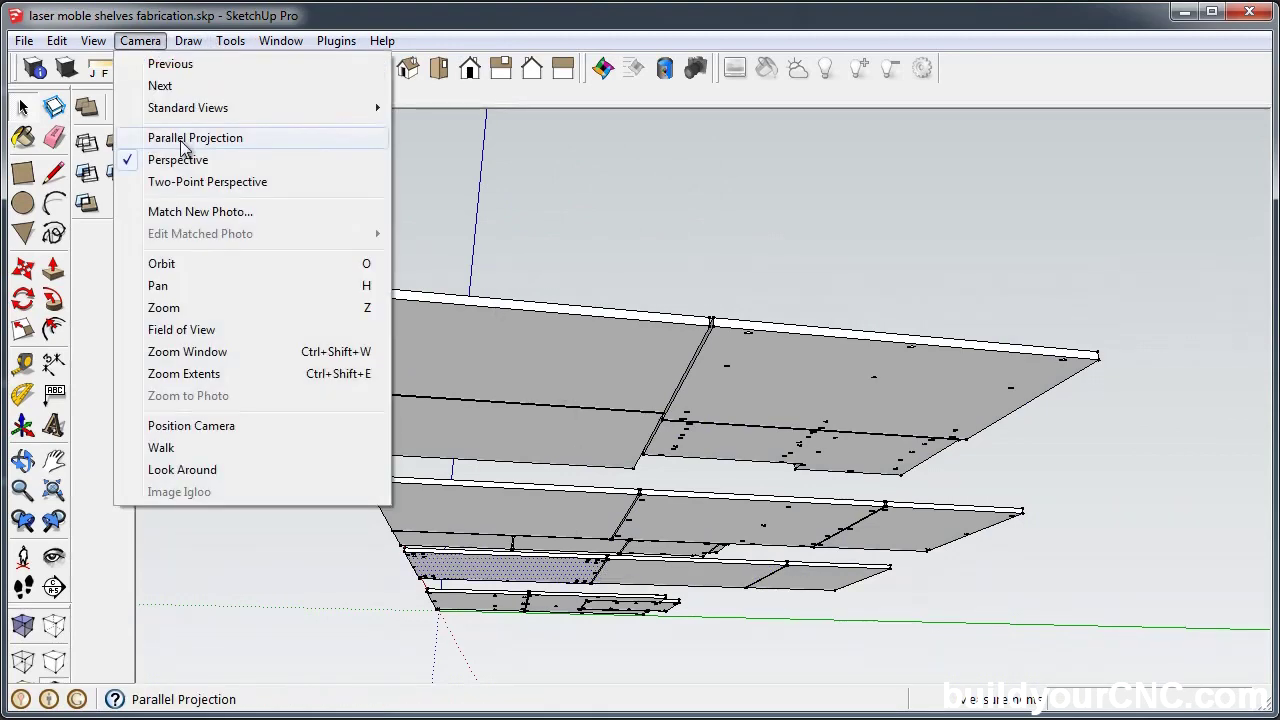
{"action": "left_click", "coordinate": [182, 140]}
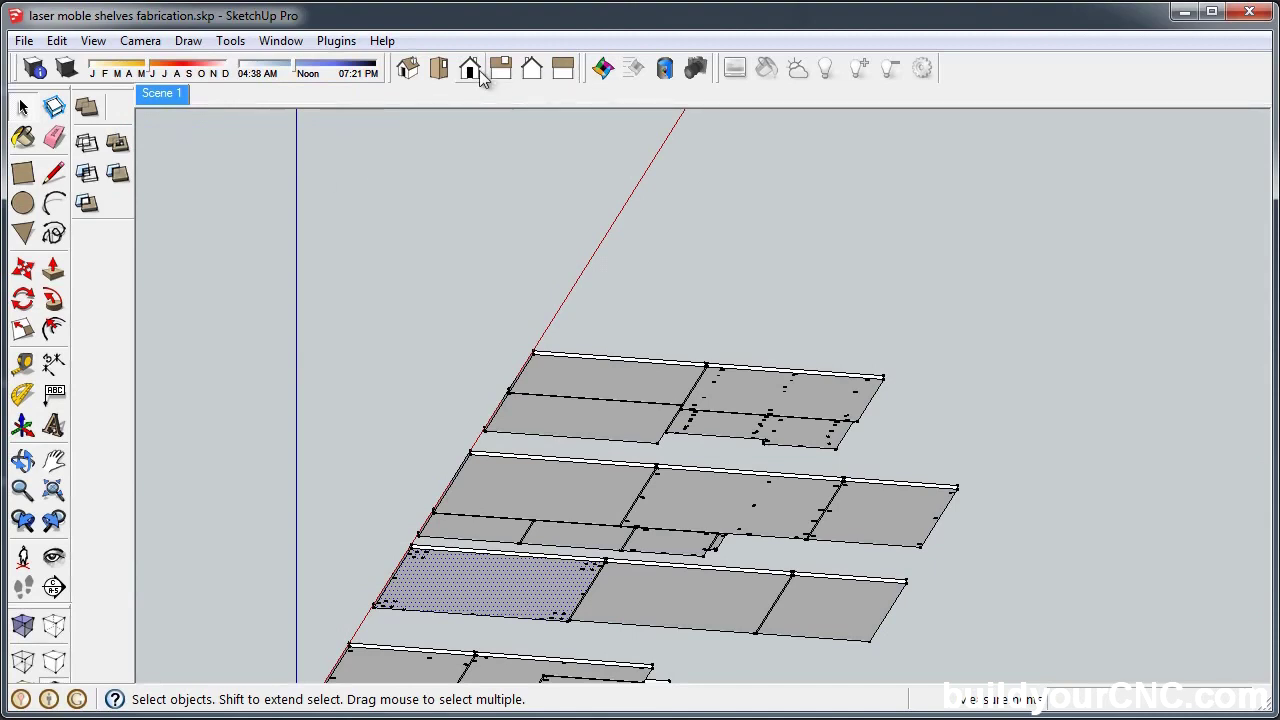
{"action": "left_click", "coordinate": [500, 82]}
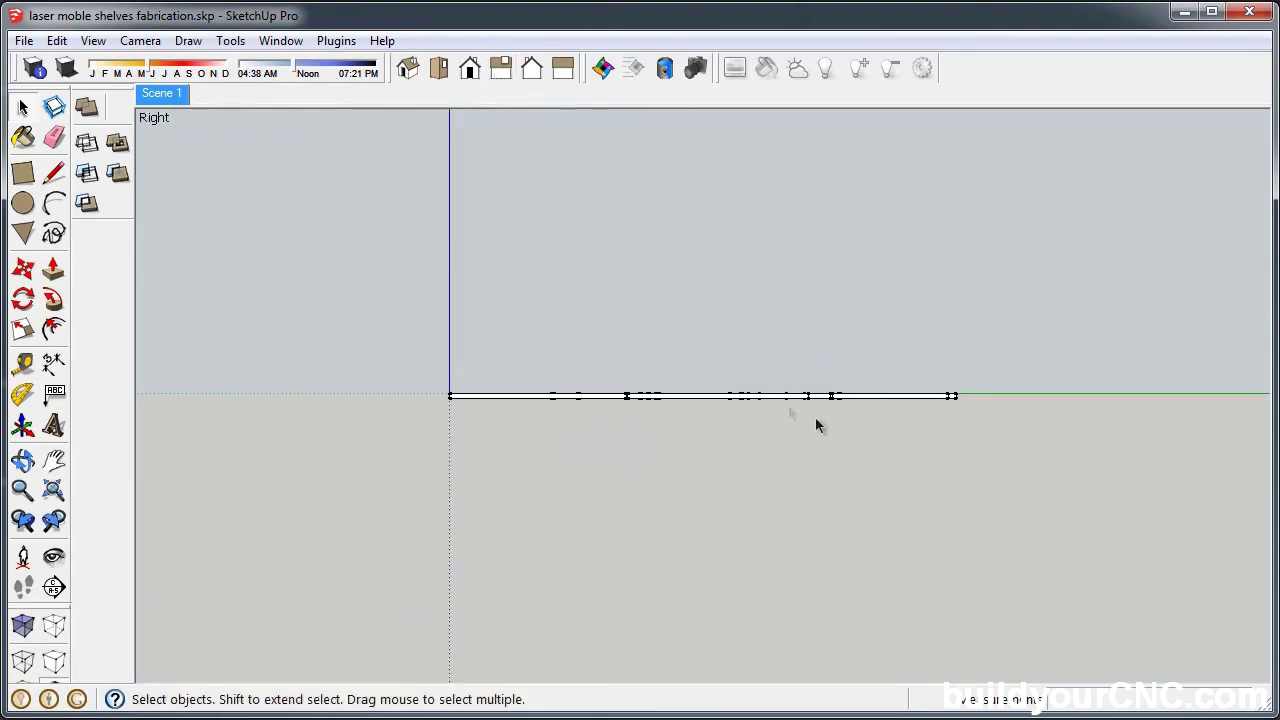
{"action": "scroll", "coordinate": [765, 402], "scroll_direction": "up", "scroll_amount": 2}
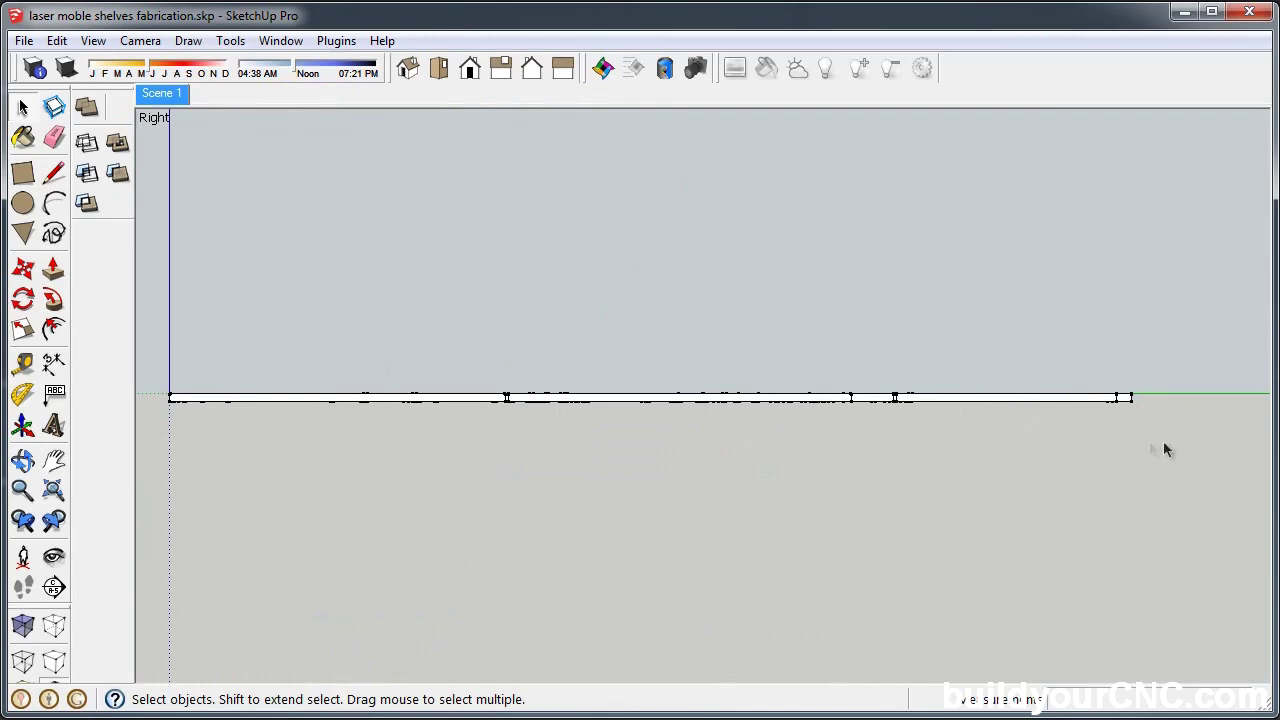
{"action": "left_click_drag", "start_coordinate": [1172, 445], "coordinate": [151, 399]}
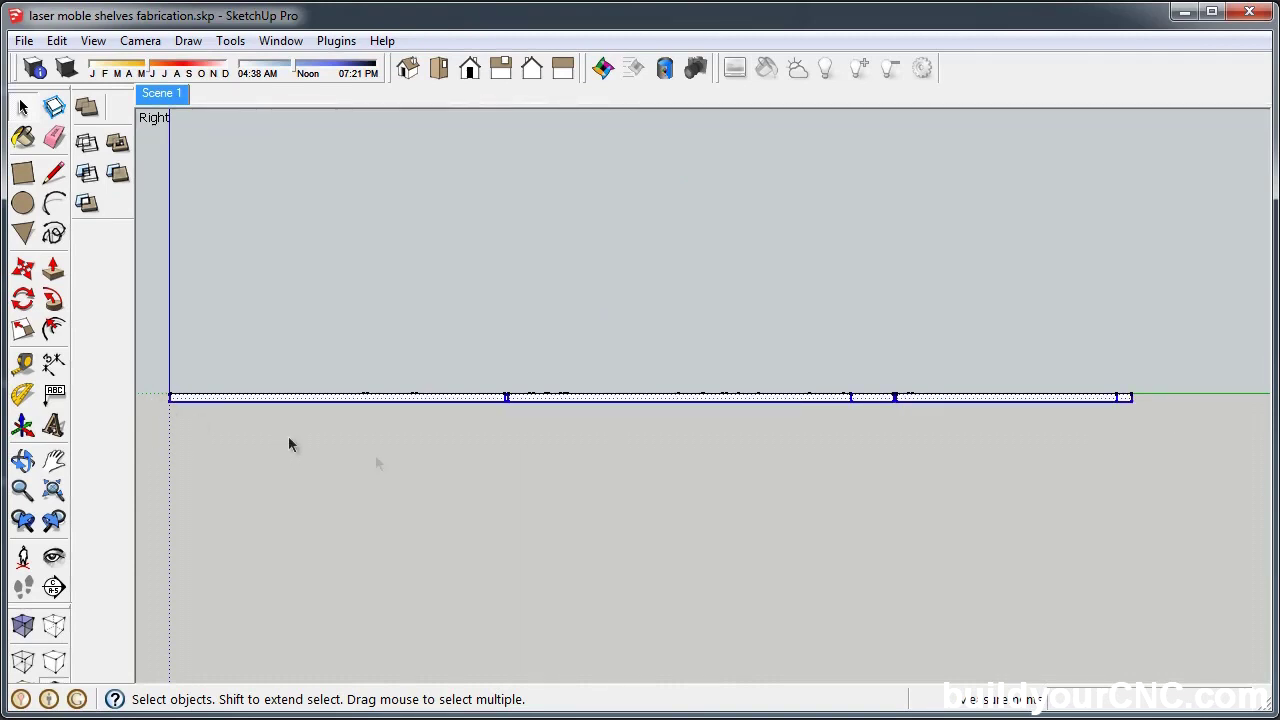
{"action": "key", "text": "F2"}
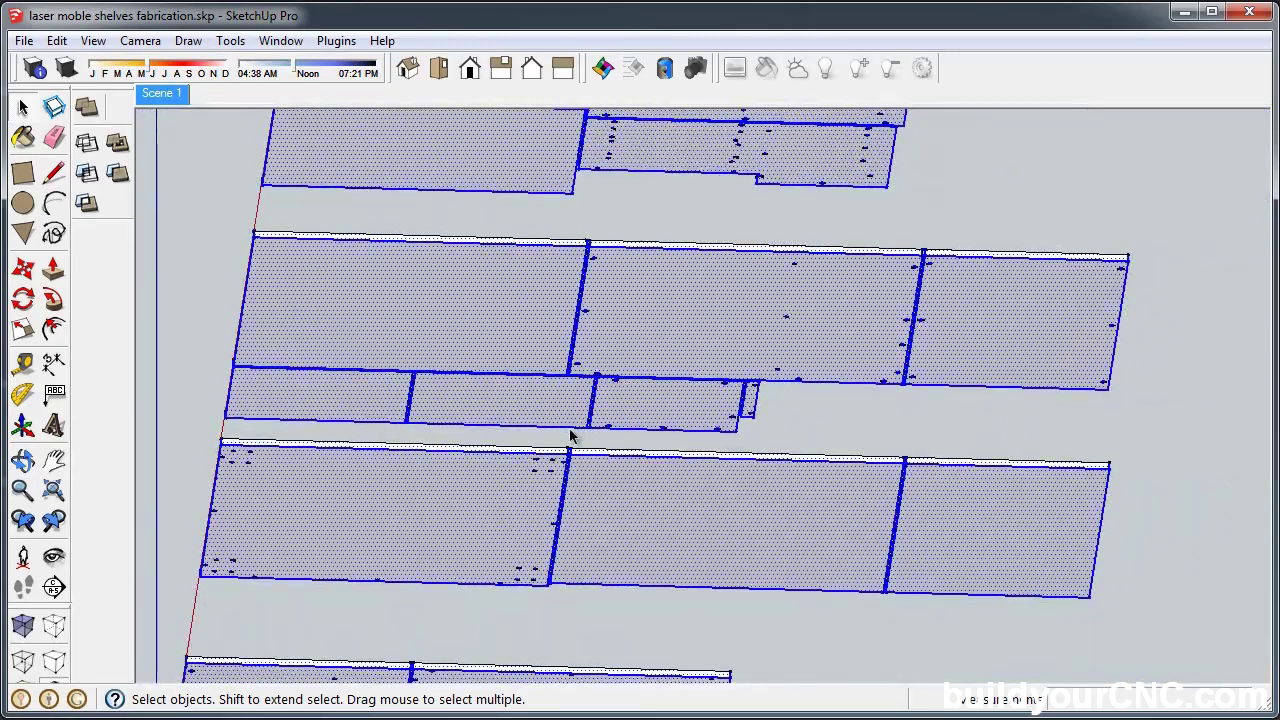
- Clear the selection and change to a see-through view of the parts
{"action": "left_click", "coordinate": [570, 435]}
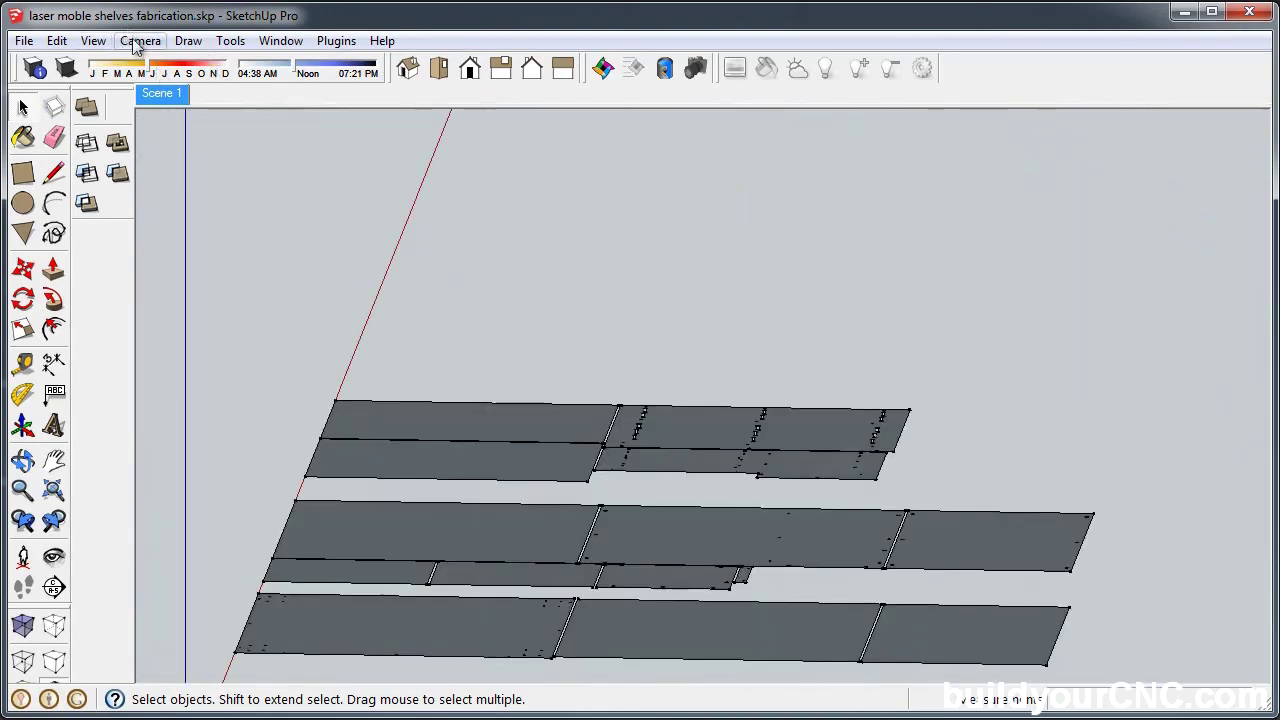
{"action": "left_click", "coordinate": [135, 47]}
{"action": "left_click", "coordinate": [531, 424]}
- Zoom in and select the shelf panel face and a peg cylinder in a hole
{"action": "scroll", "coordinate": [531, 424], "scroll_direction": "up", "scroll_amount": 10}
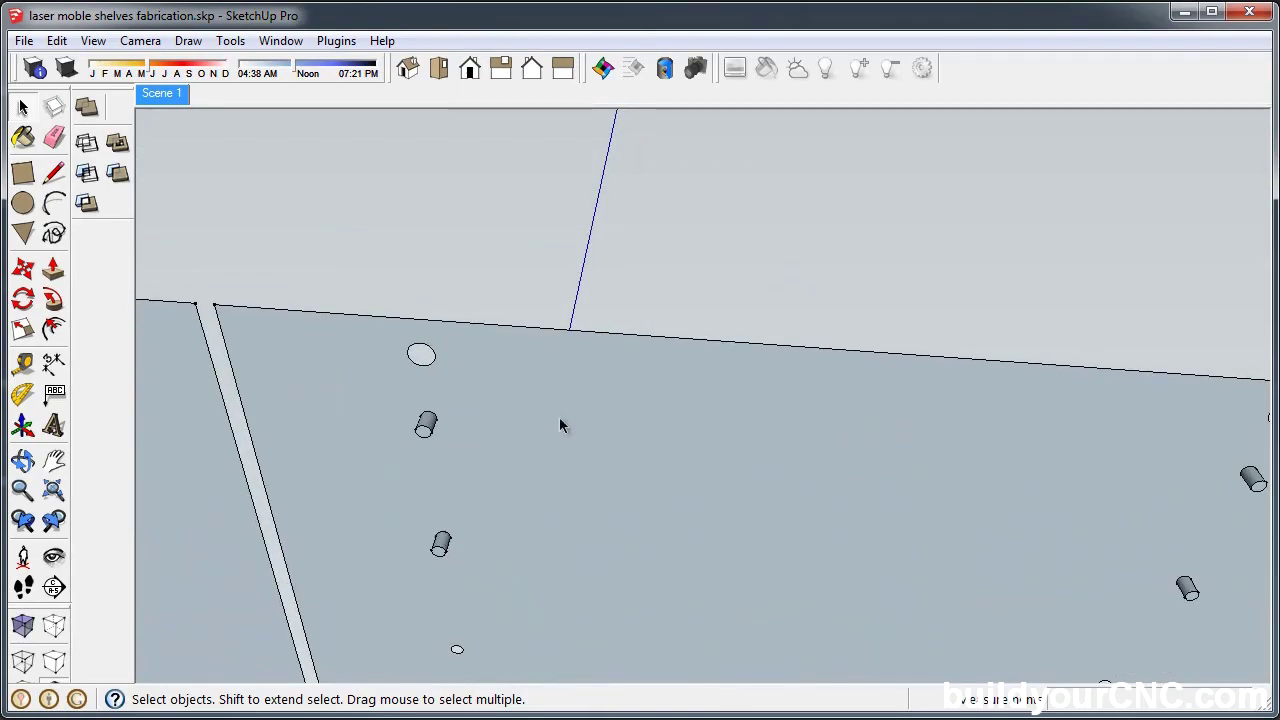
{"action": "left_click", "coordinate": [563, 401]}
{"action": "scroll", "coordinate": [488, 404], "scroll_direction": "up", "scroll_amount": 8}
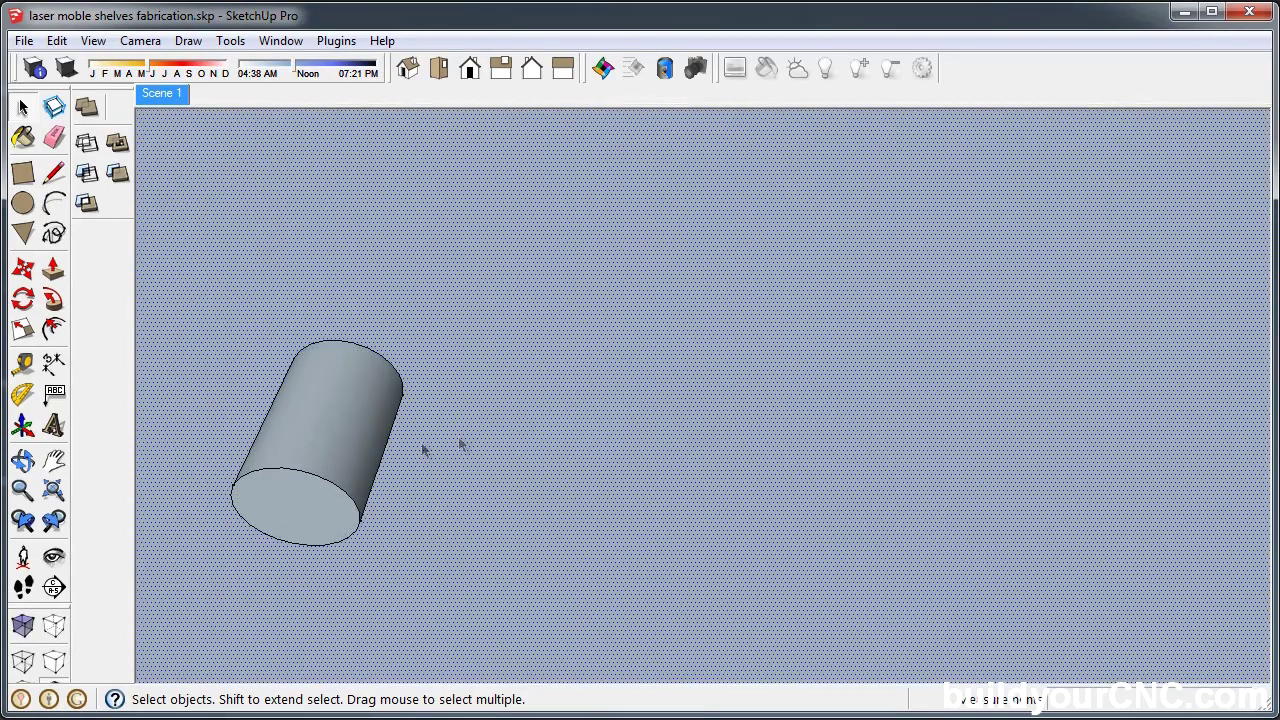
{"action": "left_click", "coordinate": [334, 429]}
{"action": "scroll", "coordinate": [310, 480], "scroll_direction": "down", "scroll_amount": 3}
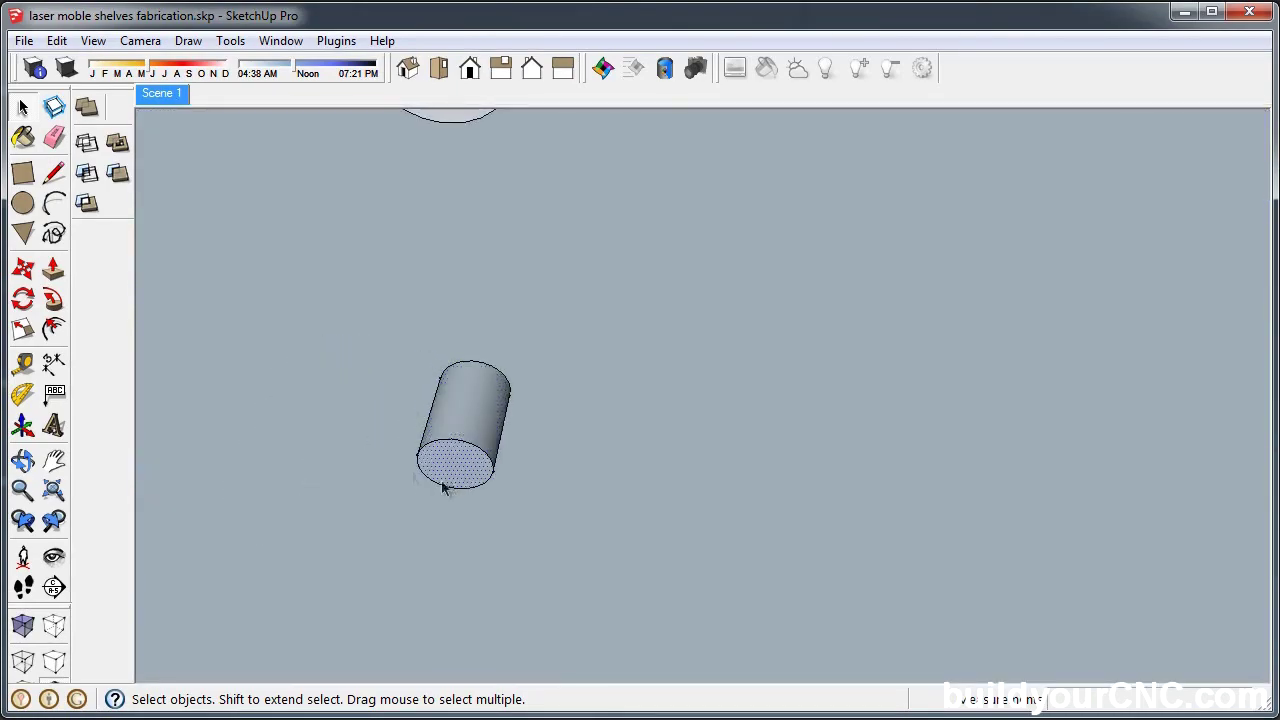
{"action": "scroll", "coordinate": [425, 354], "scroll_direction": "down", "scroll_amount": 10}
{"action": "scroll", "coordinate": [425, 354], "scroll_direction": "up", "scroll_amount": 8}
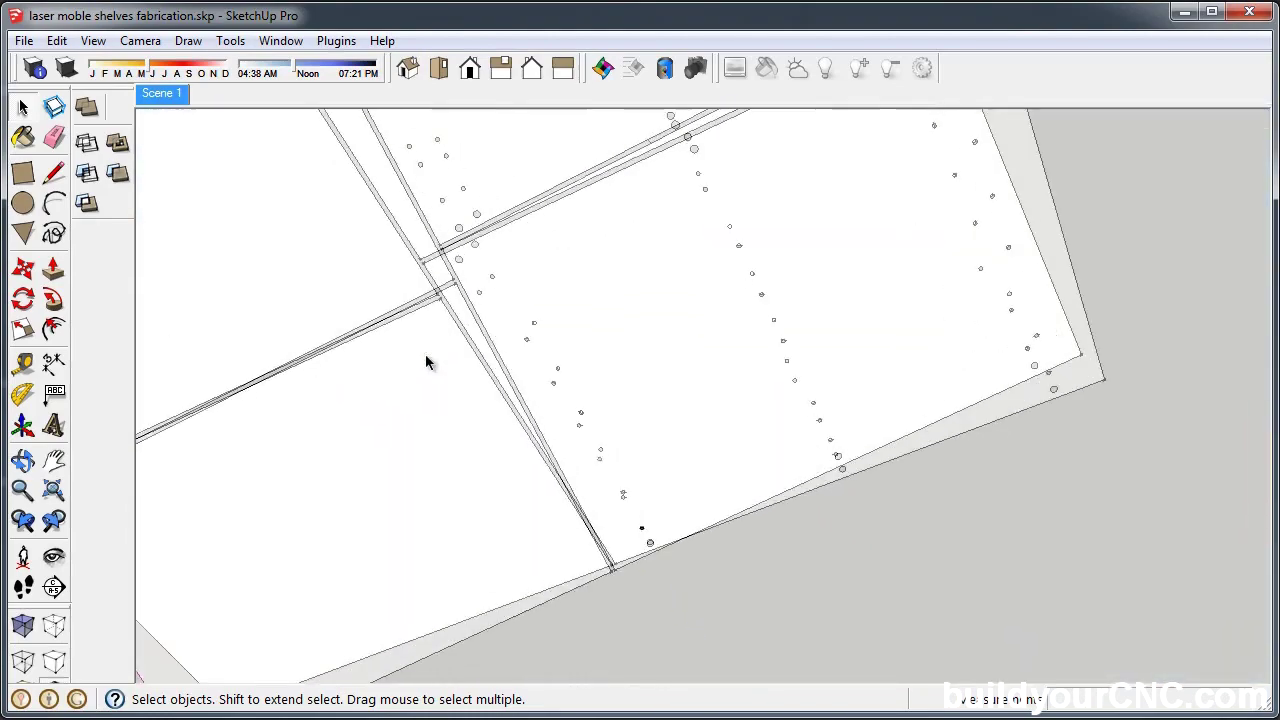
{"action": "scroll", "coordinate": [425, 355], "scroll_direction": "down", "scroll_amount": 6}
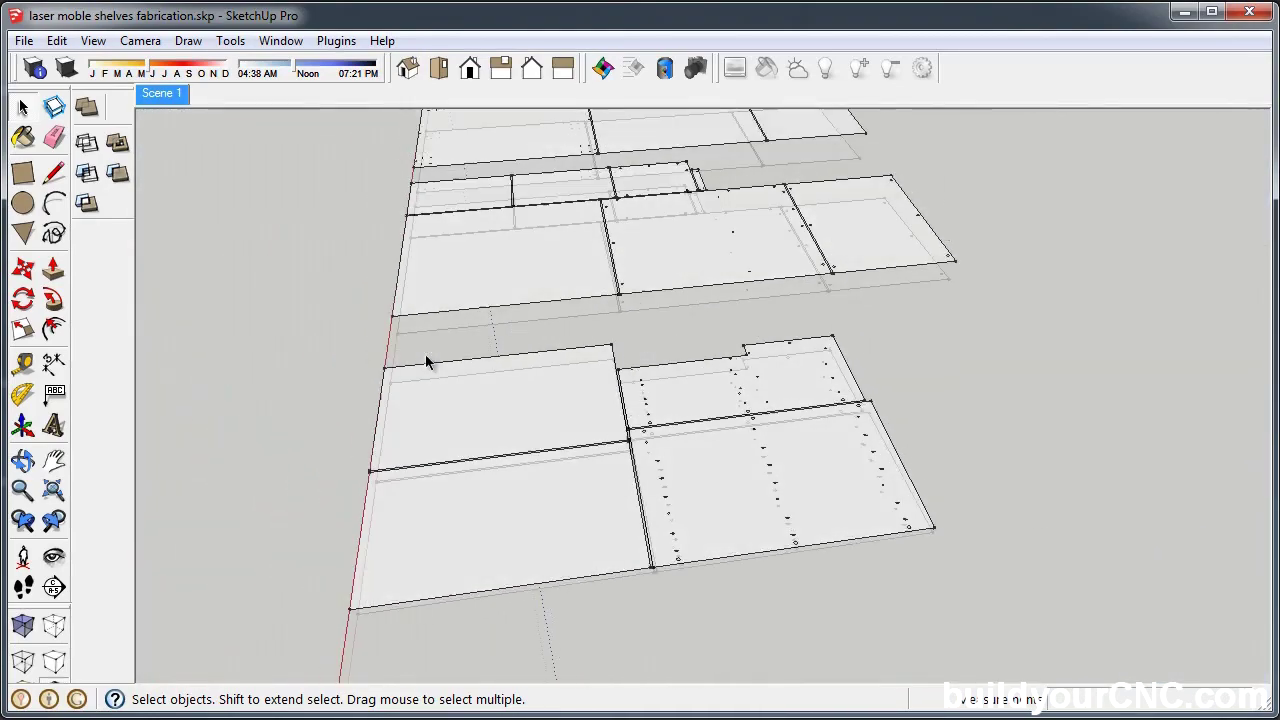
{"action": "scroll", "coordinate": [425, 354], "scroll_direction": "down", "scroll_amount": 5}
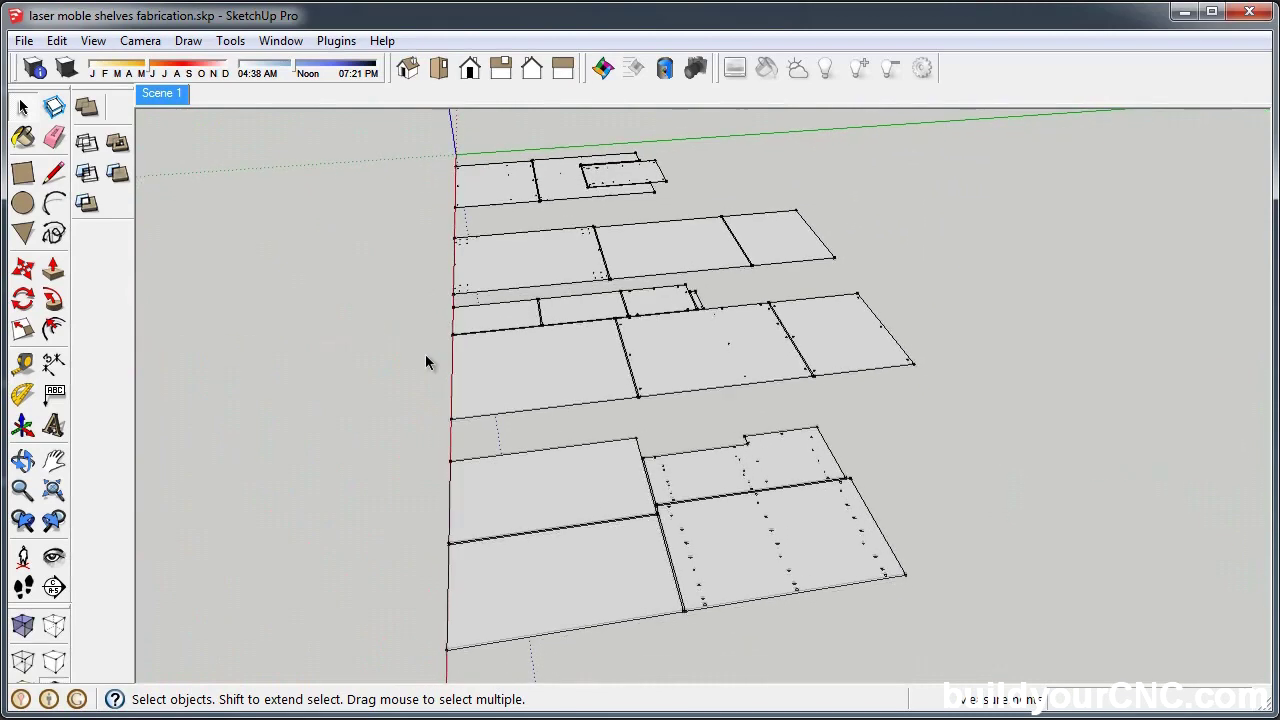
- Pick through the lower and middle-row panel faces, then delete the selected hole cylinder's side faces
{"action": "left_click", "coordinate": [589, 531]}
{"action": "left_click", "coordinate": [743, 551]}
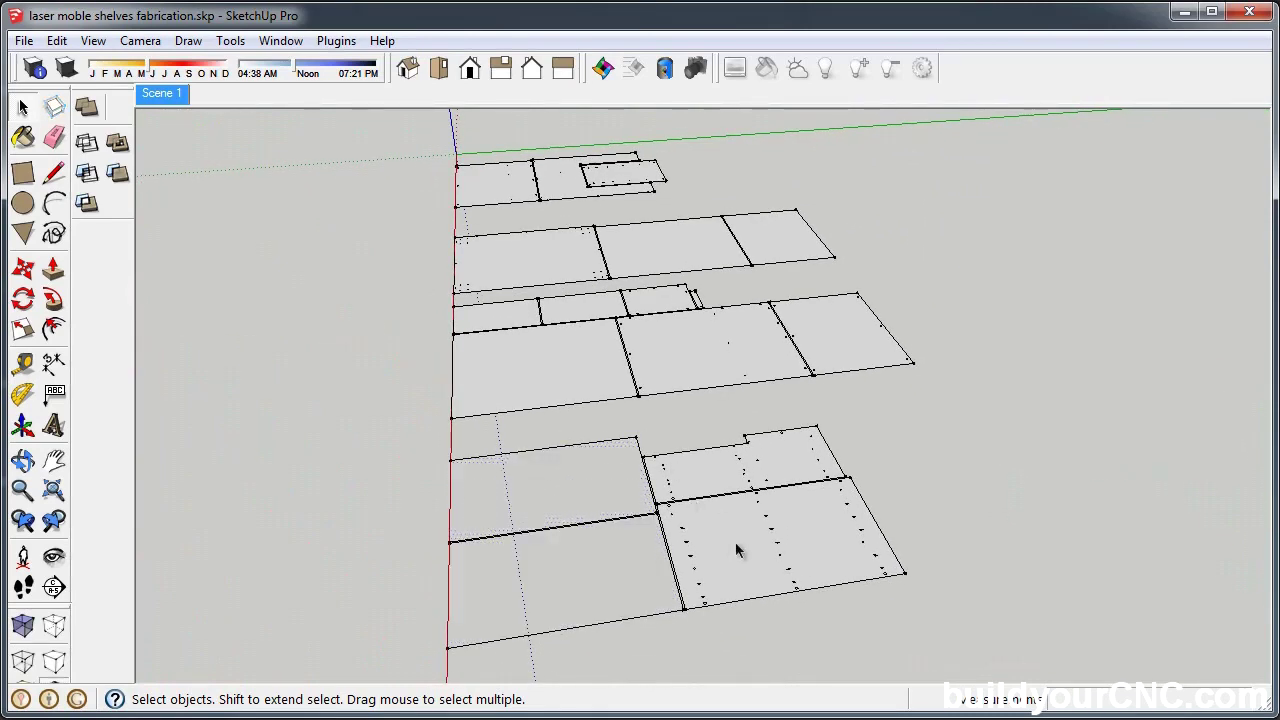
{"action": "left_click", "coordinate": [716, 470]}
{"action": "left_click", "coordinate": [730, 420]}
{"action": "left_click", "coordinate": [751, 349]}
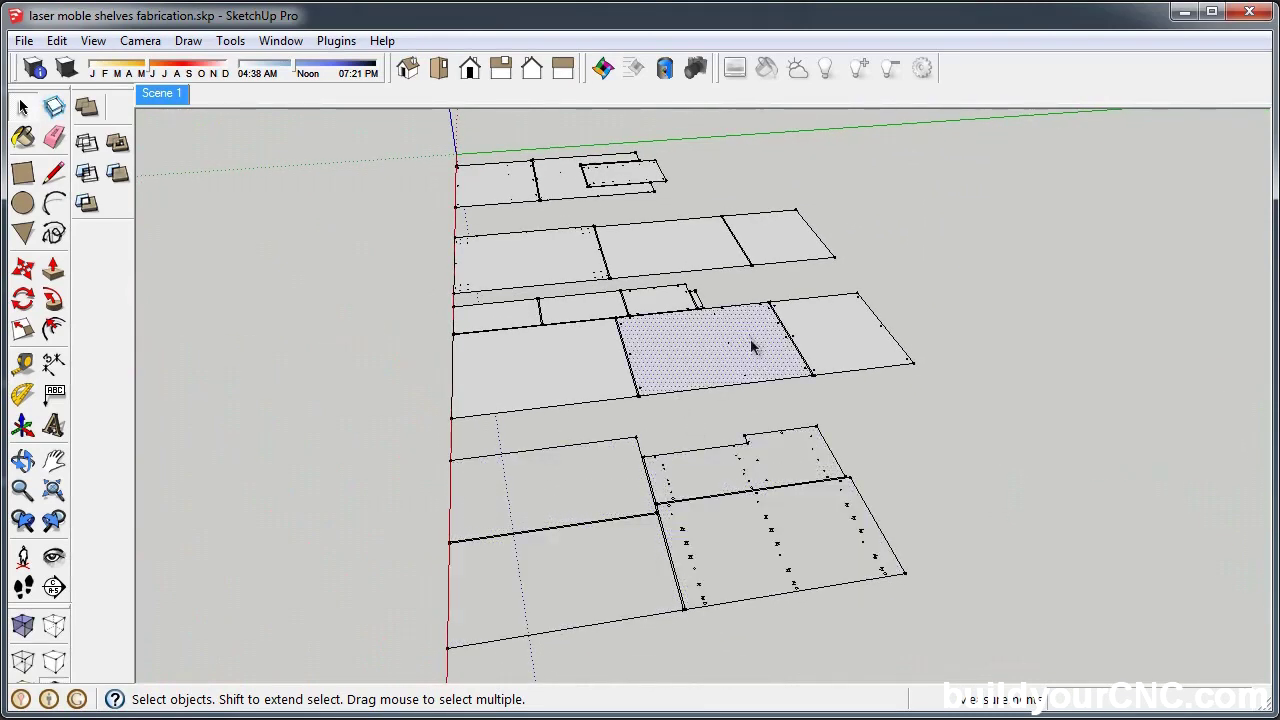
{"action": "scroll", "coordinate": [640, 470], "scroll_direction": "up", "scroll_amount": 3}
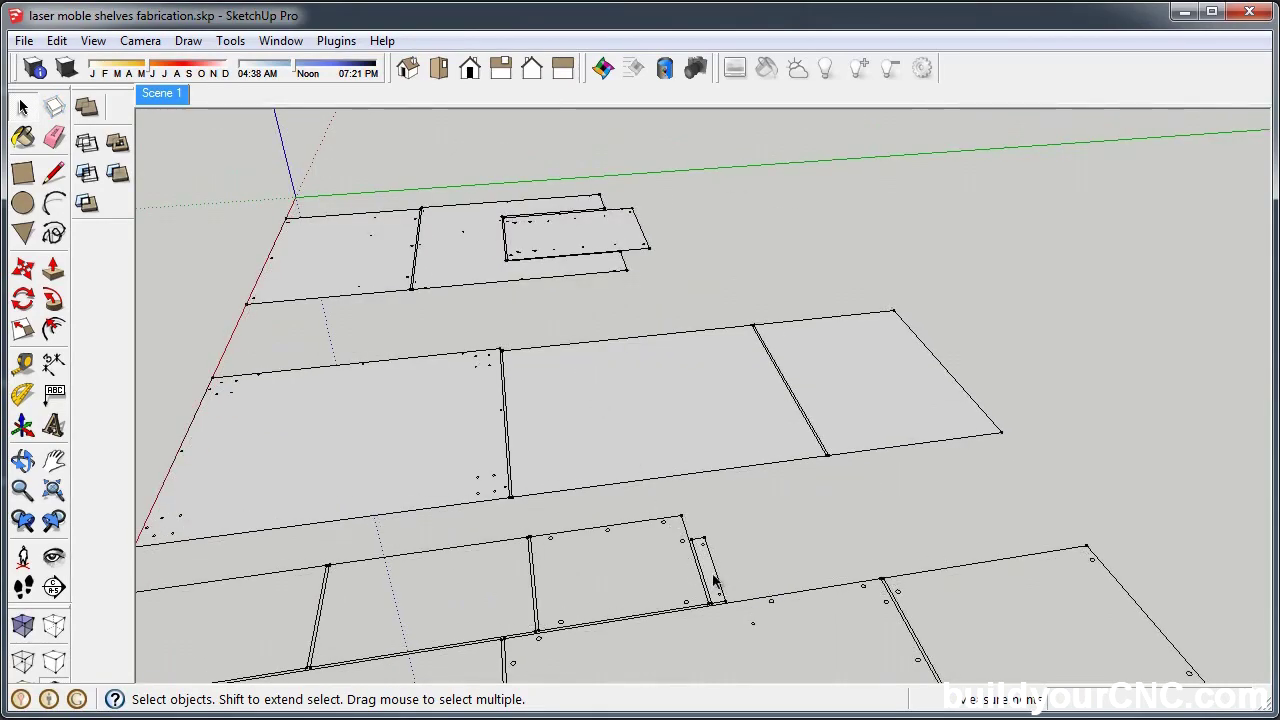
{"action": "scroll", "coordinate": [486, 243], "scroll_direction": "down", "scroll_amount": 2}
{"action": "scroll", "coordinate": [476, 244], "scroll_direction": "up", "scroll_amount": 6}
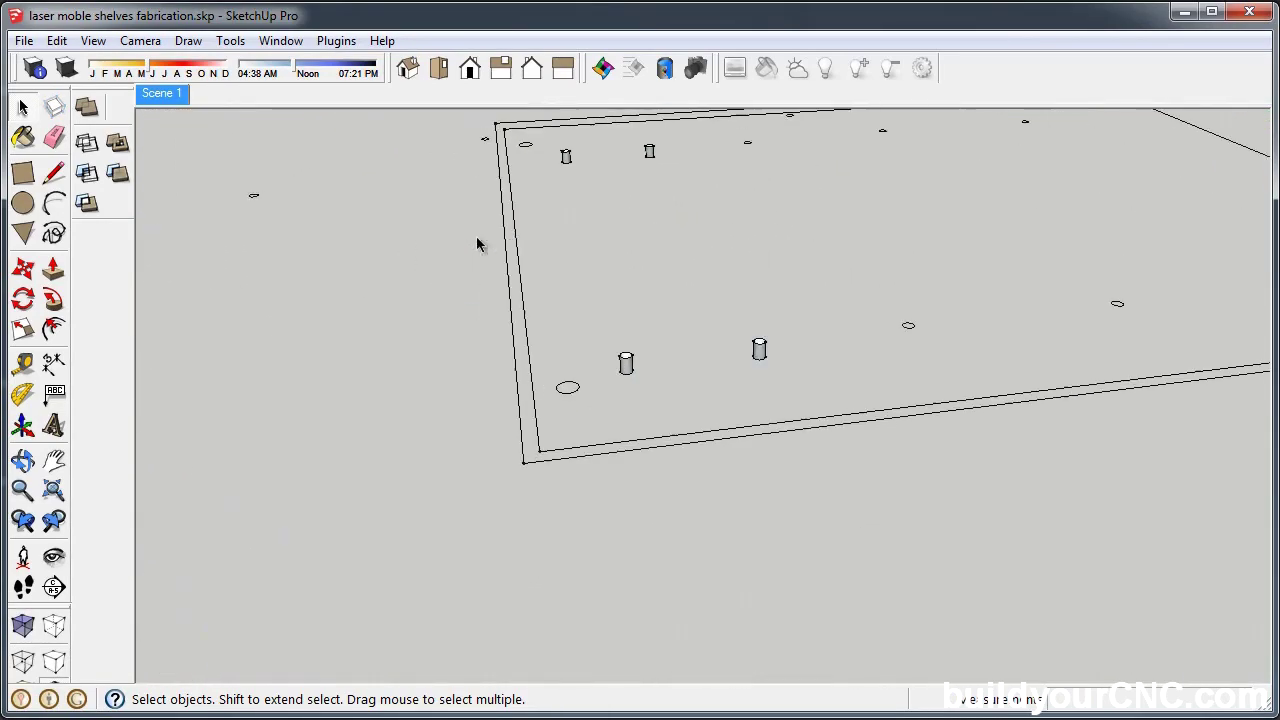
{"action": "scroll", "coordinate": [476, 244], "scroll_direction": "down", "scroll_amount": 3}
{"action": "scroll", "coordinate": [476, 244], "scroll_direction": "up", "scroll_amount": 5}
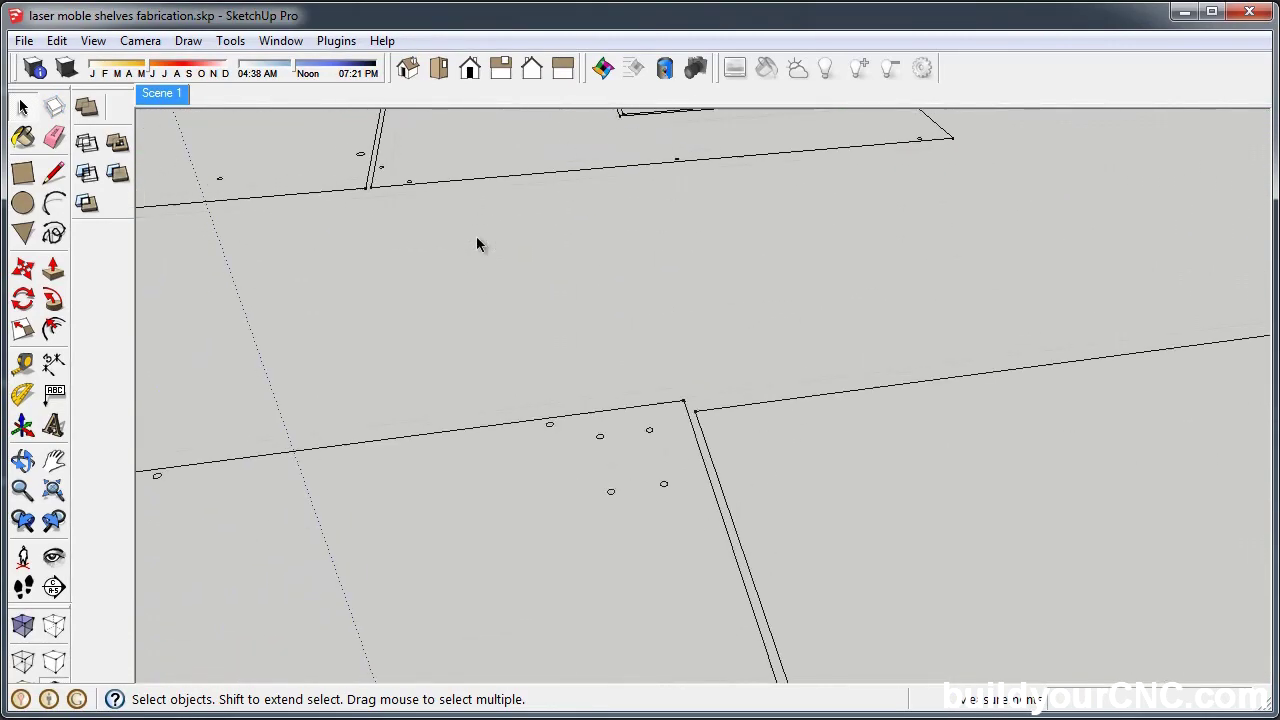
{"action": "scroll", "coordinate": [477, 241], "scroll_direction": "down", "scroll_amount": 3}
{"action": "scroll", "coordinate": [477, 241], "scroll_direction": "up", "scroll_amount": 3}
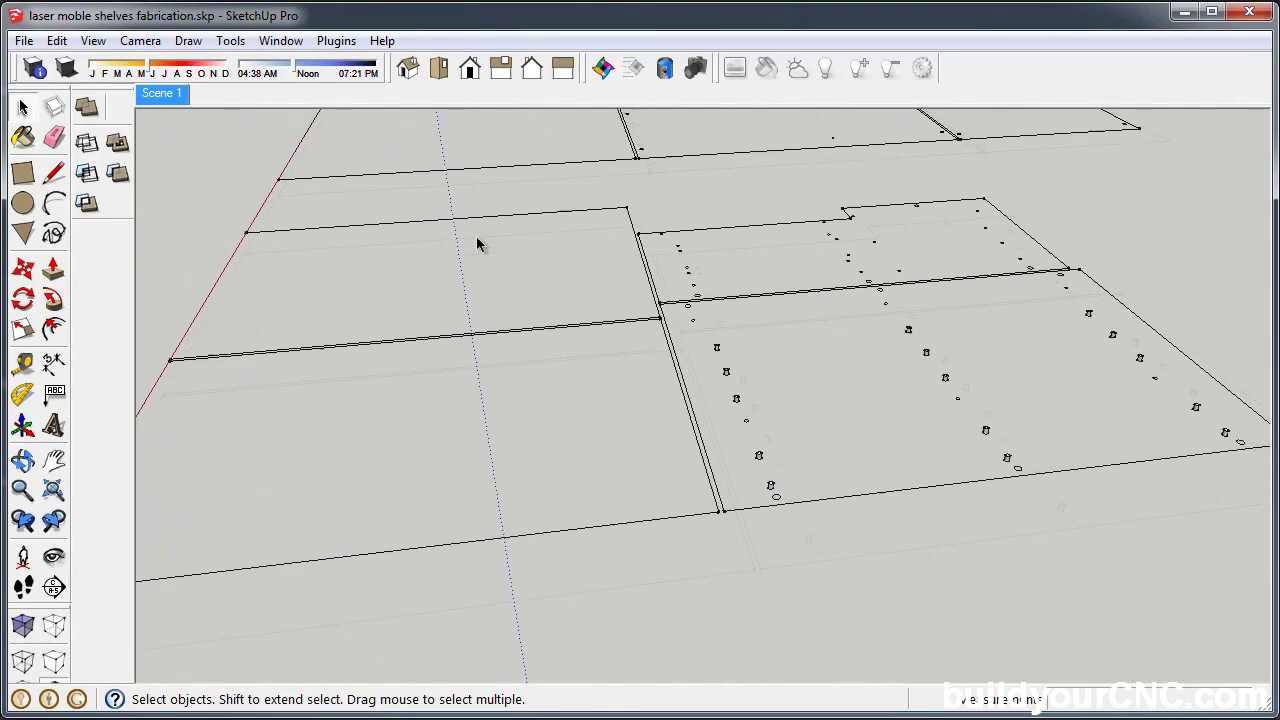
{"action": "scroll", "coordinate": [476, 241], "scroll_direction": "down", "scroll_amount": 2}
{"action": "scroll", "coordinate": [726, 432], "scroll_direction": "up", "scroll_amount": 6}
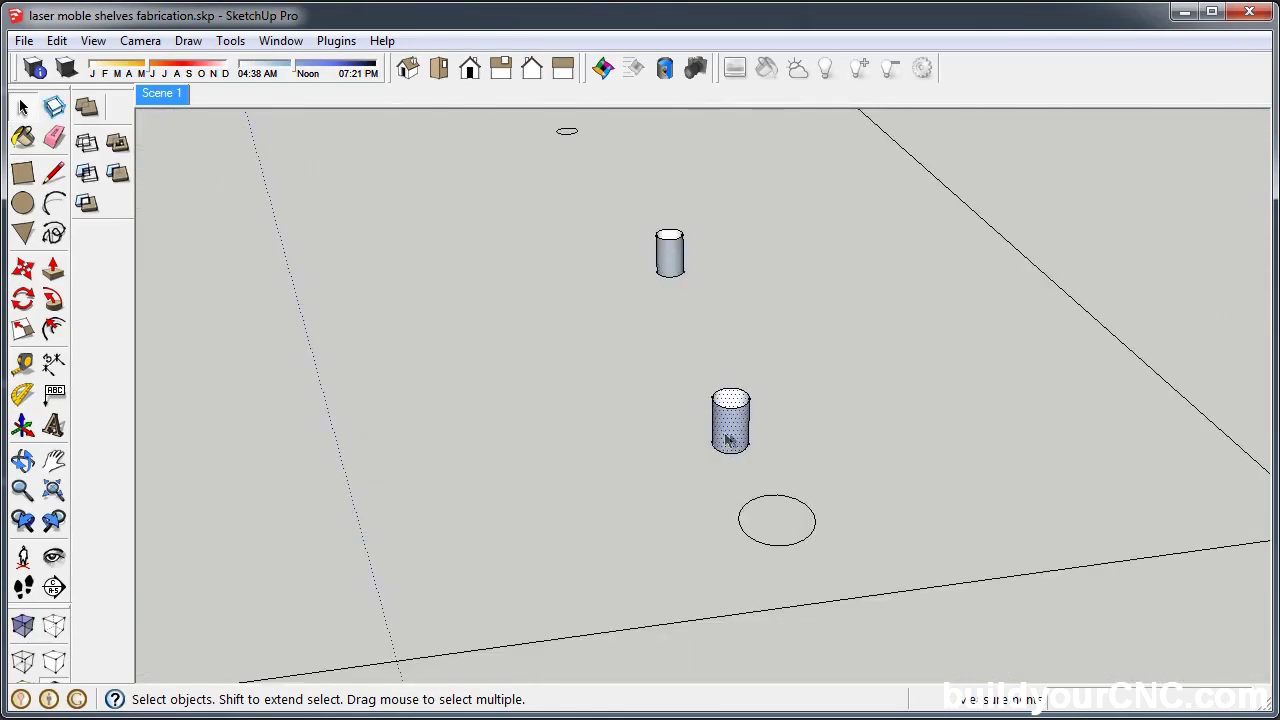
{"action": "key", "text": "Delete"}
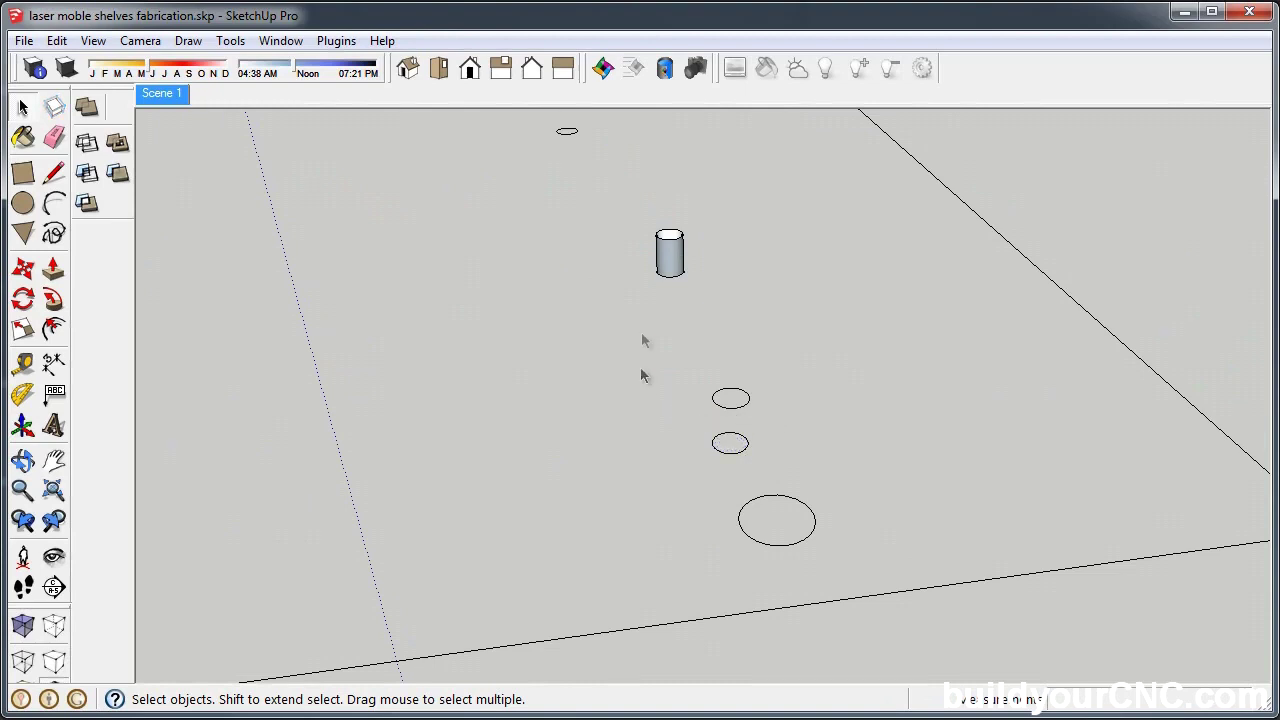
- Delete the next cylinder's side faces and tilt the view to confirm holes are flat circles
{"action": "left_click", "coordinate": [671, 258]}
{"action": "key", "text": "Delete"}
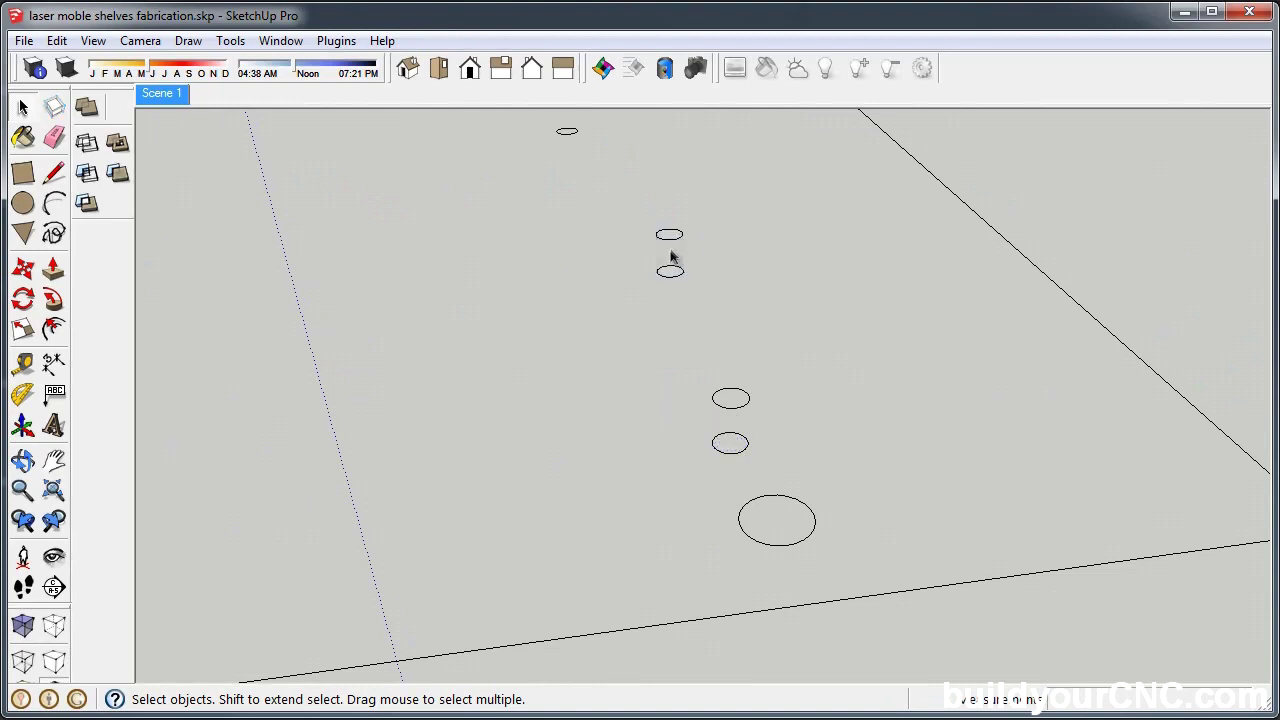
{"action": "left_click", "coordinate": [737, 436]}
{"action": "scroll", "coordinate": [737, 438], "scroll_direction": "down", "scroll_amount": 2}
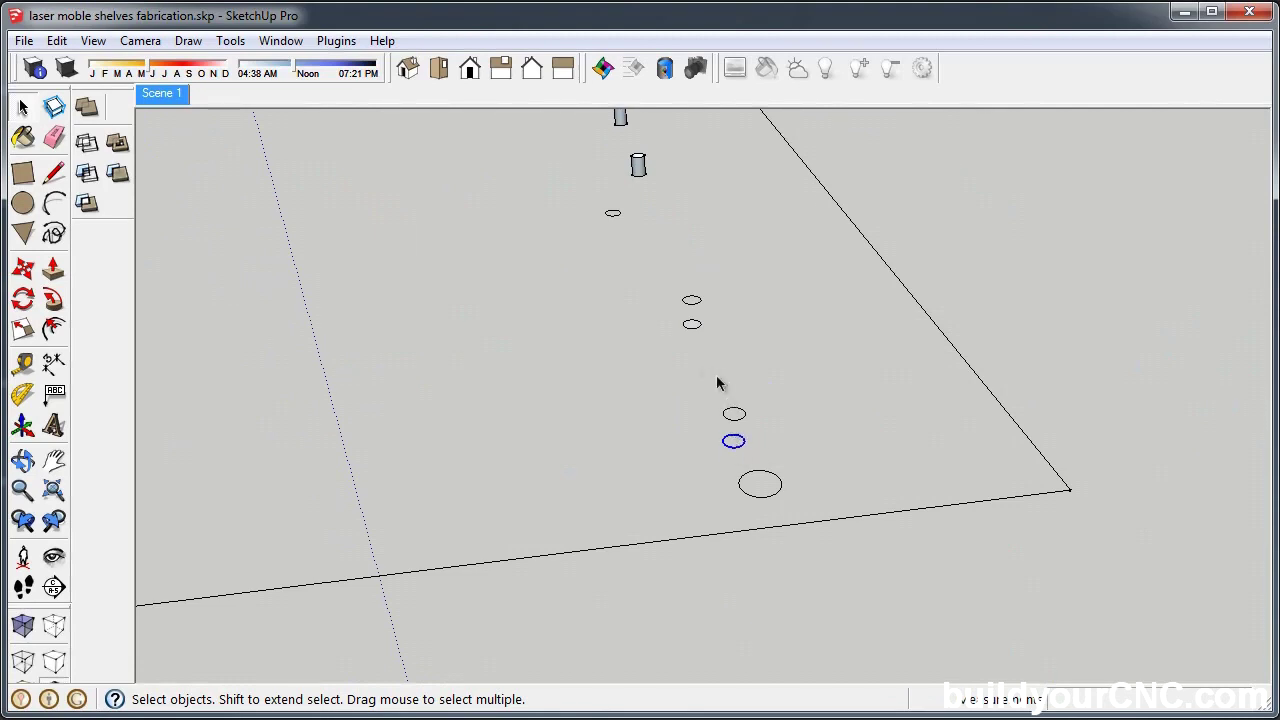
{"action": "scroll", "coordinate": [705, 368], "scroll_direction": "up", "scroll_amount": 3}
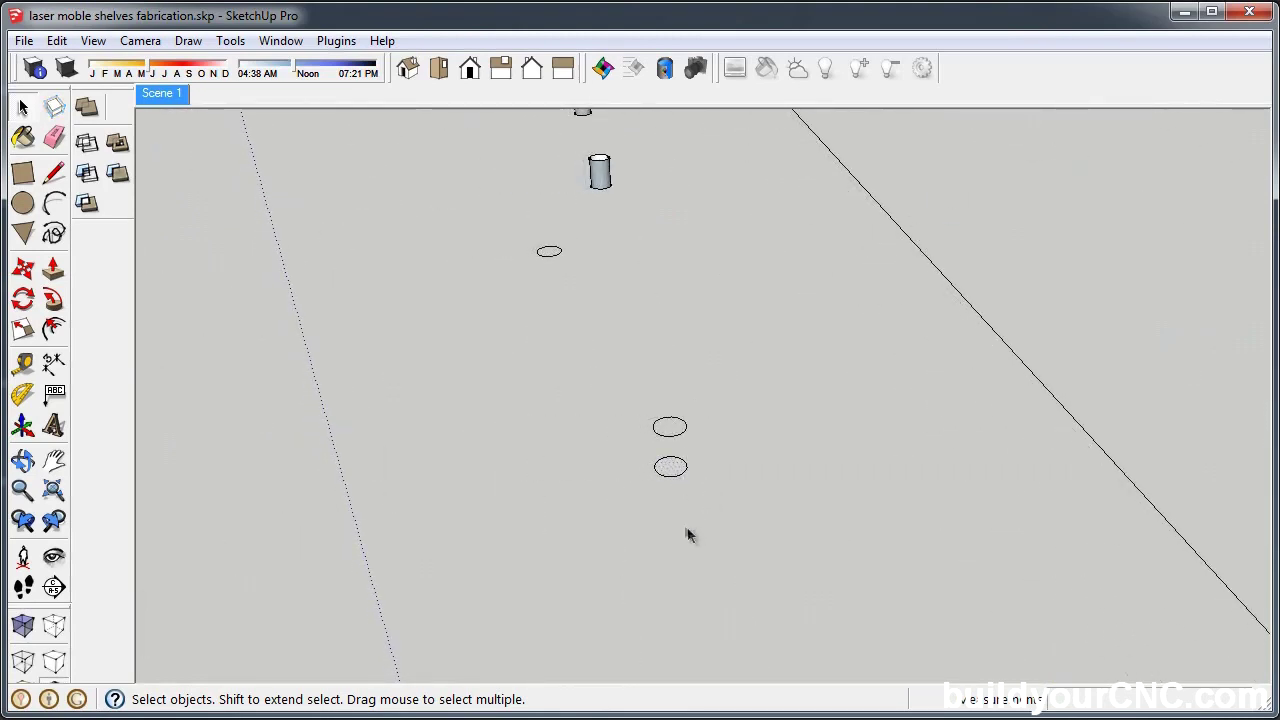
{"action": "middle_click_drag", "start_coordinate": [687, 535], "coordinate": [641, 388]}
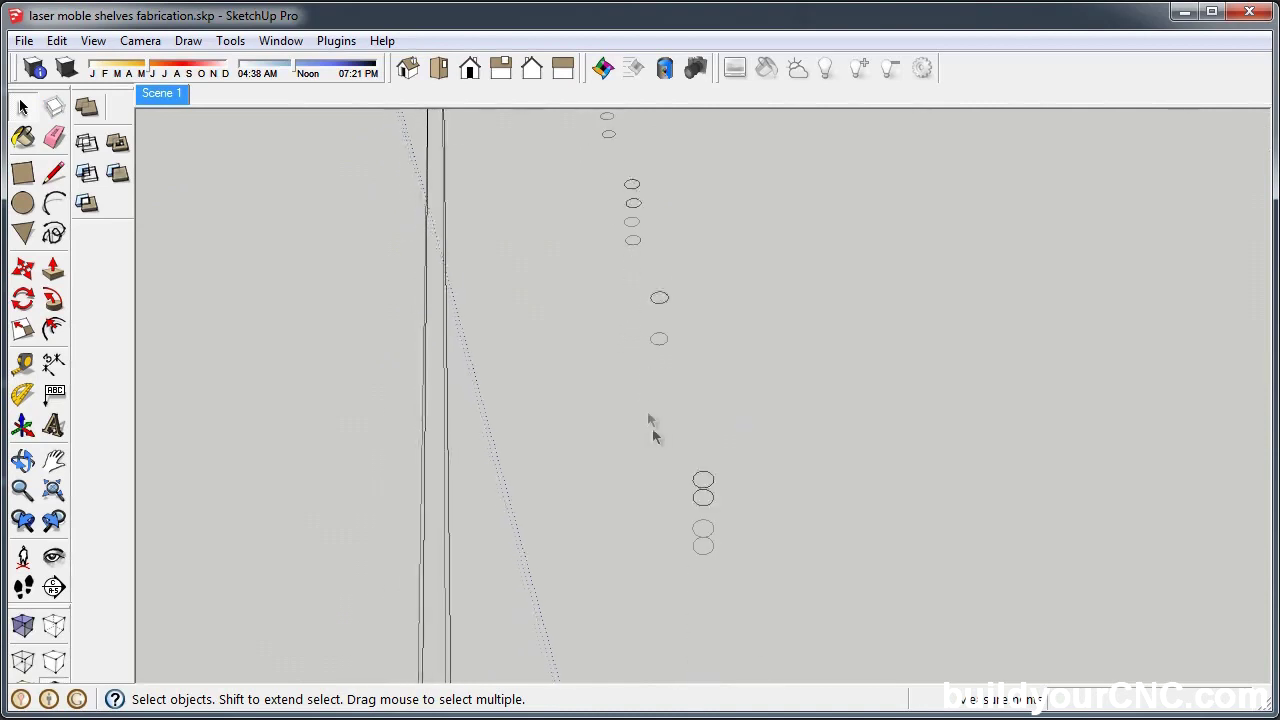
{"action": "scroll", "coordinate": [693, 493], "scroll_direction": "up", "scroll_amount": 5}
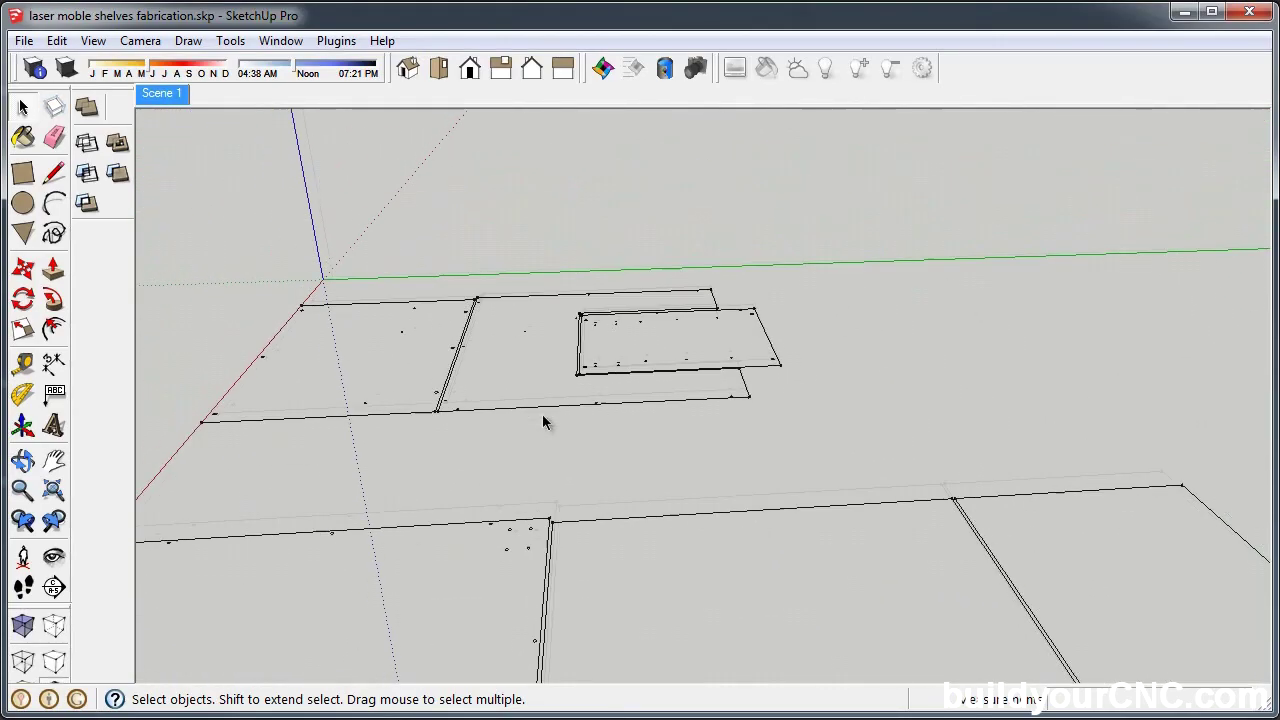
{"action": "scroll", "coordinate": [542, 420], "scroll_direction": "down", "scroll_amount": 5}
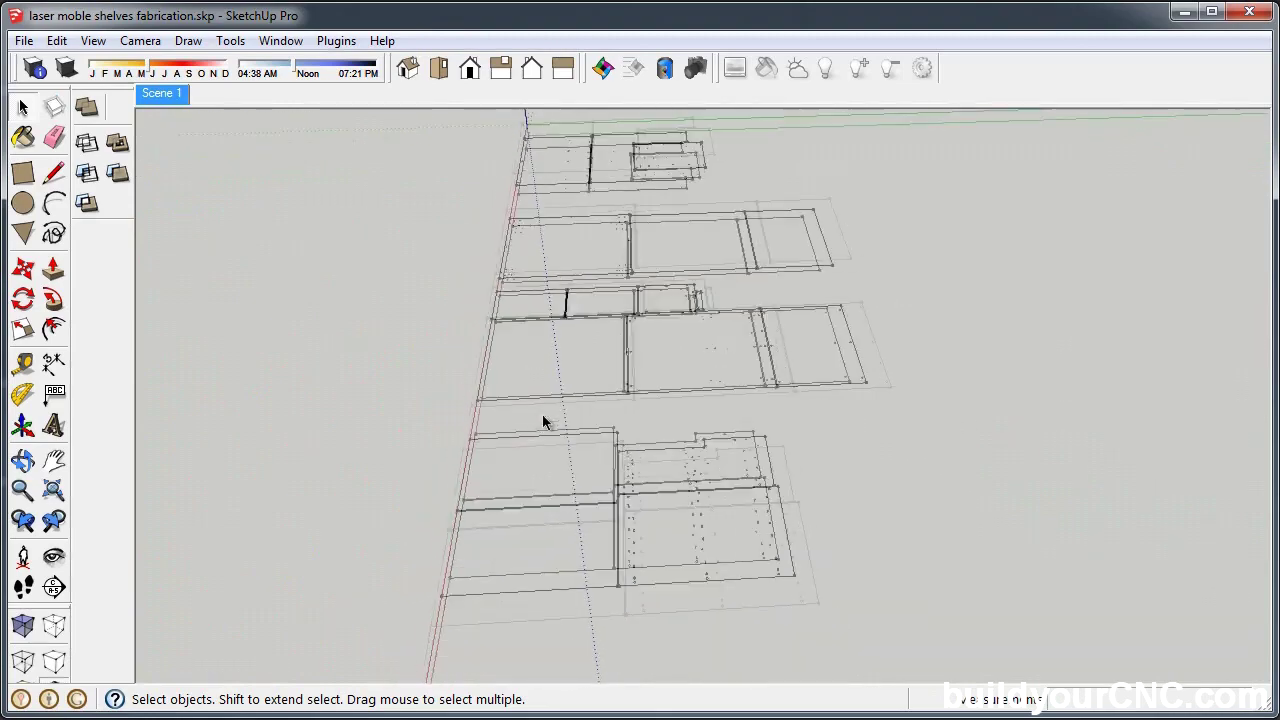
{"action": "scroll", "coordinate": [626, 509], "scroll_direction": "up", "scroll_amount": 5}
{"action": "scroll", "coordinate": [642, 522], "scroll_direction": "up", "scroll_amount": 8}
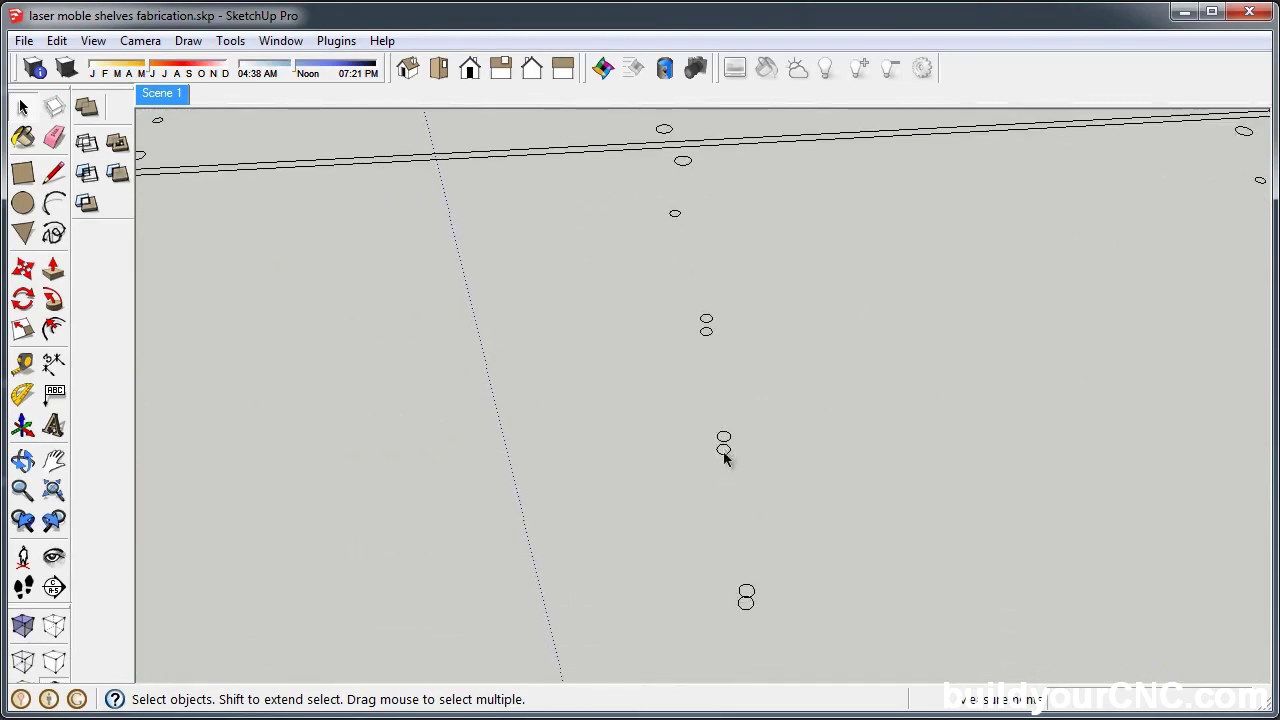
{"action": "scroll", "coordinate": [724, 455], "scroll_direction": "up", "scroll_amount": 2}
{"action": "scroll", "coordinate": [724, 460], "scroll_direction": "up", "scroll_amount": 3}
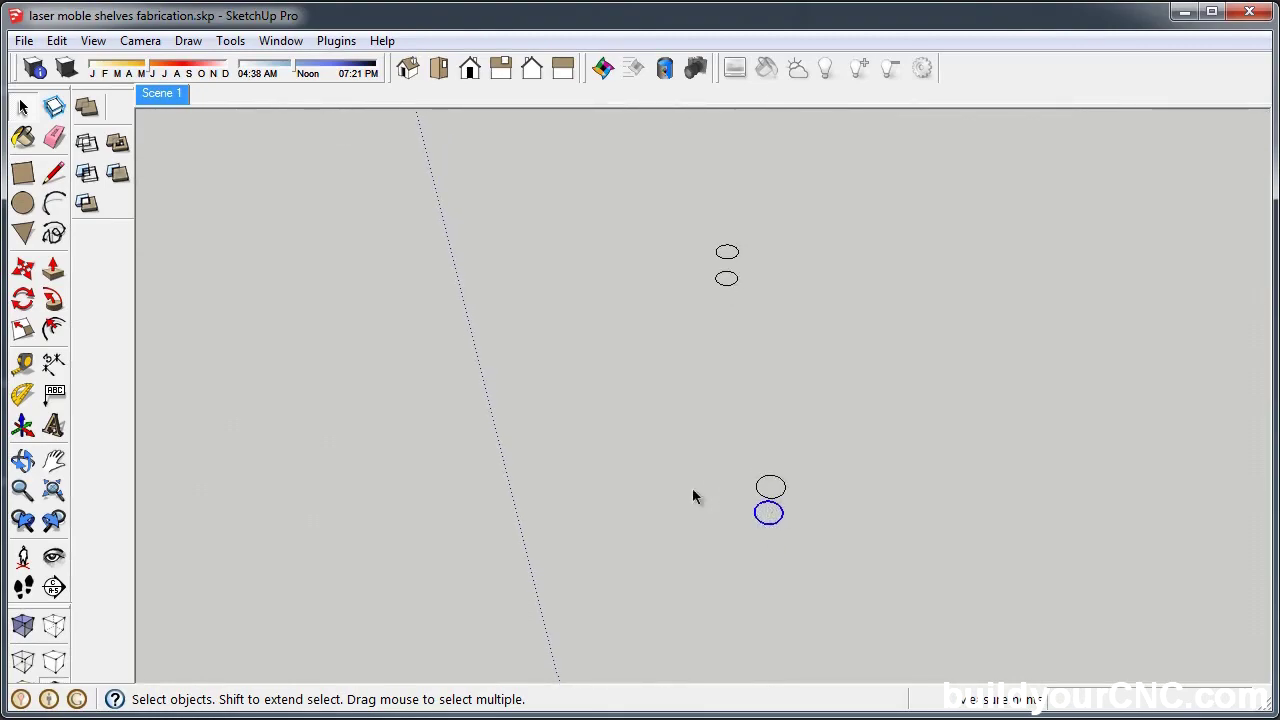
{"action": "scroll", "coordinate": [692, 496], "scroll_direction": "down", "scroll_amount": 10}
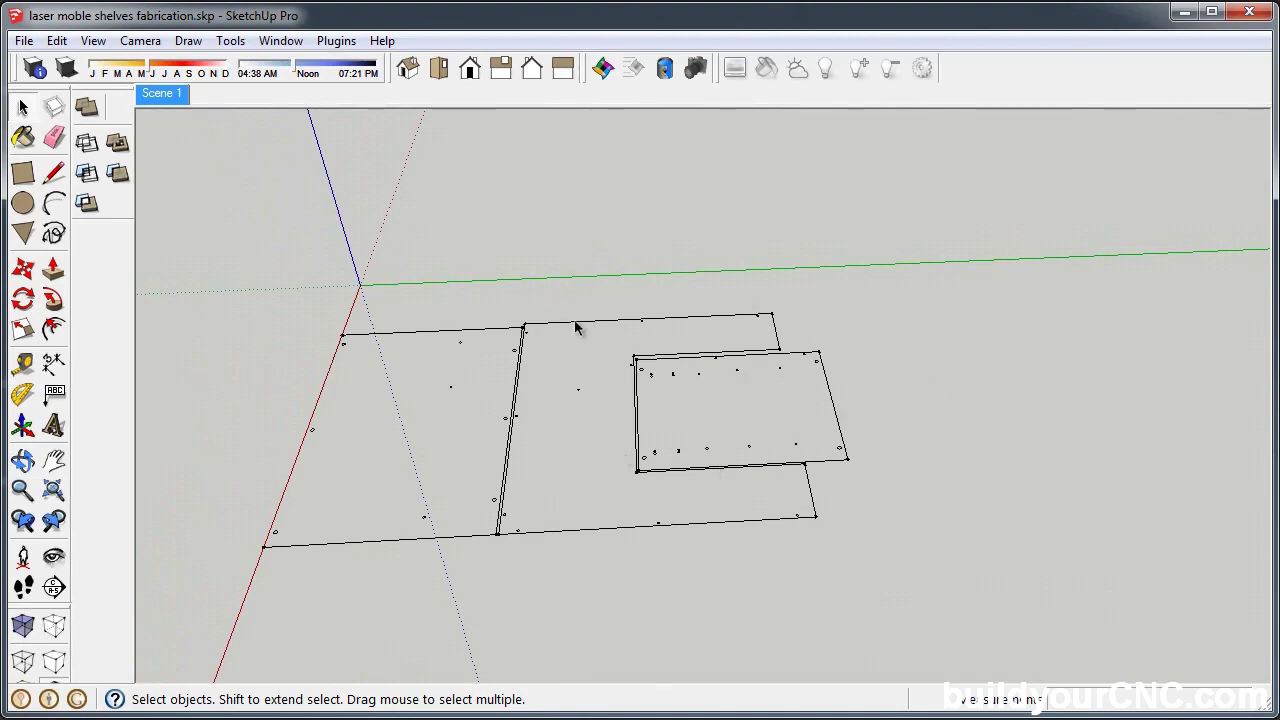
{"action": "scroll", "coordinate": [575, 325], "scroll_direction": "down", "scroll_amount": 5}
{"action": "left_click", "coordinate": [24, 41]}
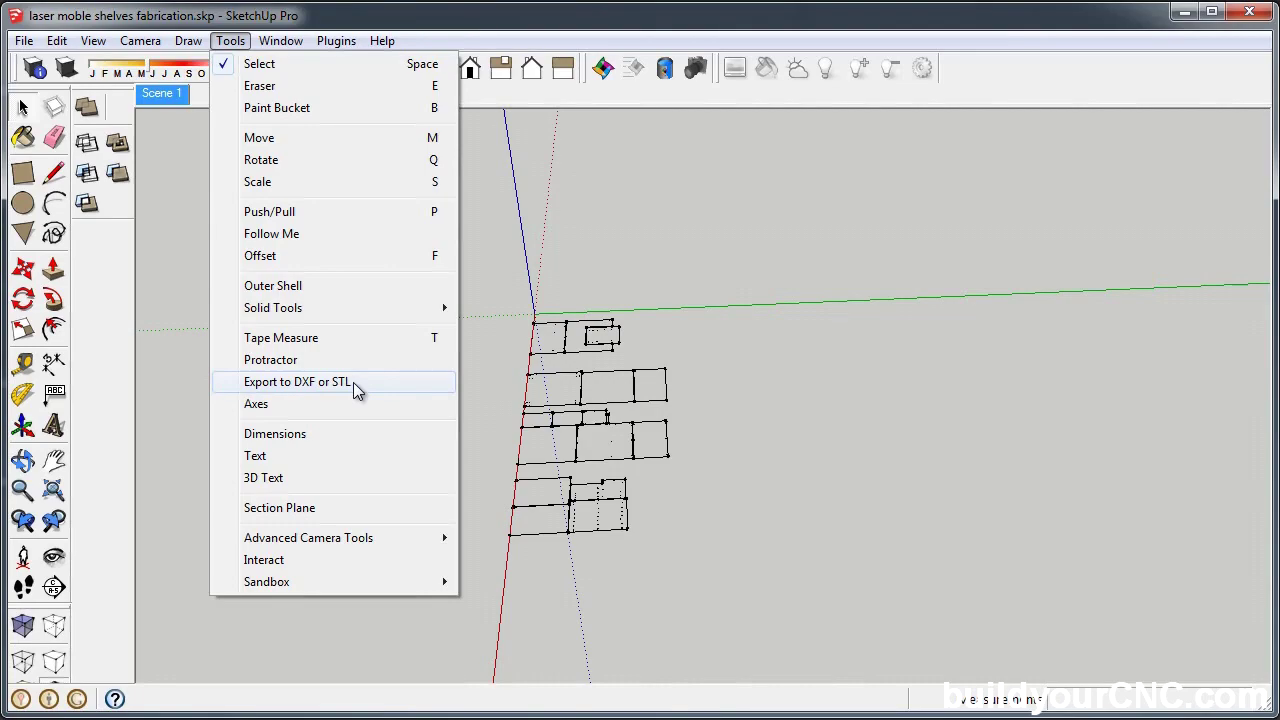
{"action": "scroll", "coordinate": [597, 537], "scroll_direction": "up", "scroll_amount": 5}
{"action": "scroll", "coordinate": [592, 534], "scroll_direction": "up", "scroll_amount": 6}
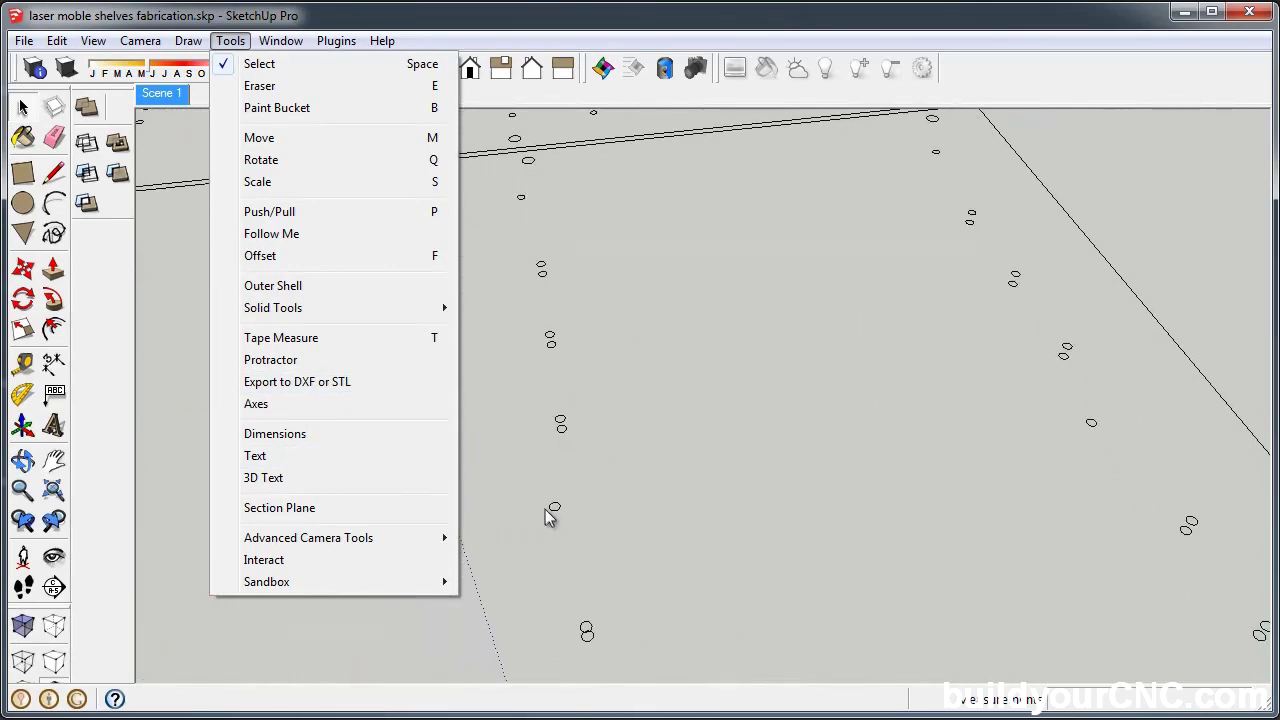
{"action": "scroll", "coordinate": [562, 512], "scroll_direction": "up", "scroll_amount": 5}
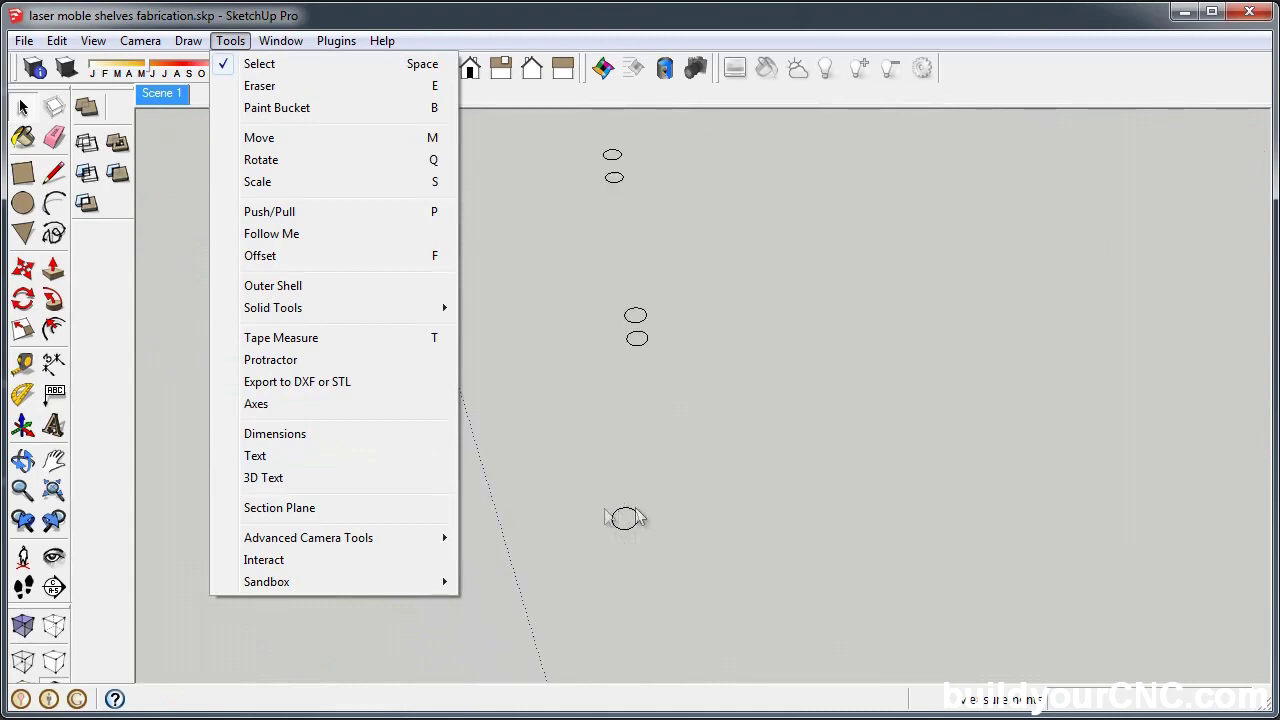
{"action": "scroll", "coordinate": [608, 454], "scroll_direction": "down", "scroll_amount": 6}
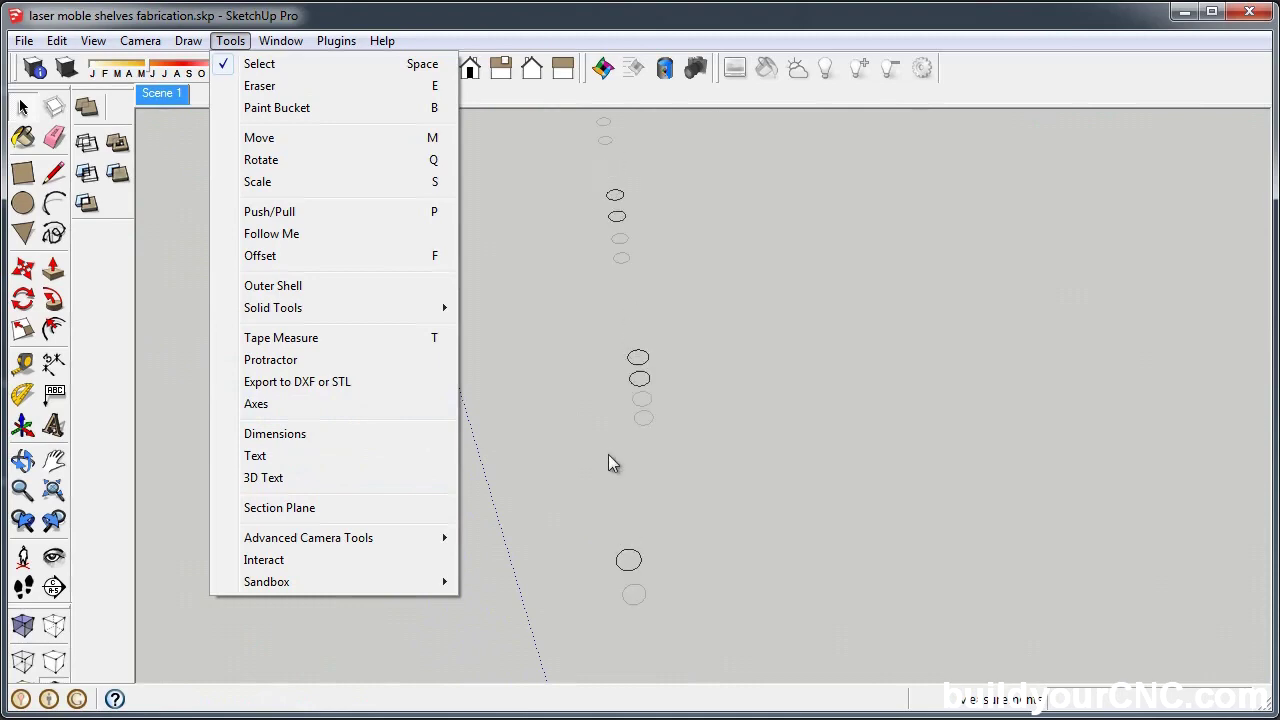
{"action": "scroll", "coordinate": [608, 463], "scroll_direction": "down", "scroll_amount": 3}
- Export the 3D model as AutoCAD DXF 'laser moble shelves fabrication.dxf' and accept the OK audit
{"action": "left_click", "coordinate": [24, 41]}
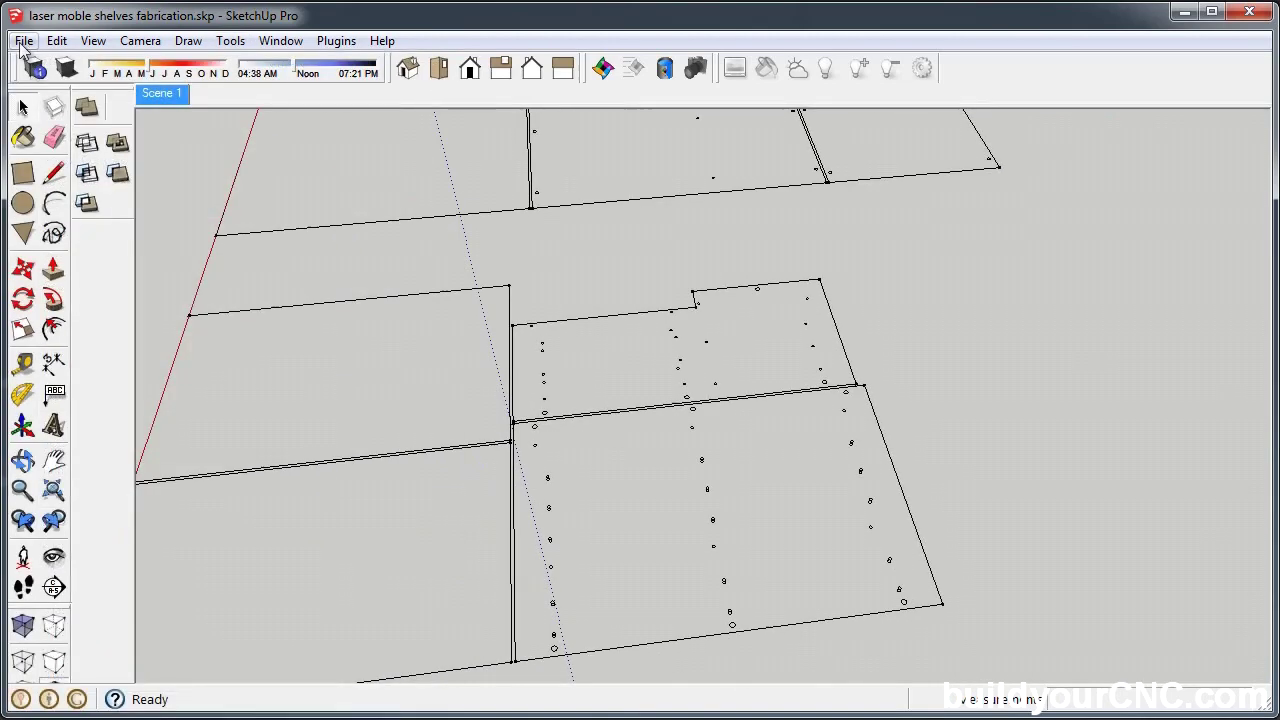
{"action": "left_click", "coordinate": [25, 44]}
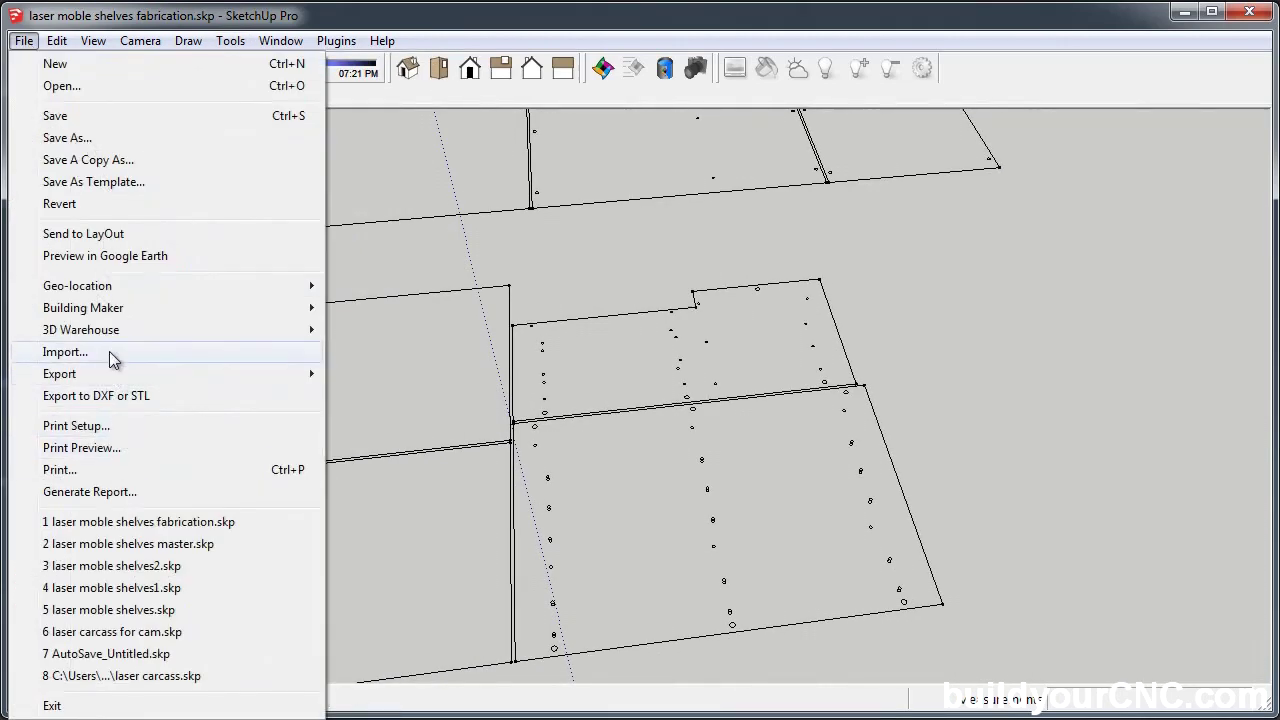
{"action": "mouse_move", "coordinate": [300, 373]}
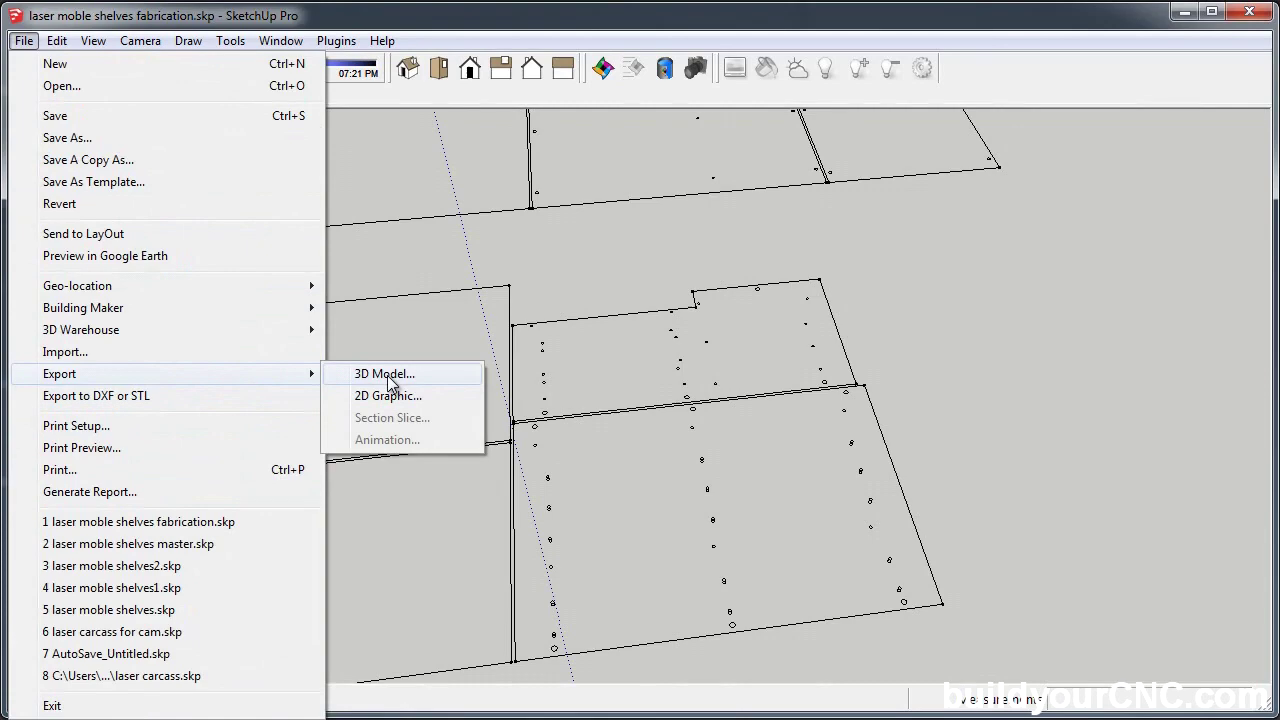
{"action": "left_click", "coordinate": [389, 375]}
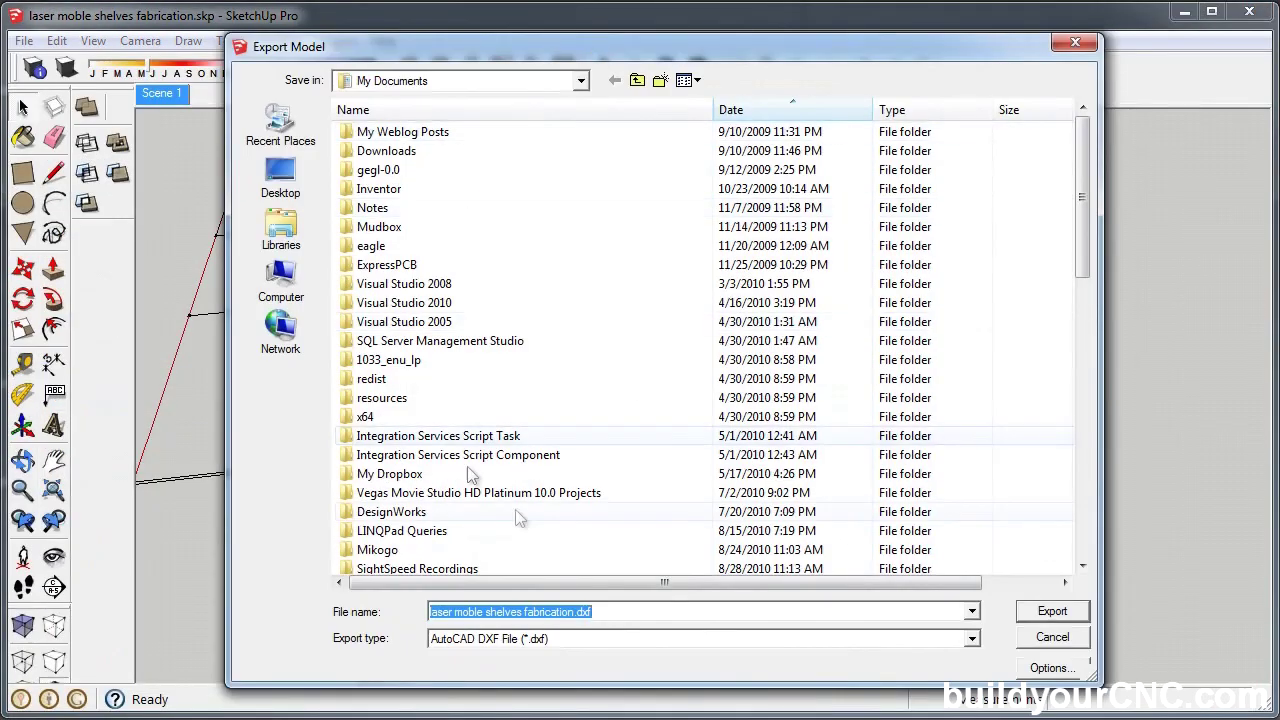
{"action": "left_click", "coordinate": [629, 614]}
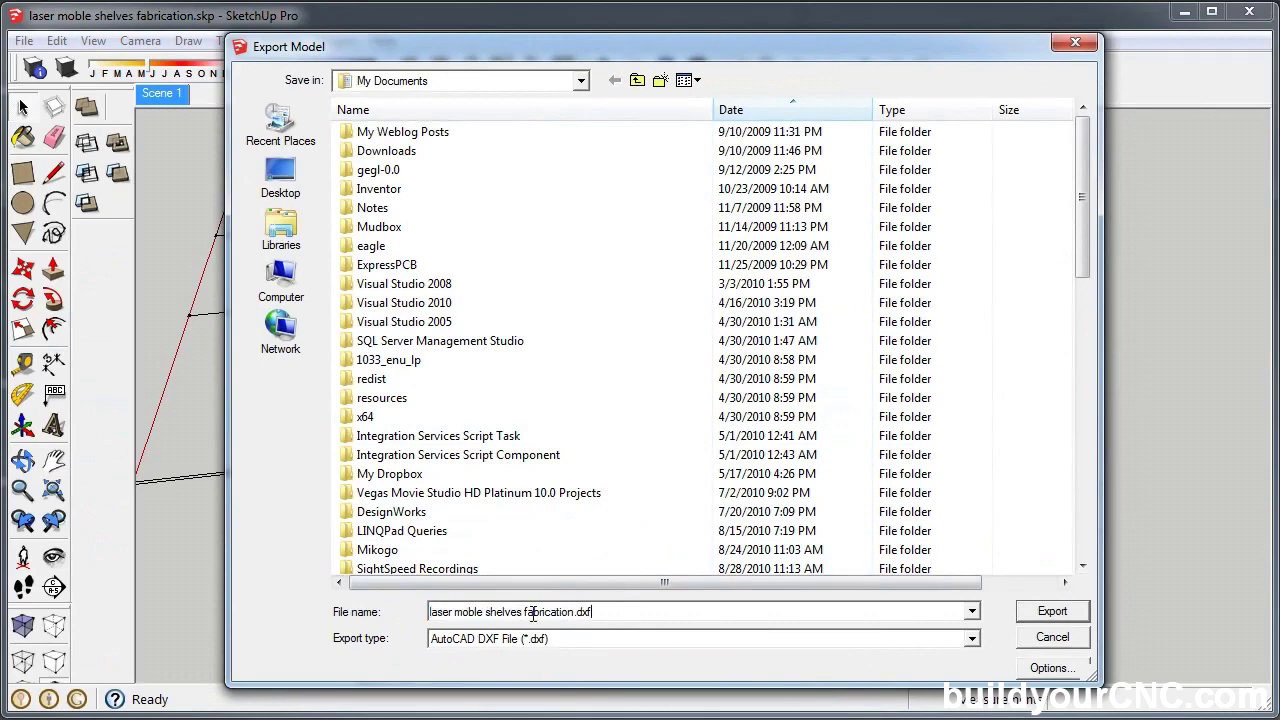
{"action": "left_click", "coordinate": [1050, 612]}
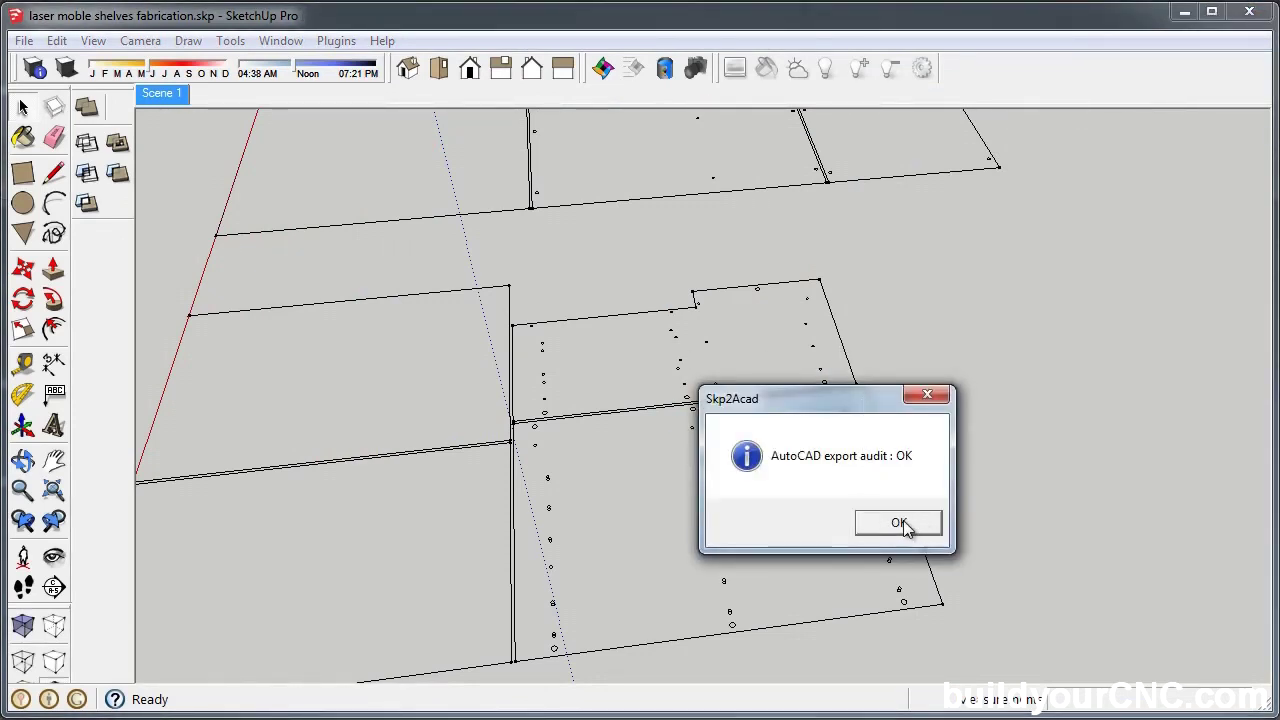
{"action": "left_click", "coordinate": [899, 523]}
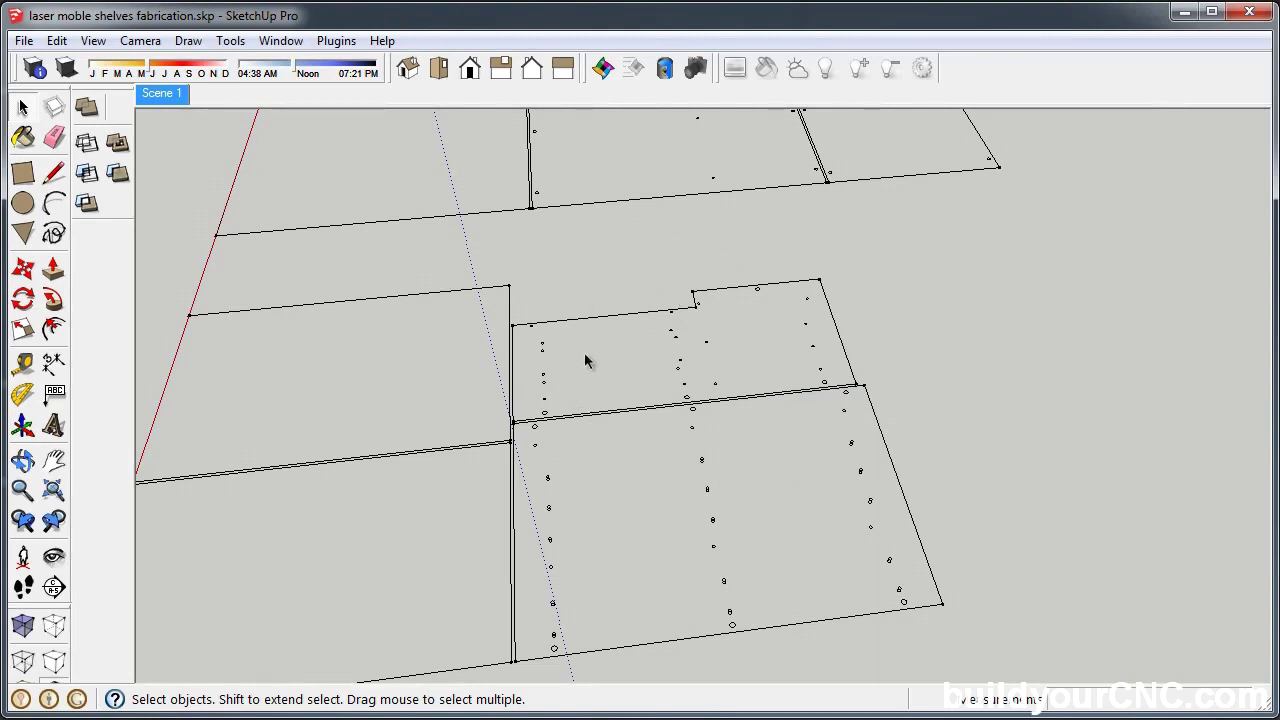
- Inspect the panel outline edges individually: vertical sides, divider, slanted edge, notch, top and left edges
{"action": "left_click", "coordinate": [514, 466]}
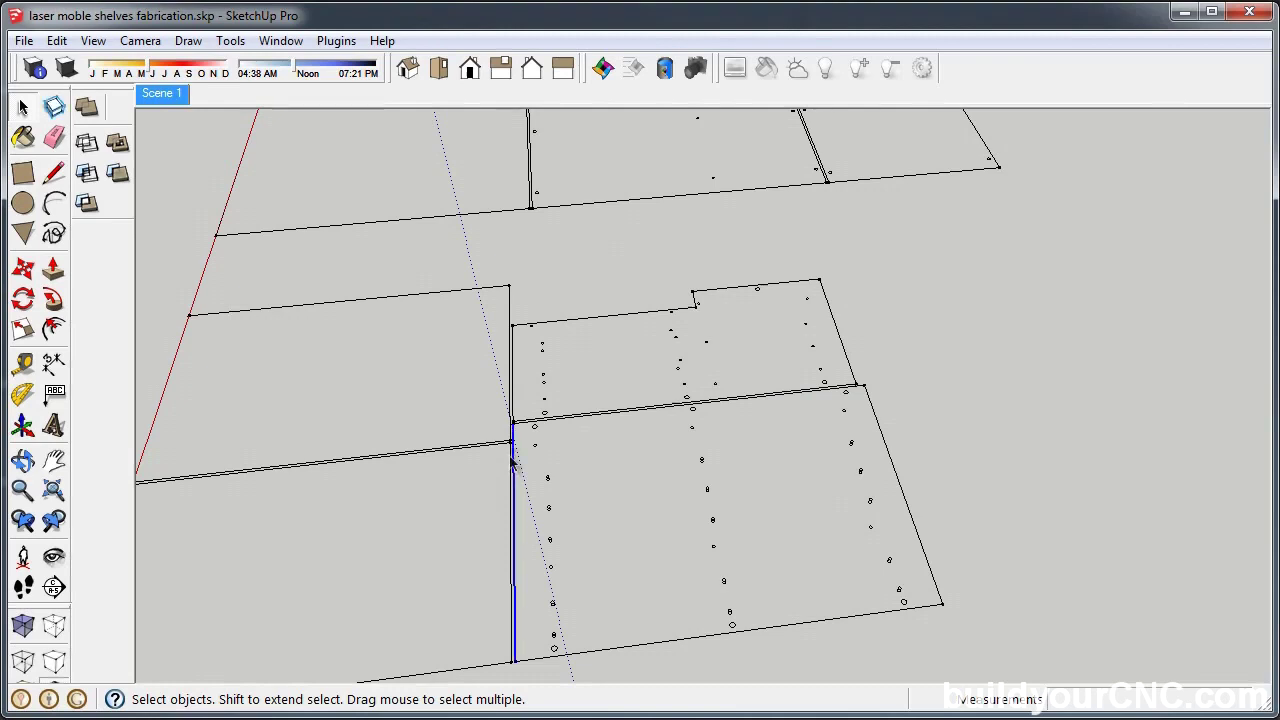
{"action": "left_click", "coordinate": [512, 378]}
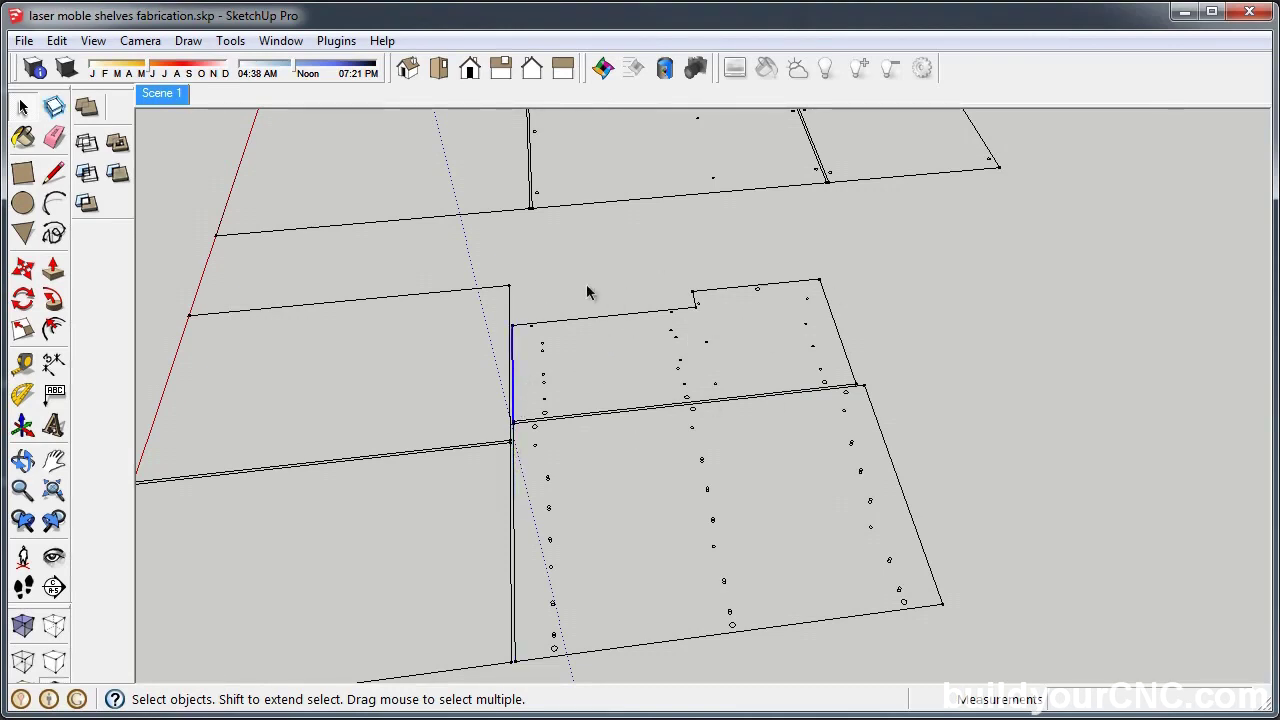
{"action": "scroll", "coordinate": [512, 528], "scroll_direction": "up", "scroll_amount": 2}
{"action": "left_click", "coordinate": [568, 397]}
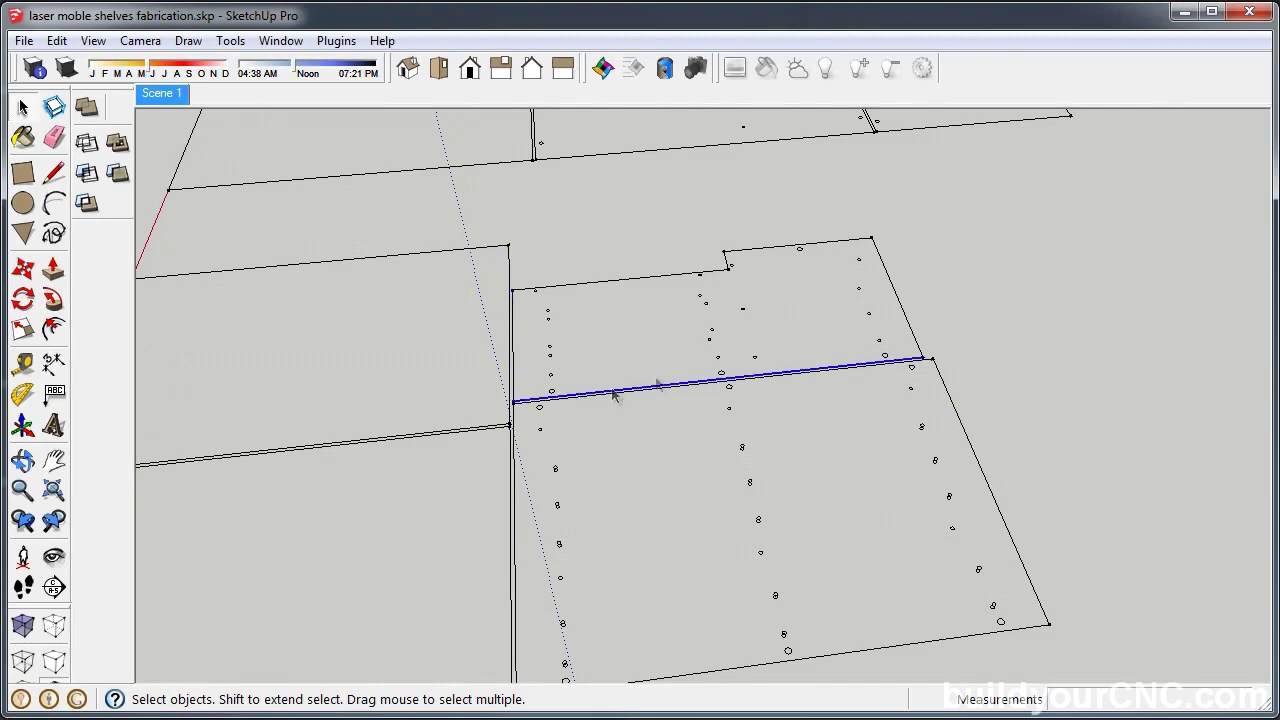
{"action": "left_click", "coordinate": [896, 298]}
{"action": "left_click", "coordinate": [830, 248]}
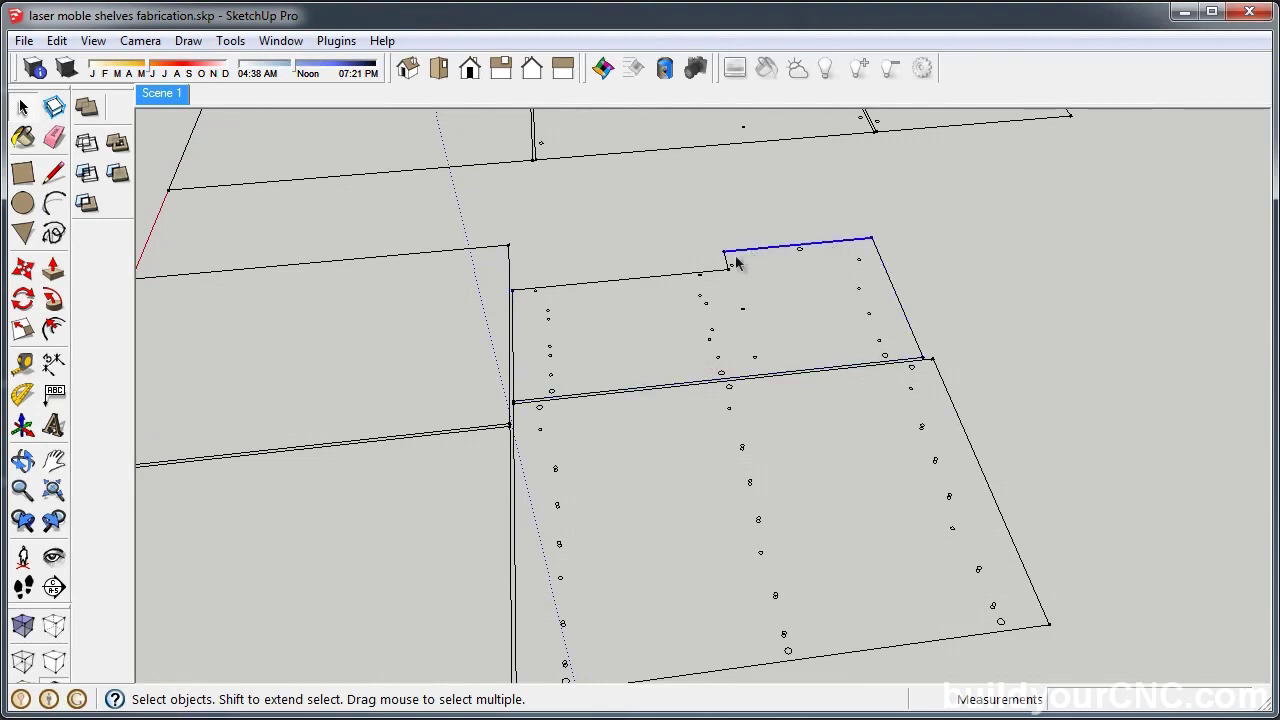
{"action": "left_click", "coordinate": [725, 260]}
{"action": "left_click", "coordinate": [686, 276]}
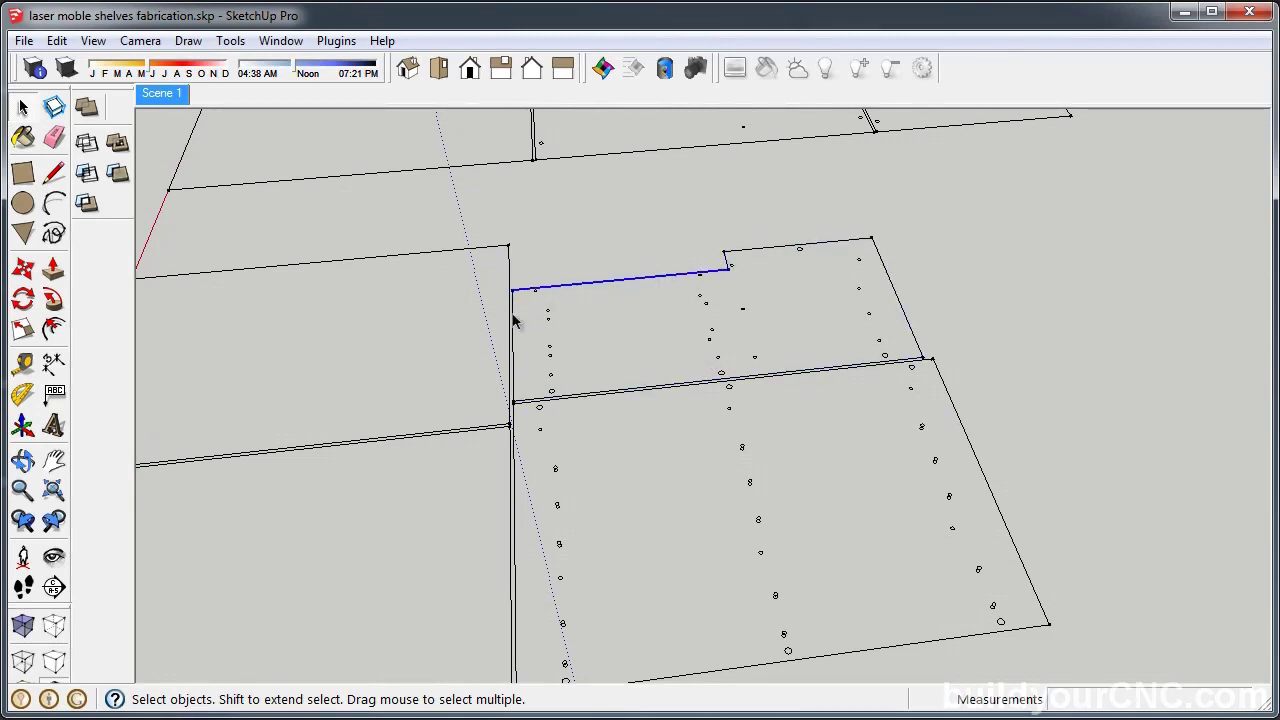
{"action": "left_click", "coordinate": [516, 323]}
{"action": "left_click", "coordinate": [514, 328]}
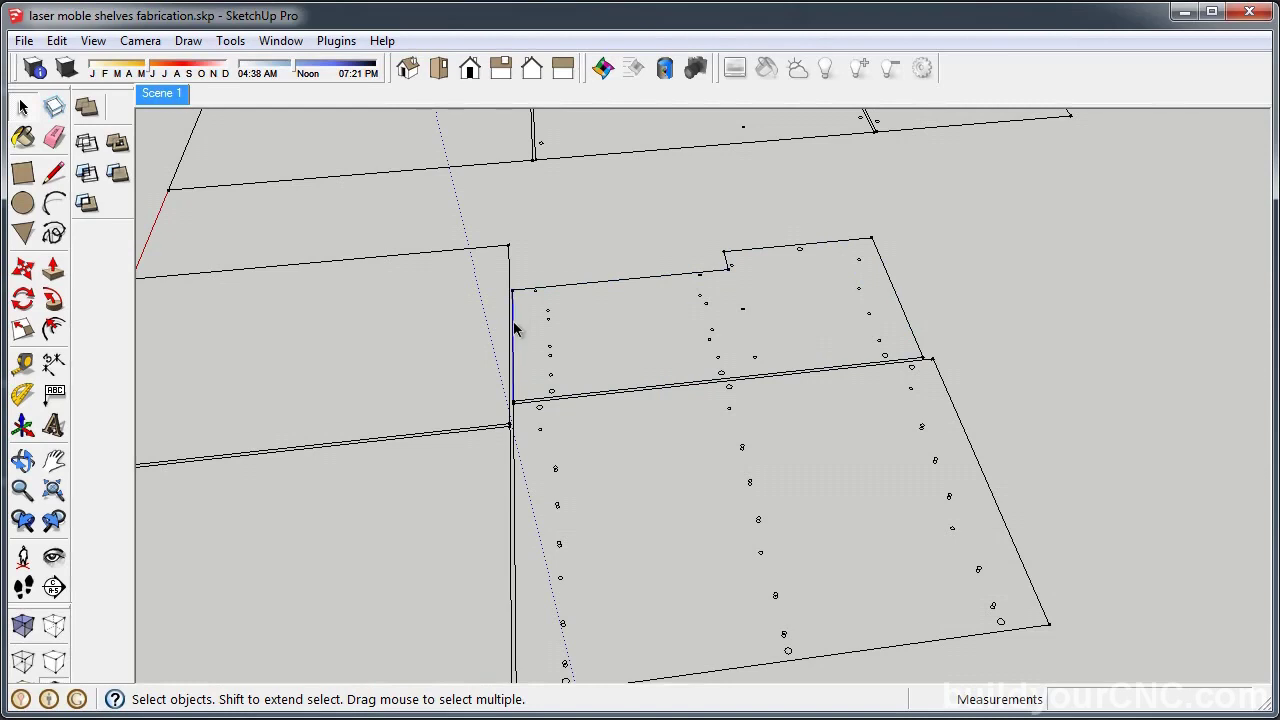